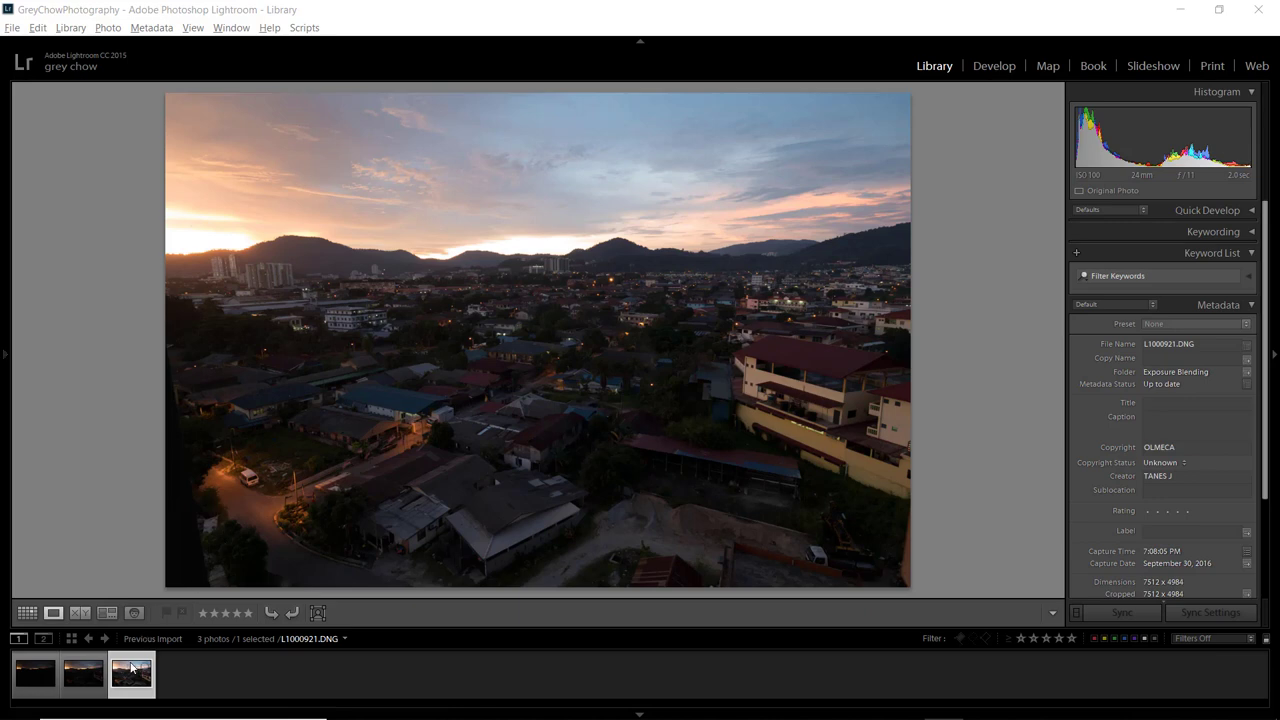
Step: Compare the middle and darkest bracketed exposures, then load L1000917.DNG in the Develop module
click(128, 672)
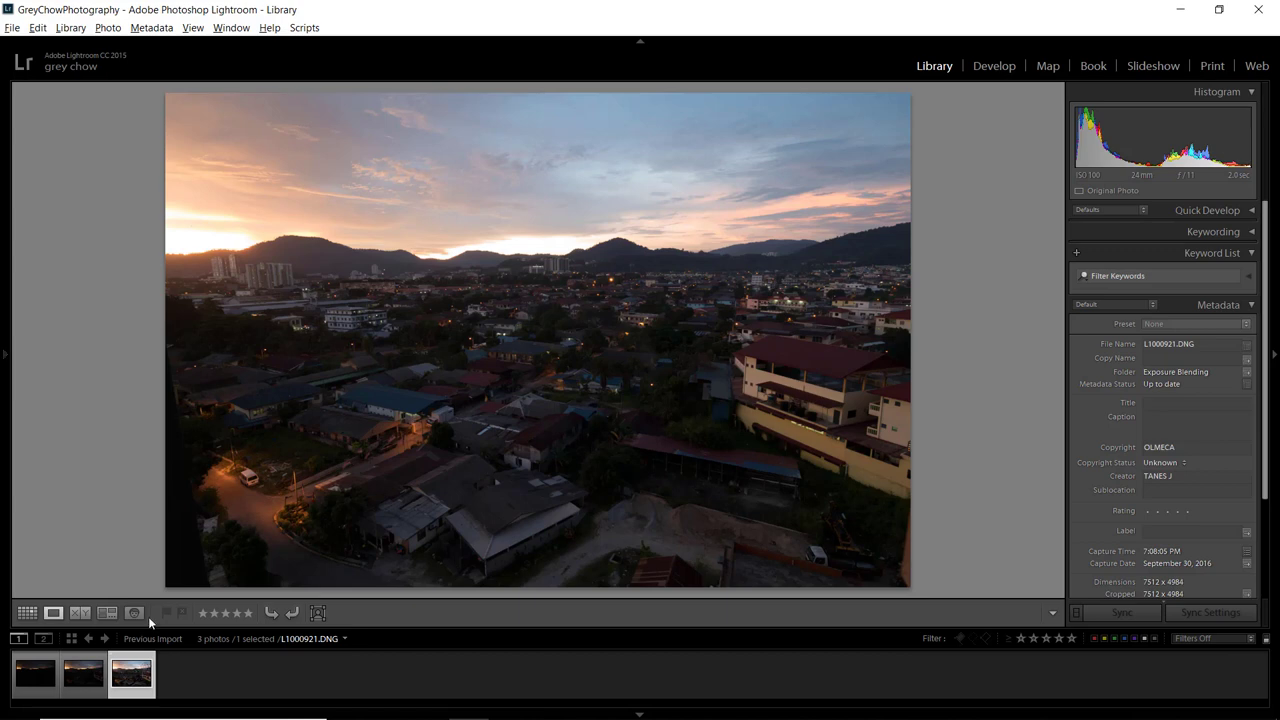
click(87, 678)
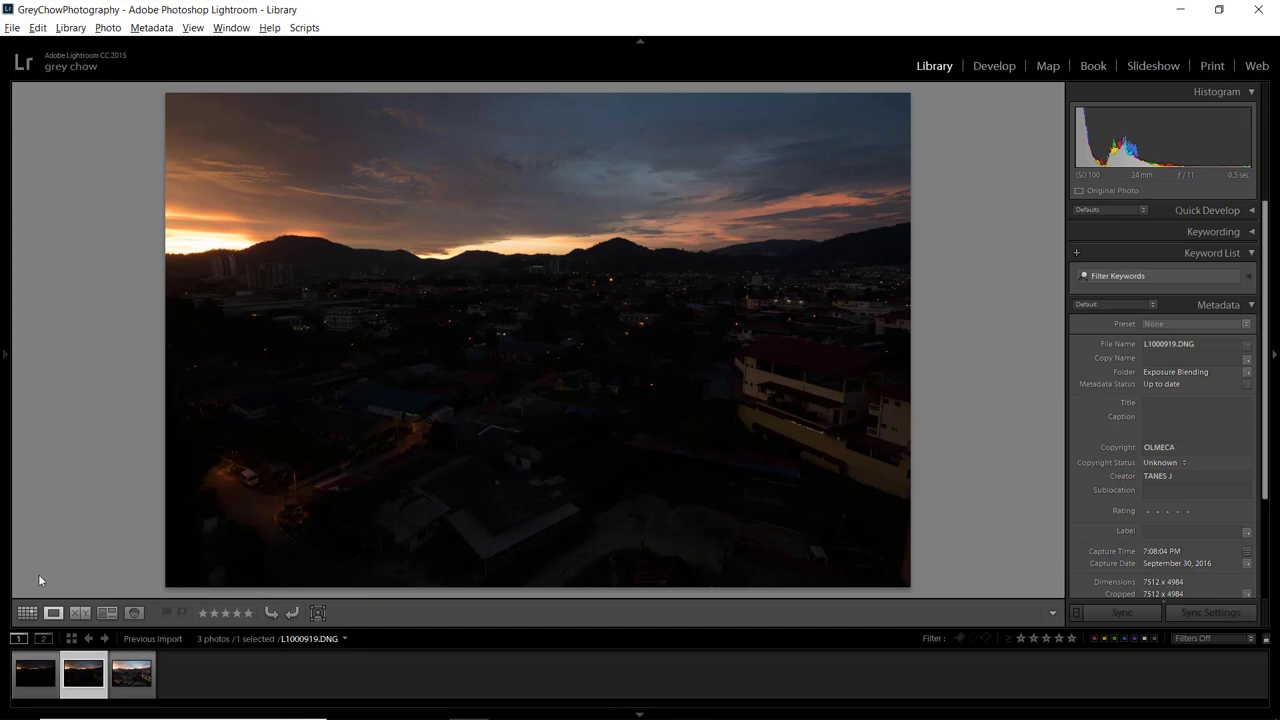
click(35, 670)
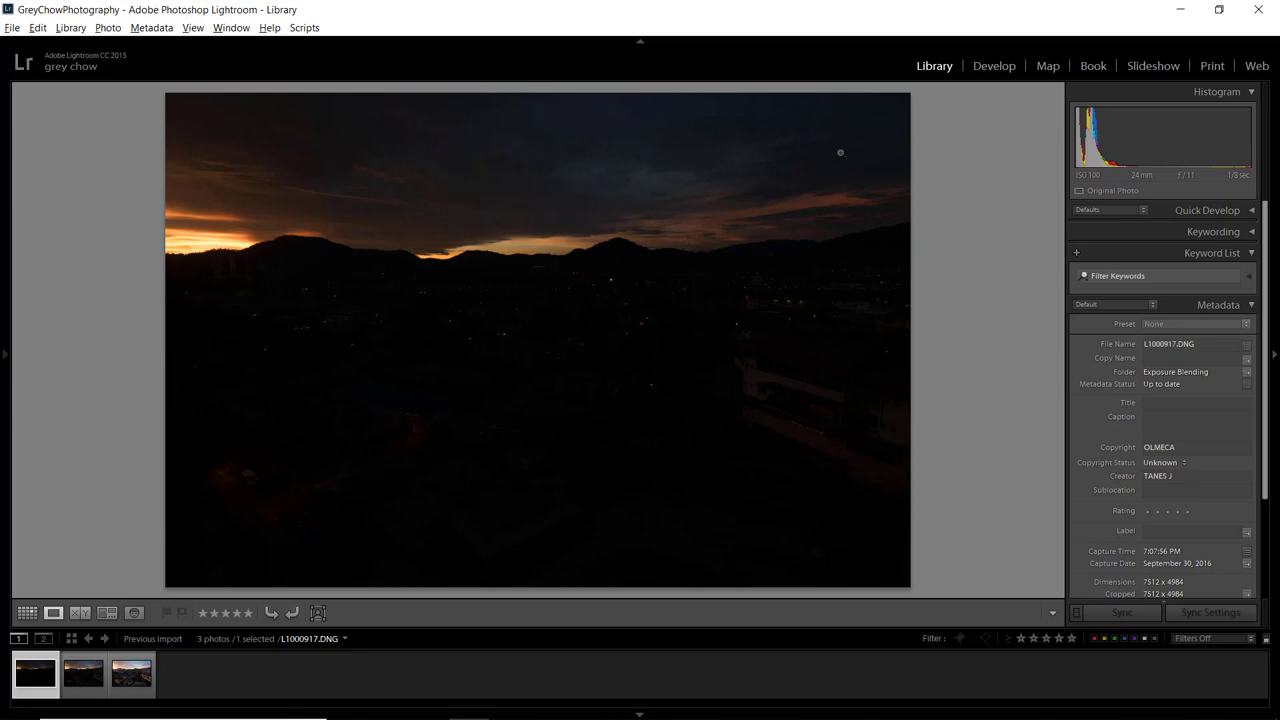
click(986, 66)
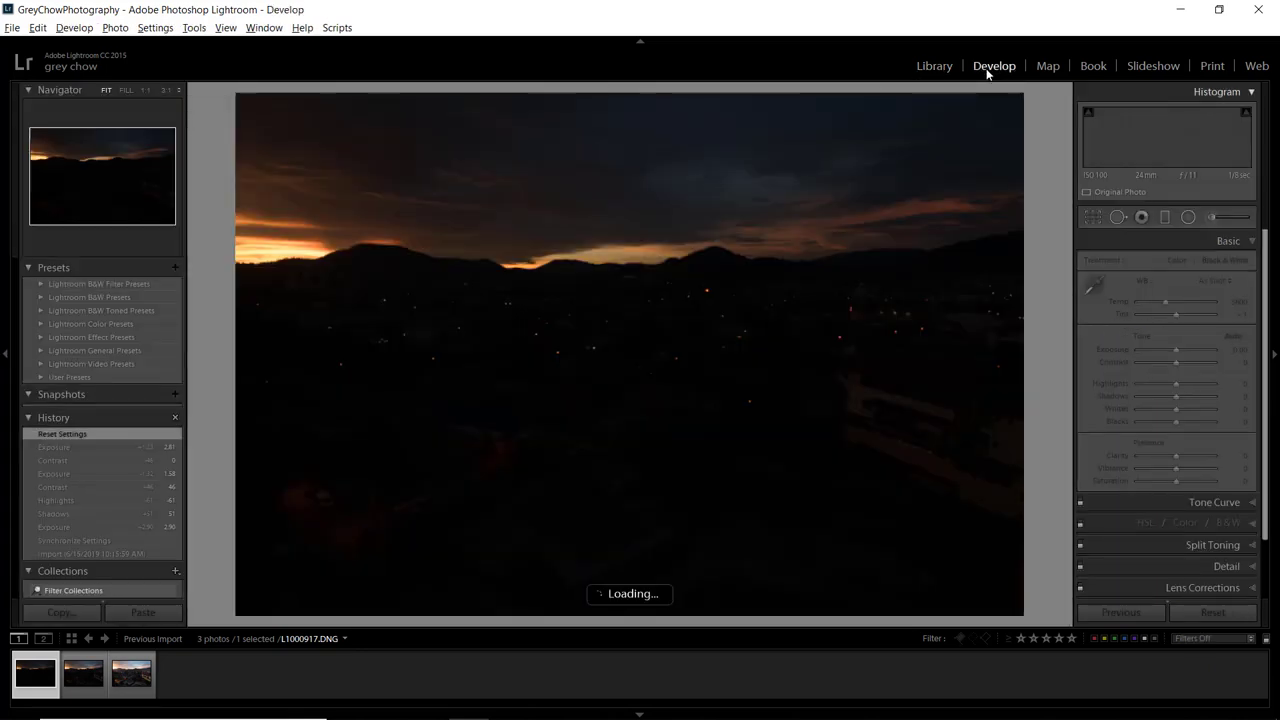
Step: Switch to L1000921.DNG, keep the right panel docked, and expand Lens Corrections' profile settings
click(119, 665)
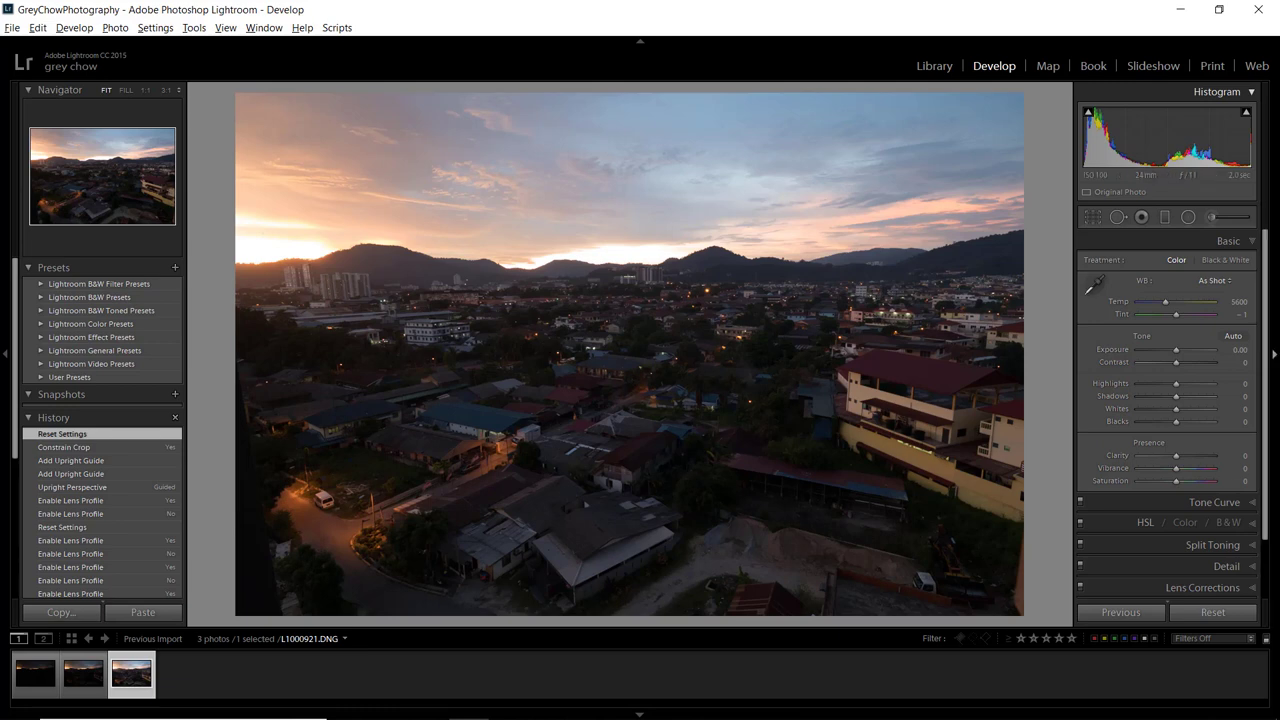
click(1274, 490)
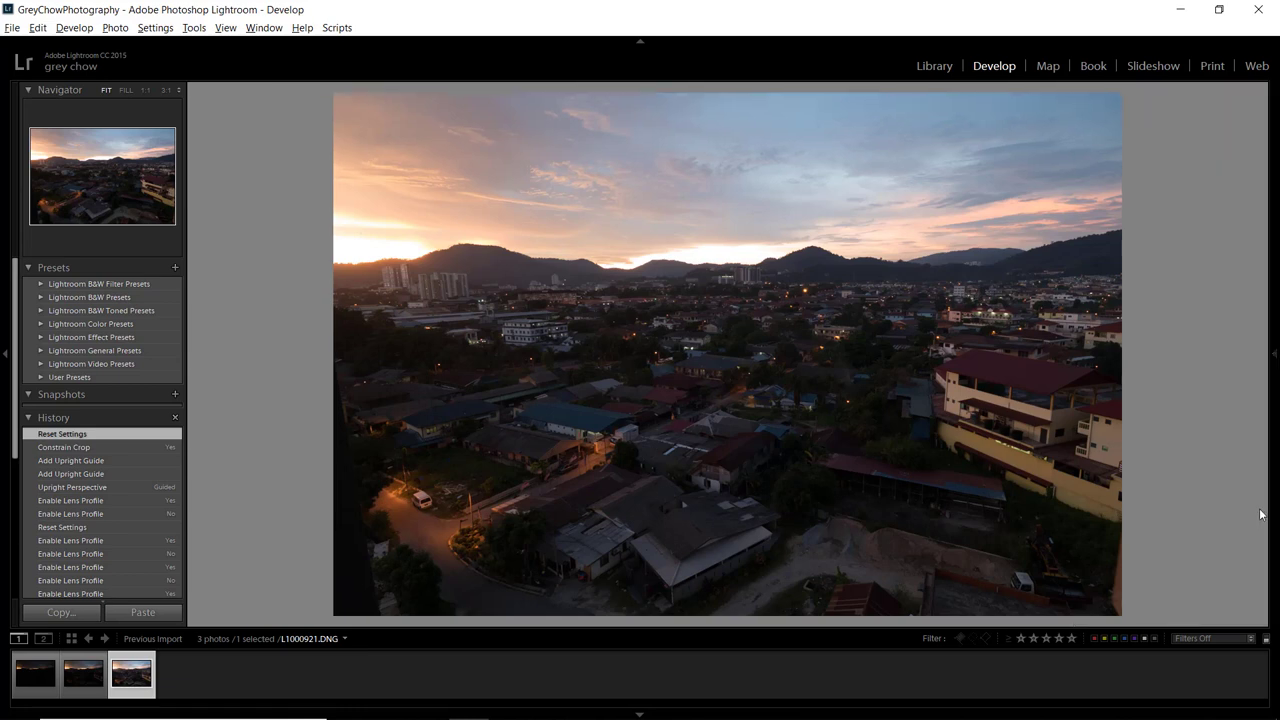
mouse_move(1276, 485)
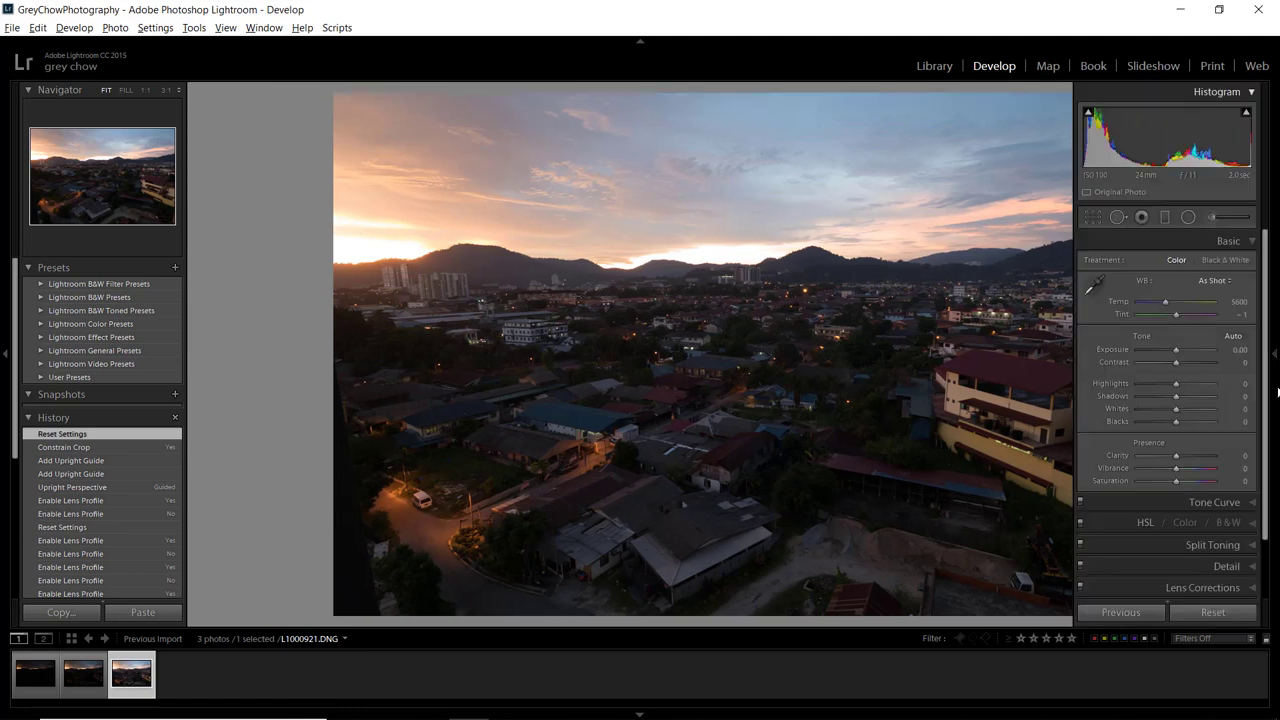
click(1277, 392)
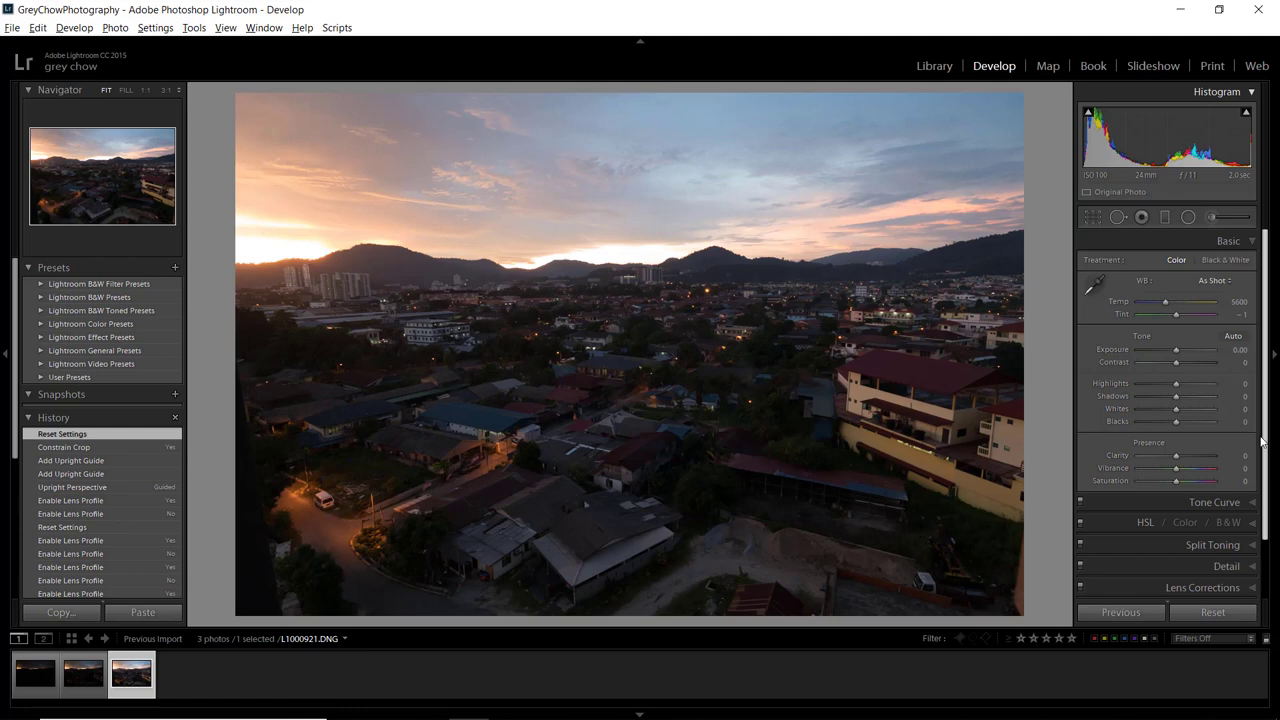
scroll(1261, 439, down, 2)
click(1187, 518)
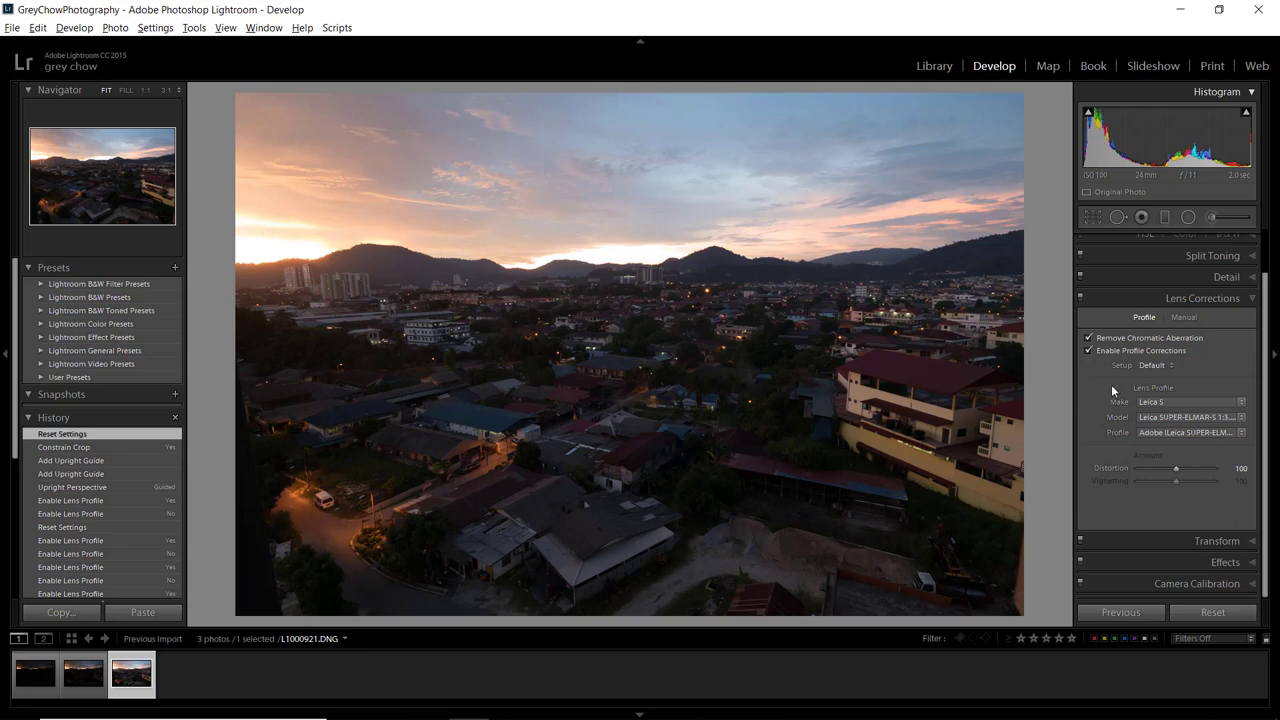
Step: Check the applied Leica S lens Make and Model profile without changing it
click(1194, 399)
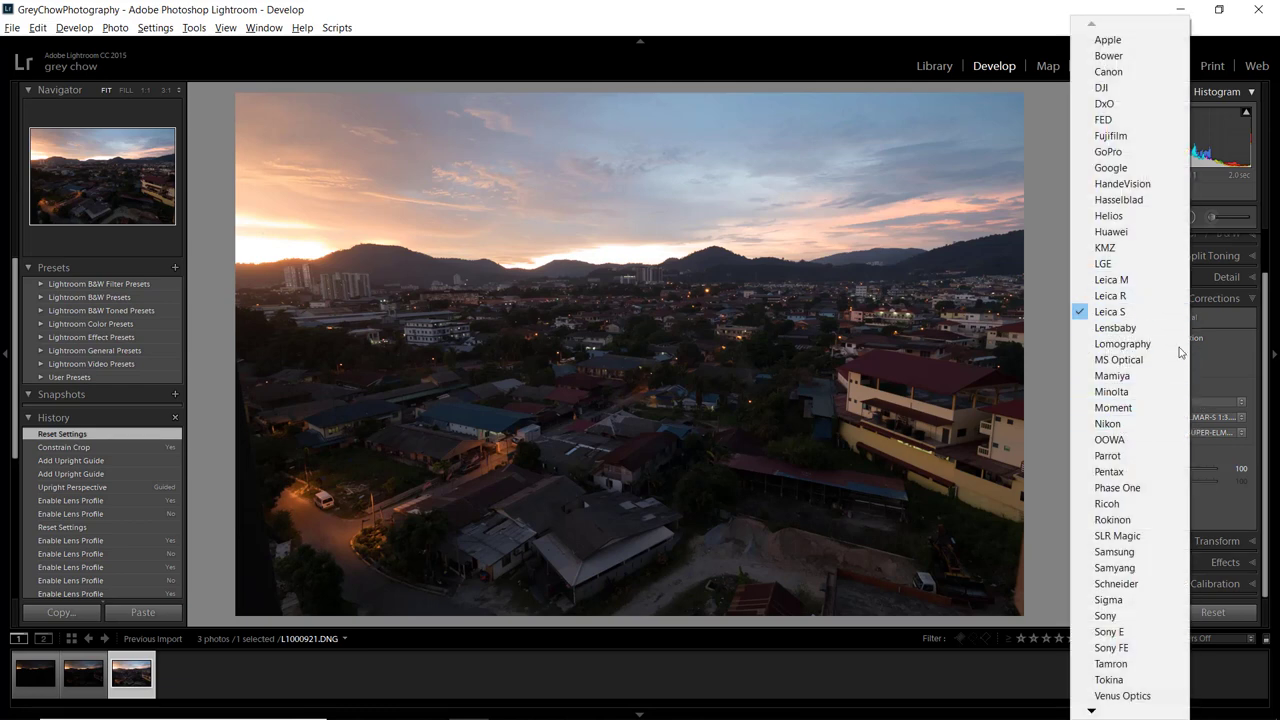
click(1200, 417)
click(1200, 417)
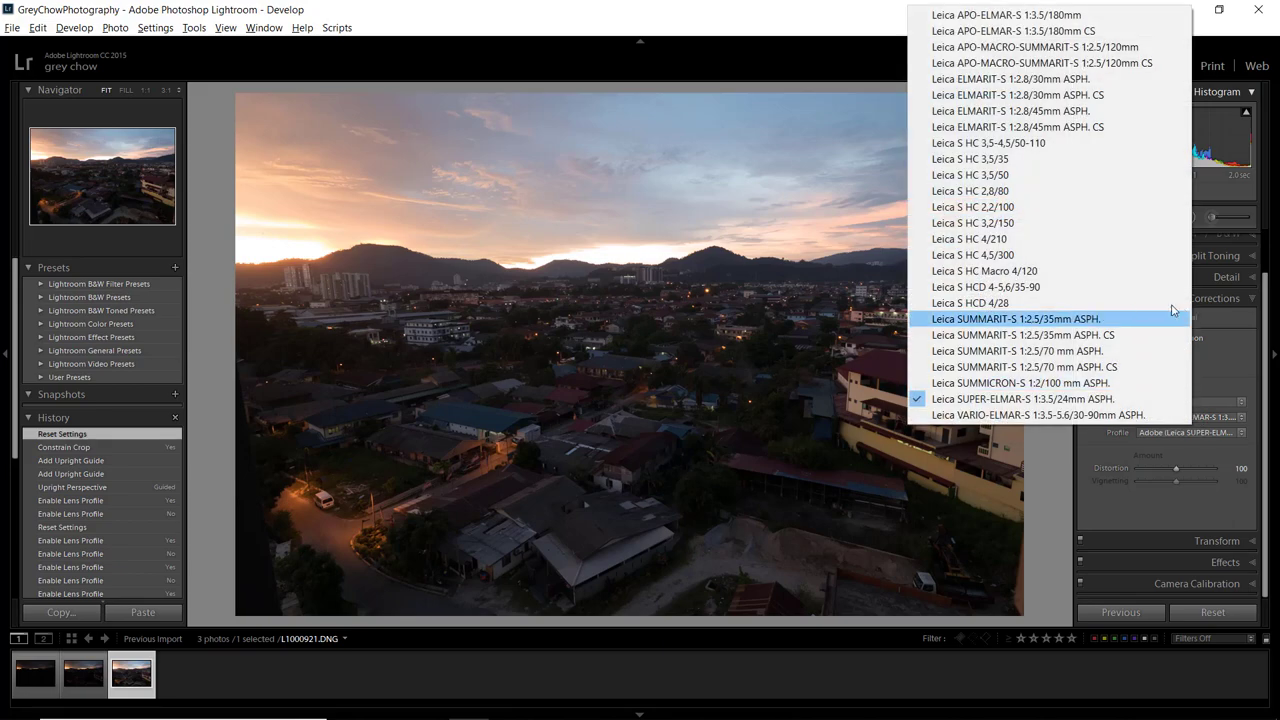
click(1232, 378)
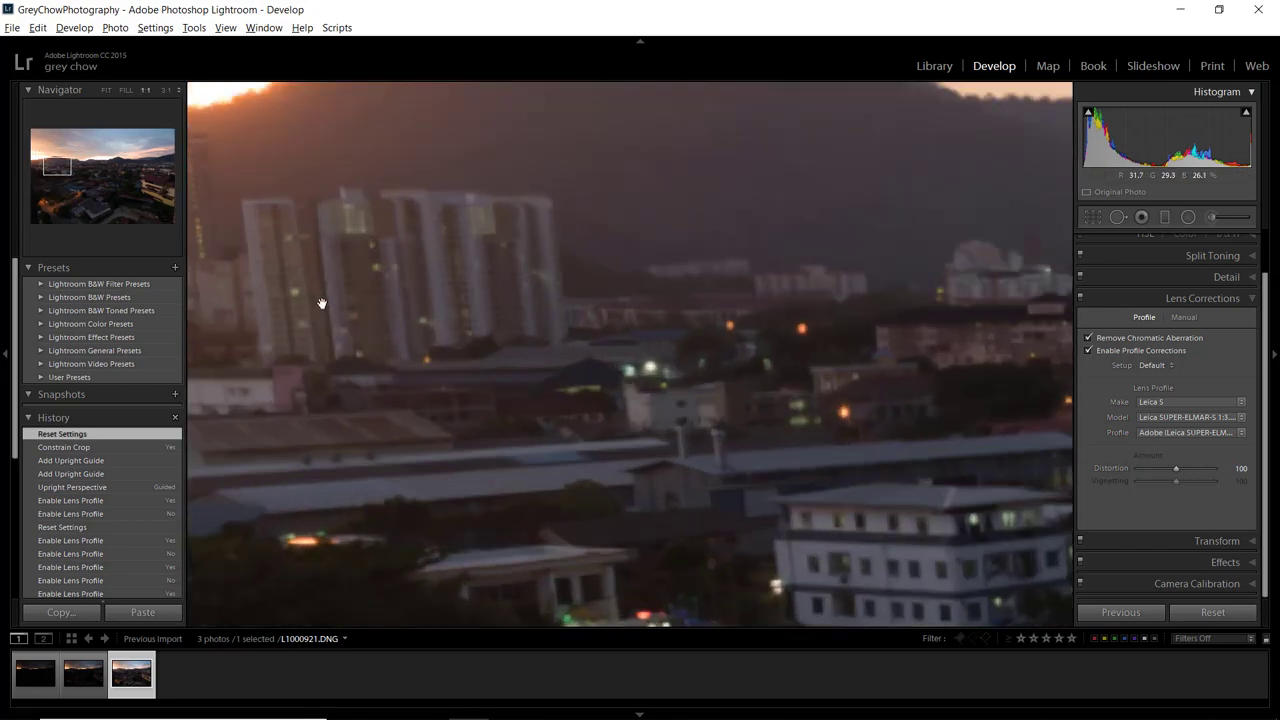
Step: Zoom 1:1 on the left buildings and back, then expand the Transform panel
click(323, 292)
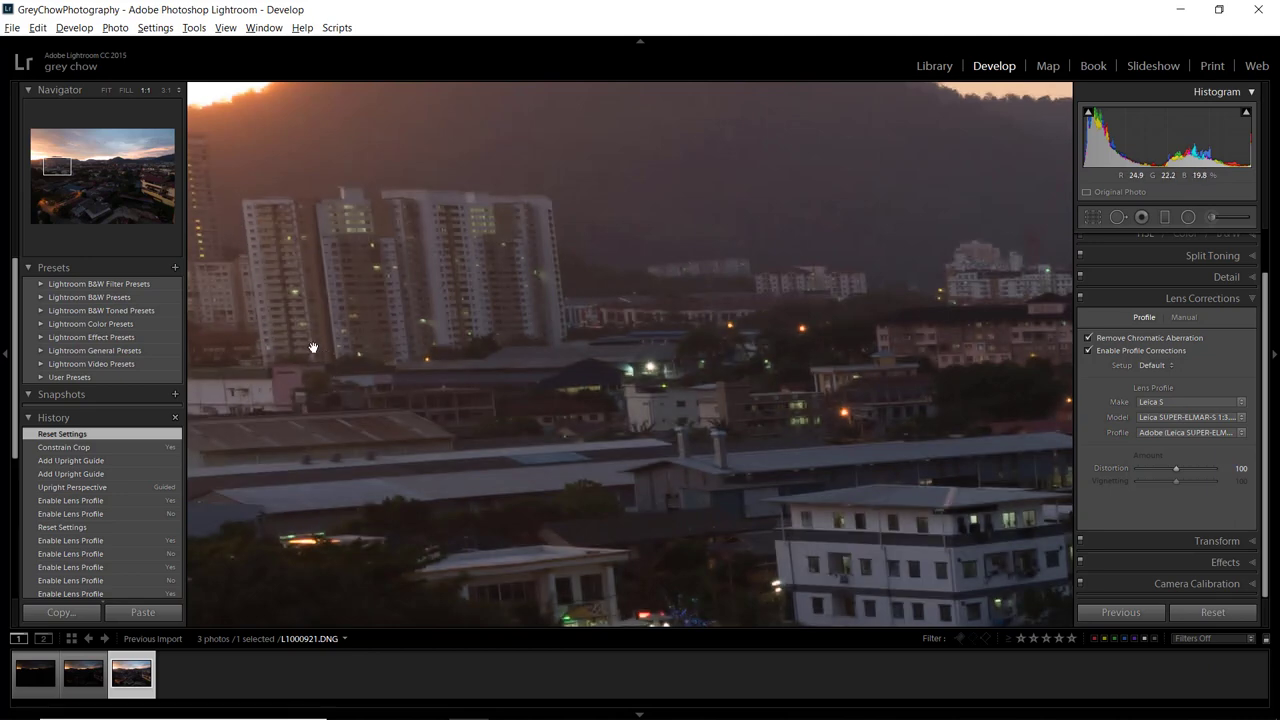
click(497, 394)
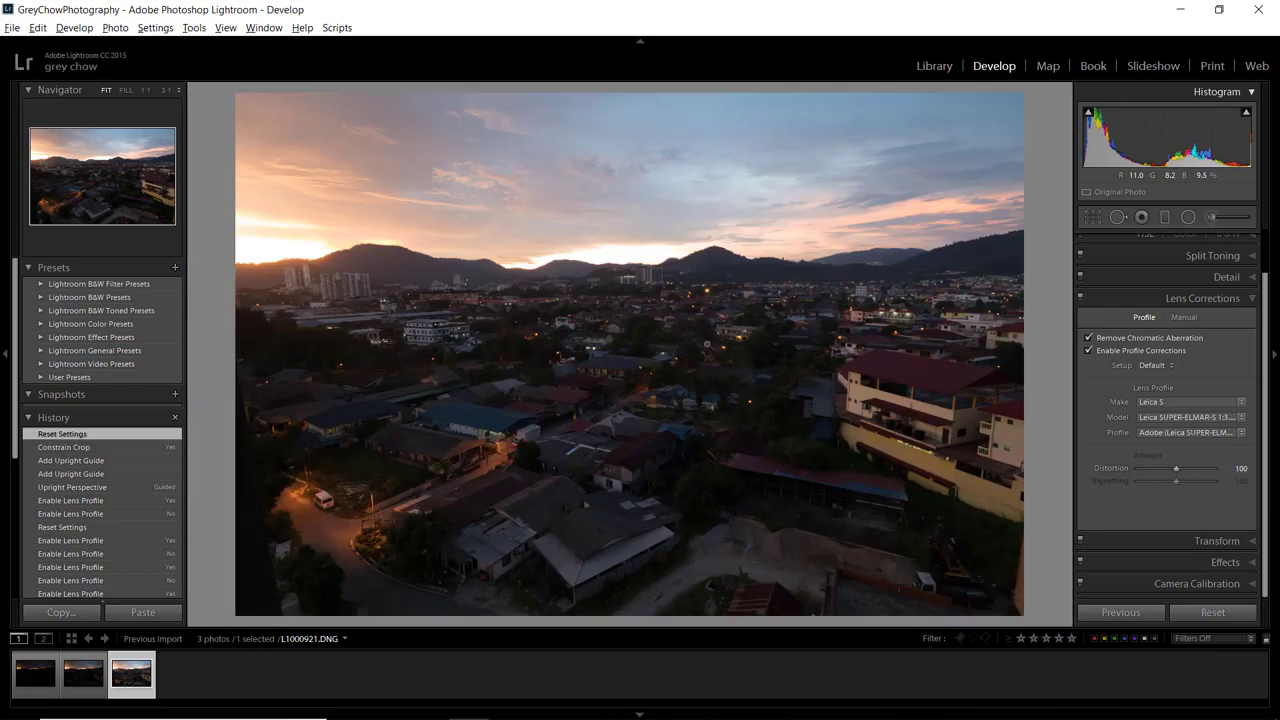
click(1138, 540)
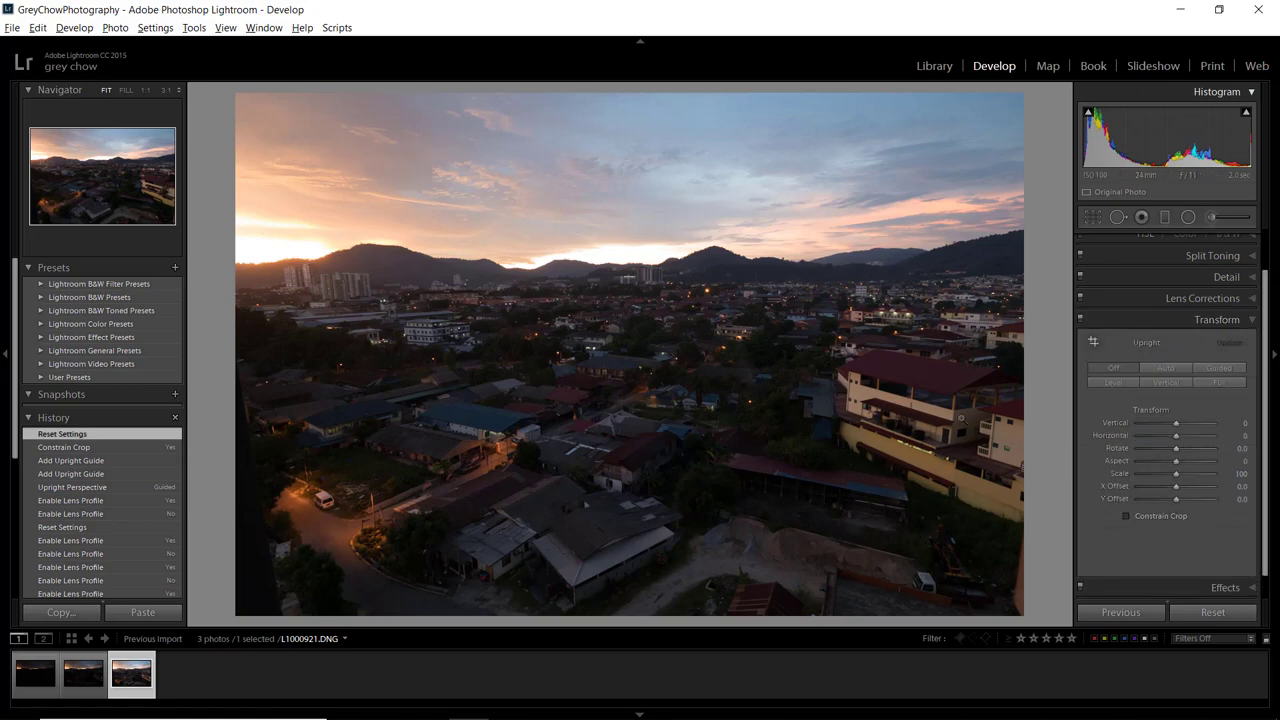
Step: Straighten the left tower and yellow building with Guided Upright guides, enabling Constrain Crop
click(321, 292)
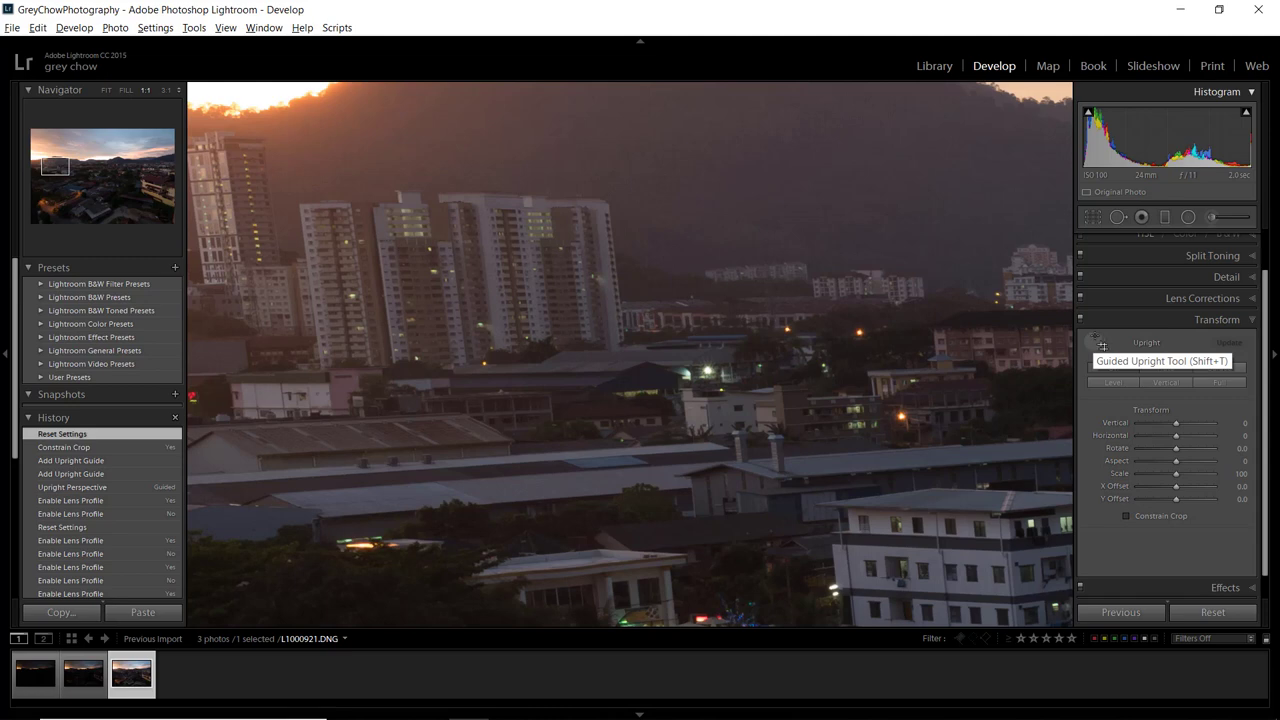
click(1094, 341)
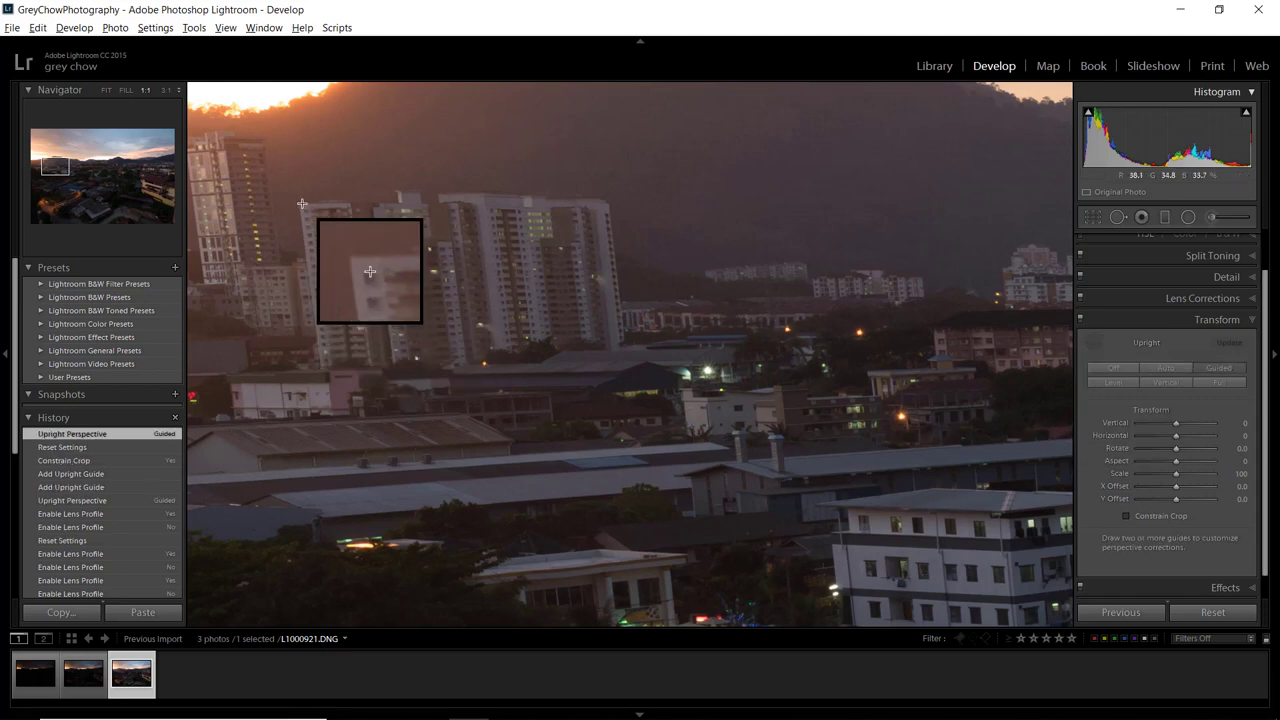
drag(299, 204, 321, 381)
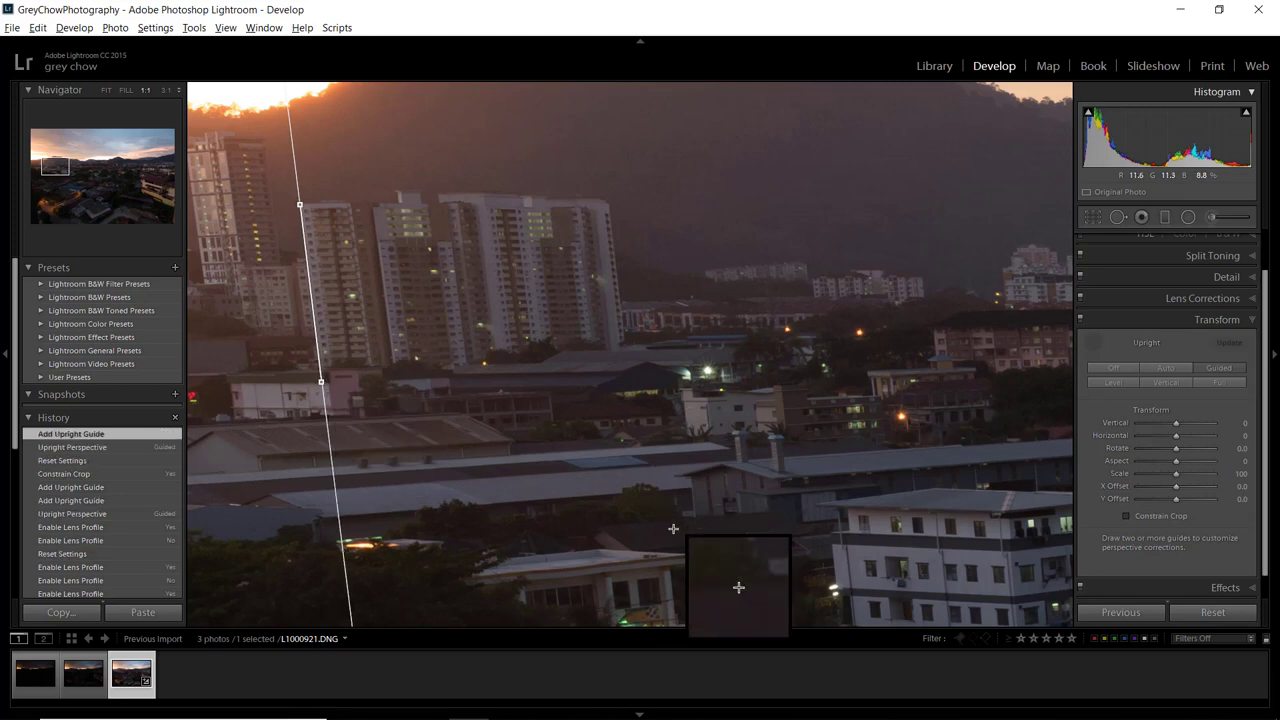
click(139, 192)
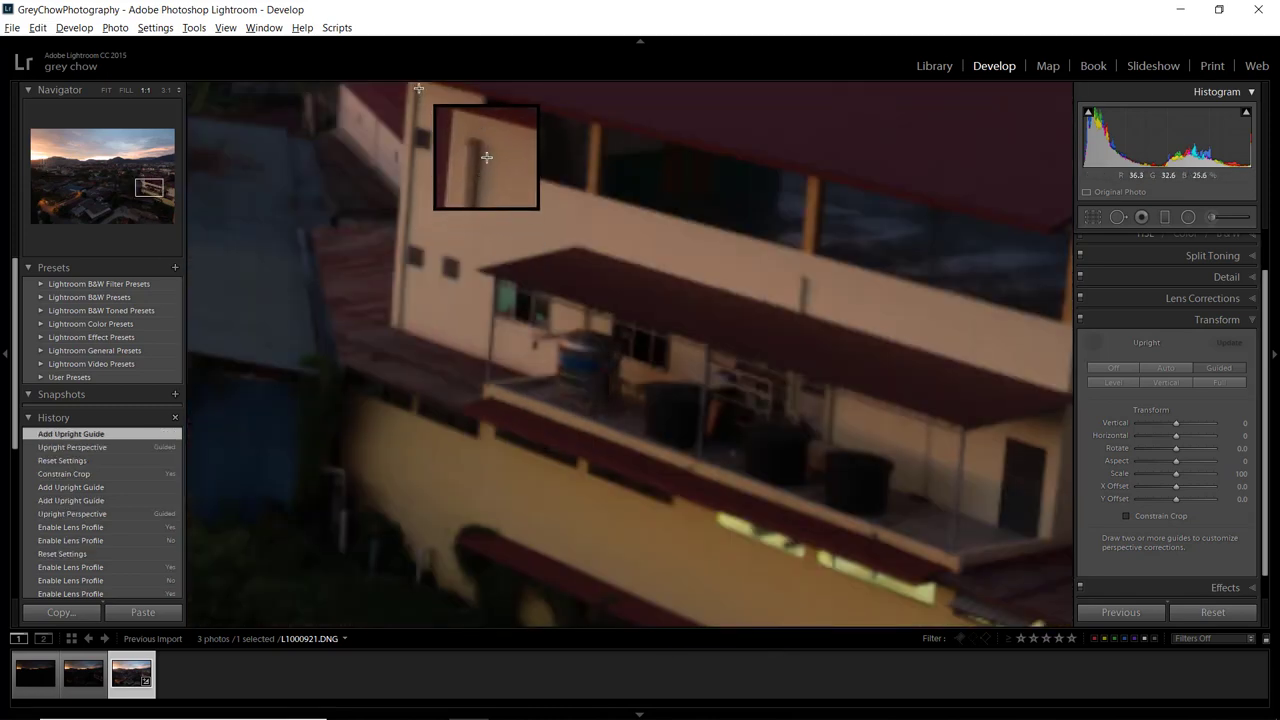
drag(414, 88, 395, 211)
drag(402, 270, 401, 313)
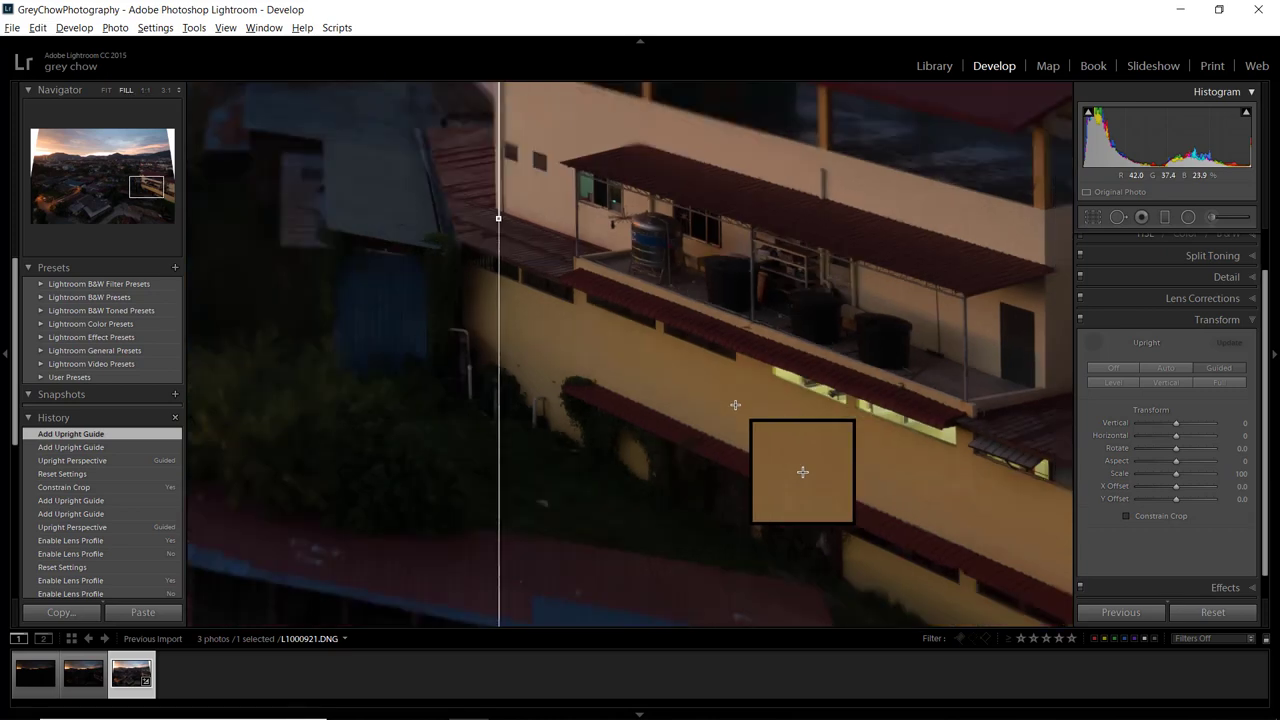
key(z)
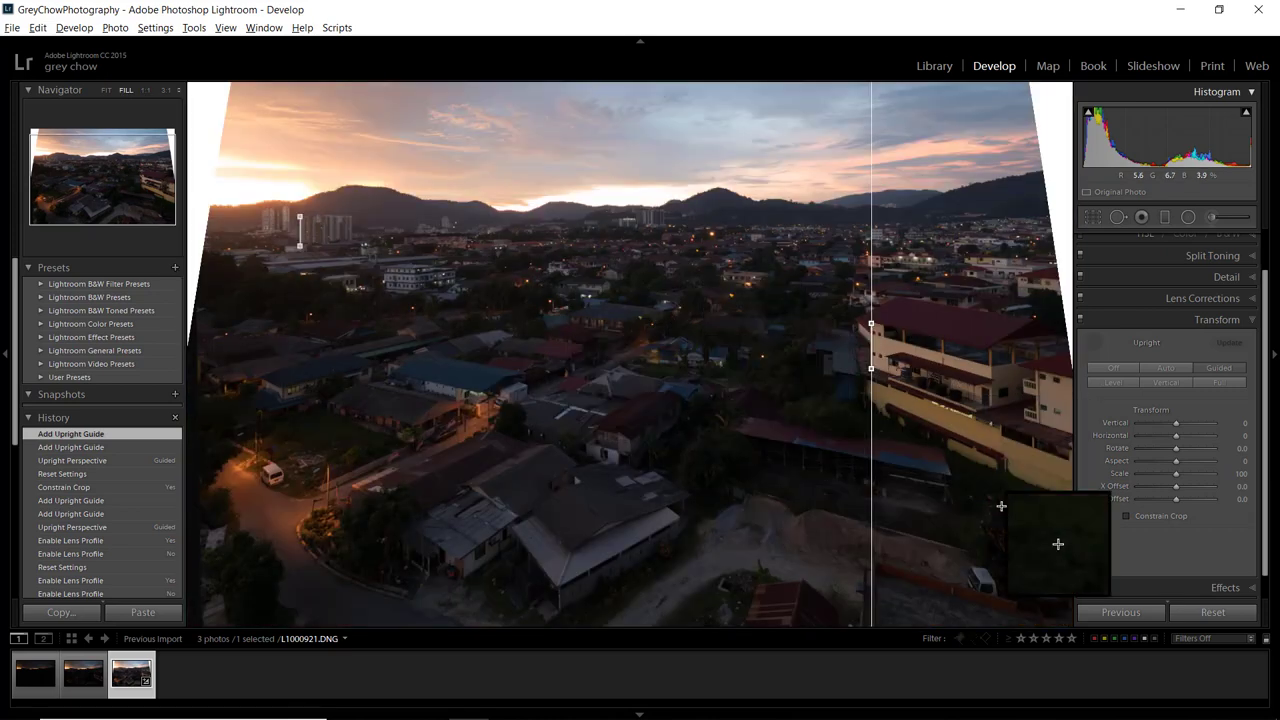
click(1125, 516)
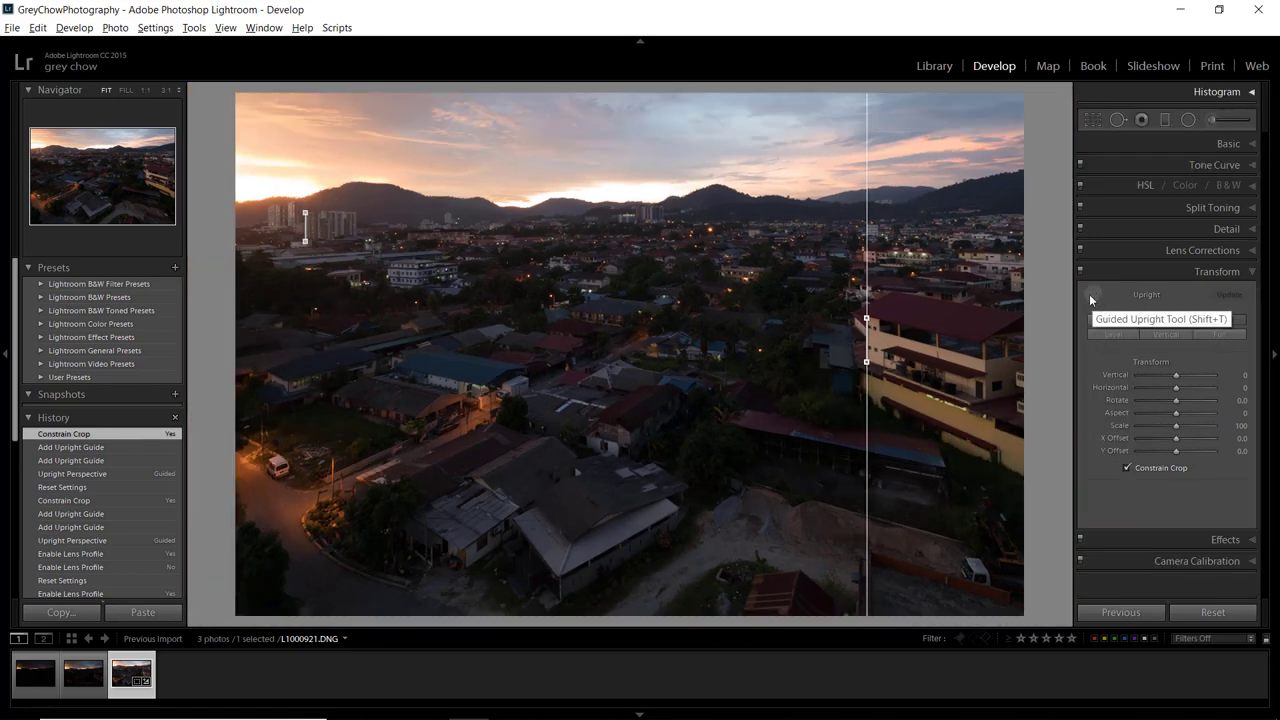
click(1093, 296)
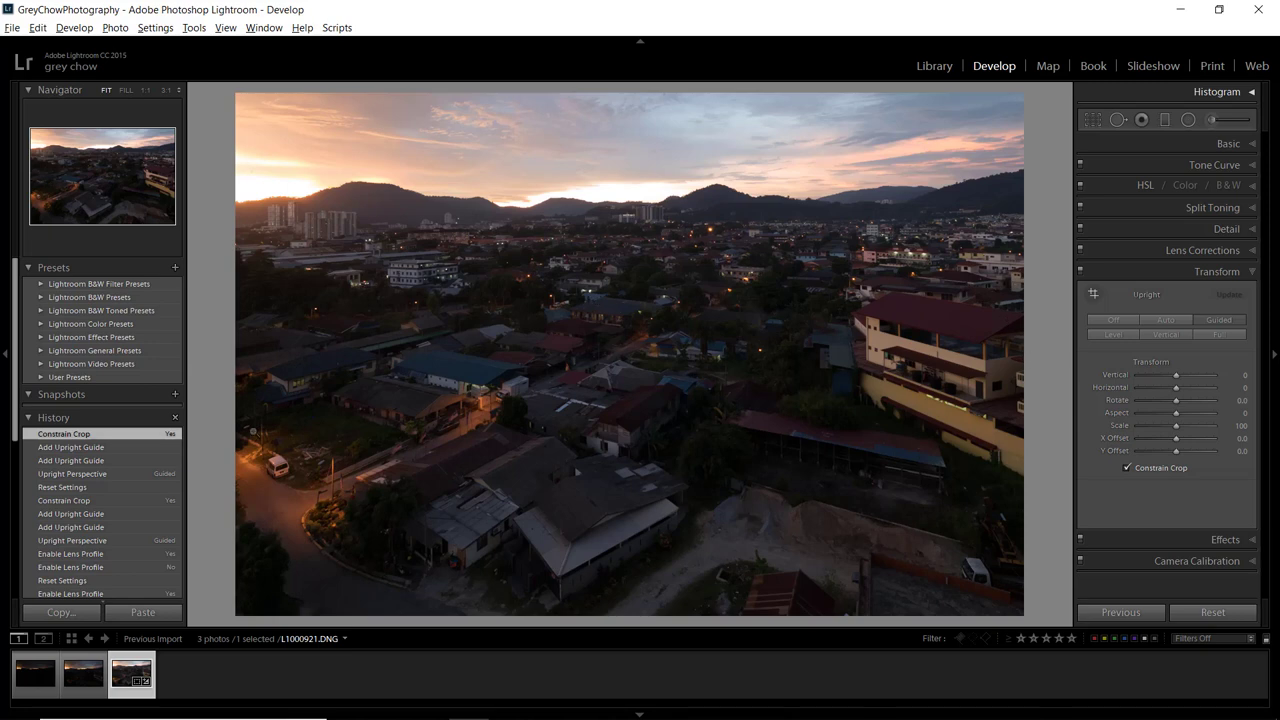
Step: Select all three exposures and synchronize their Lens Corrections and Transform settings
click(30, 675)
key(ctrl+a)
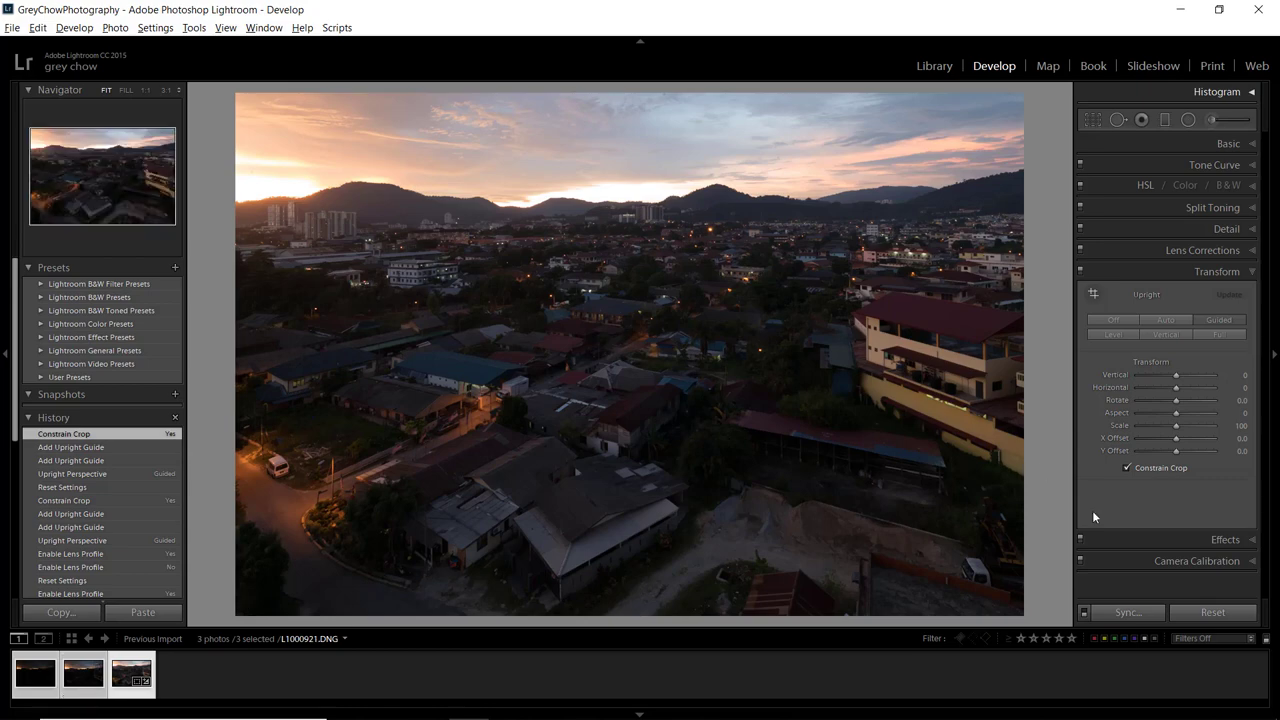
click(1131, 612)
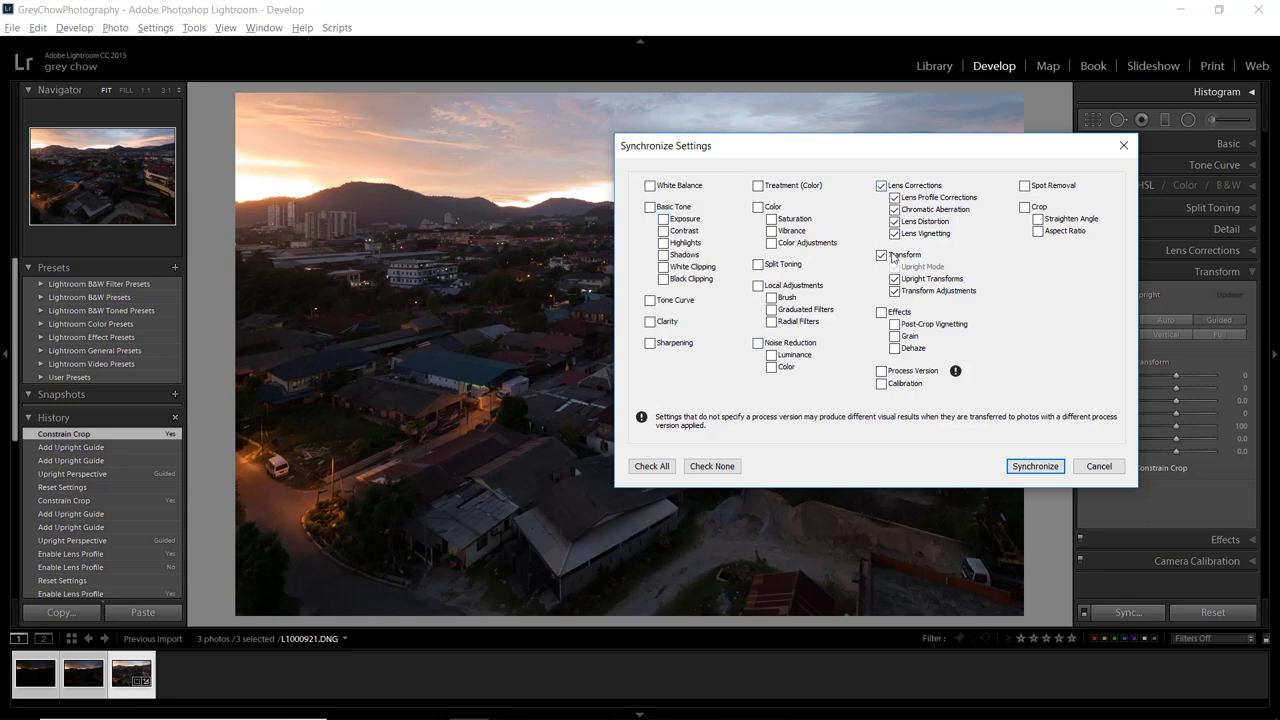
click(1033, 467)
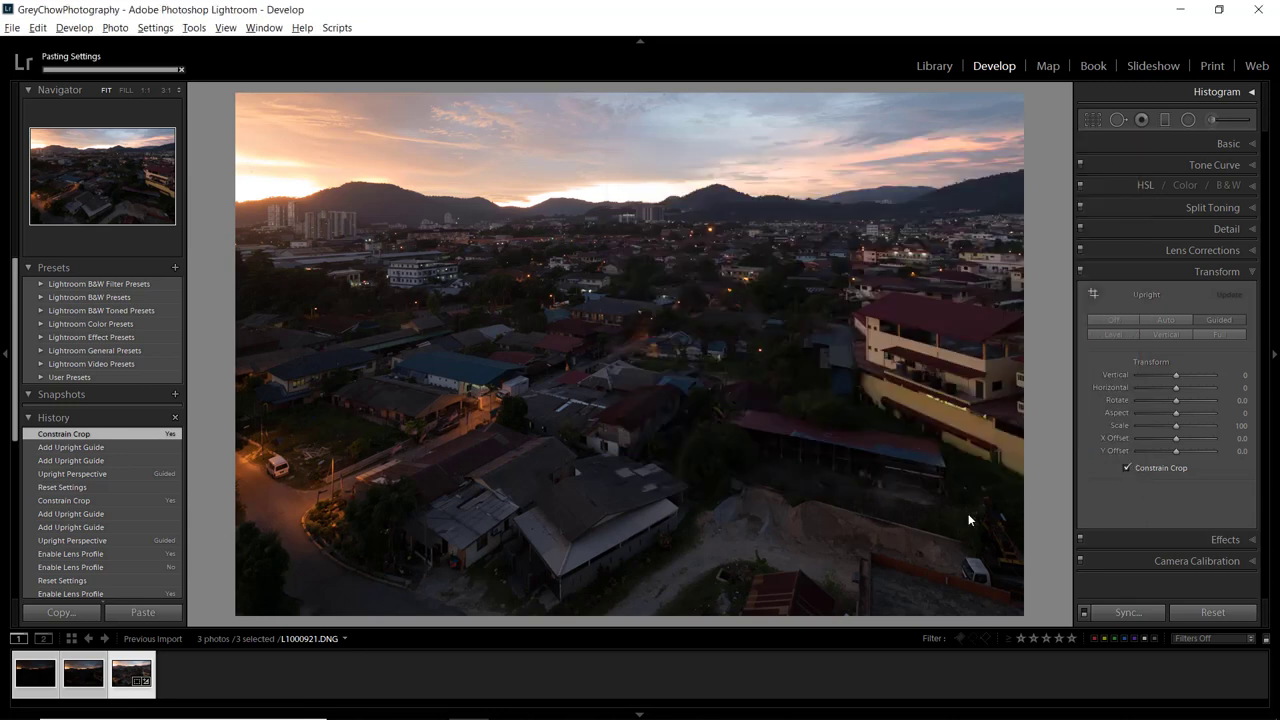
click(79, 667)
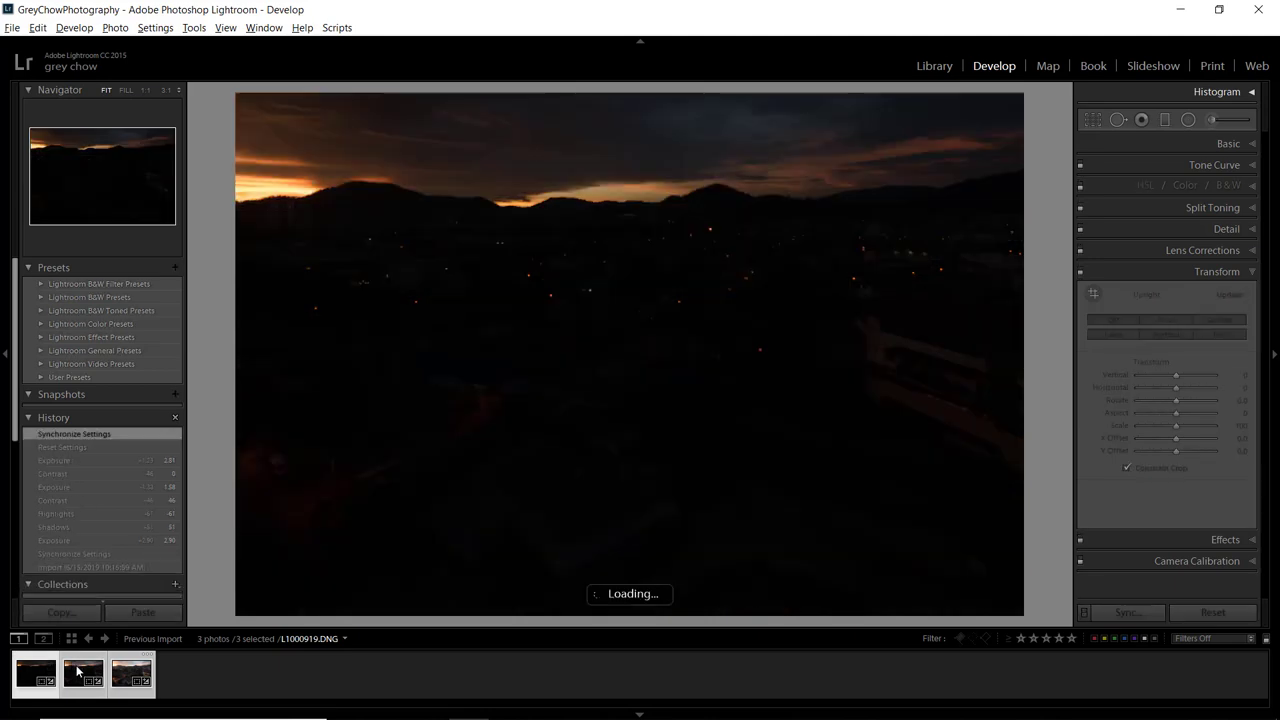
Step: Brighten L1000919.DNG to about +2.11 exposure and +40 shadows, comparing against L1000921.DNG
click(131, 673)
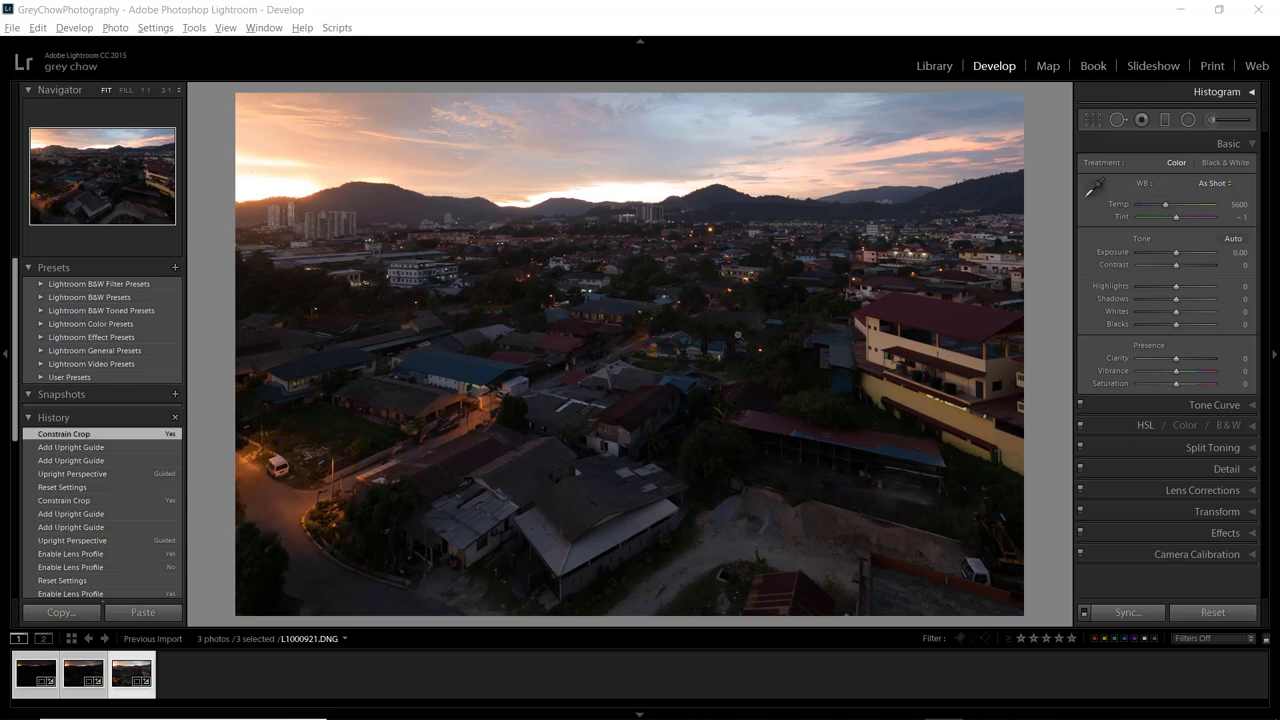
click(96, 660)
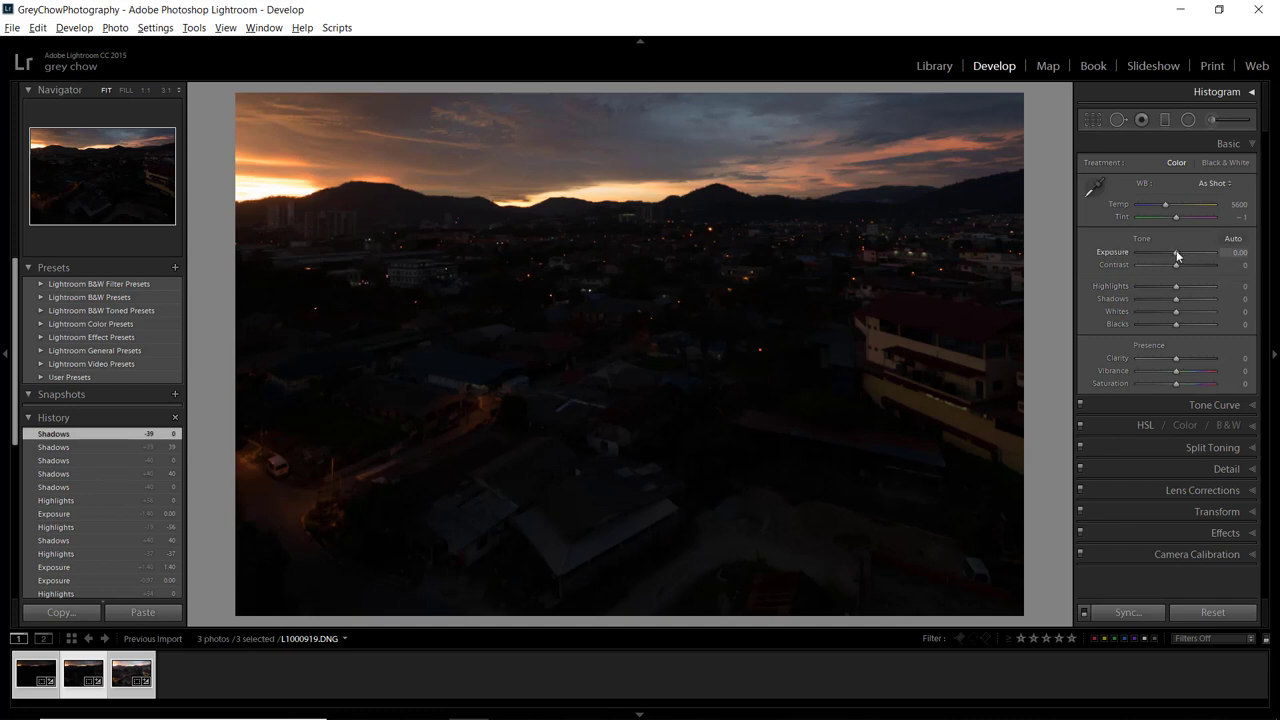
drag(1177, 254, 1187, 252)
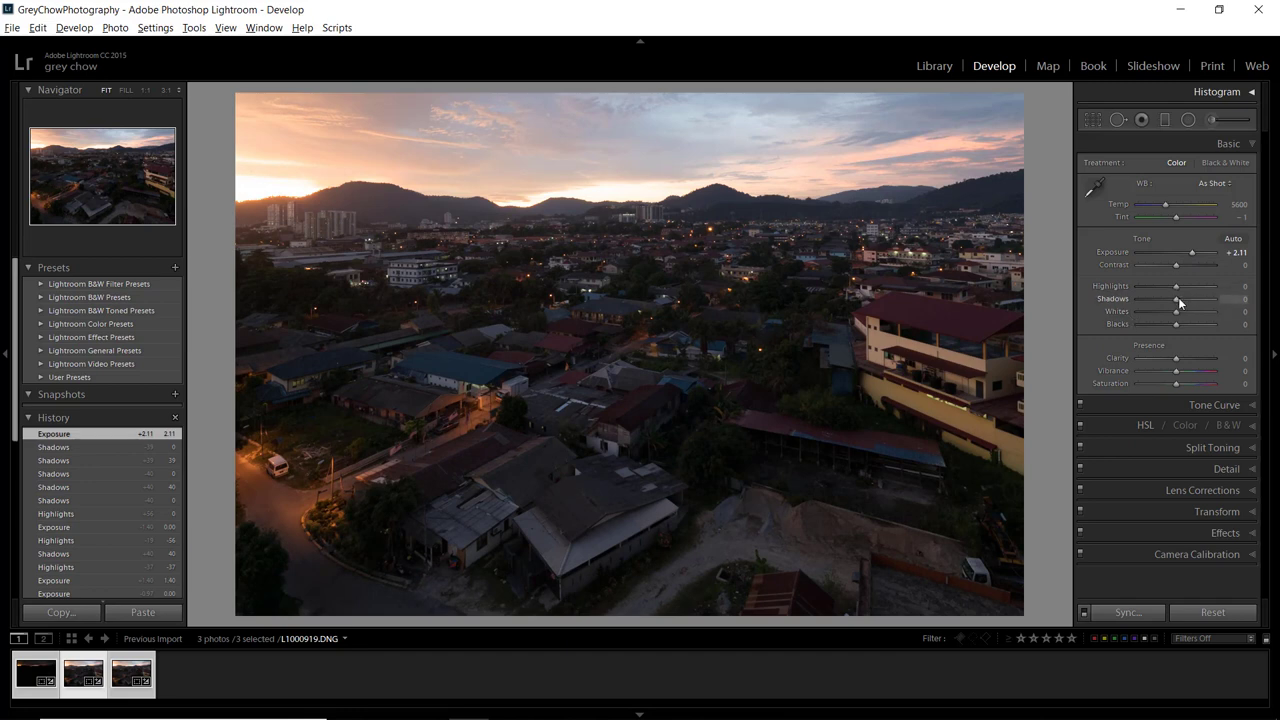
drag(1178, 297, 1184, 251)
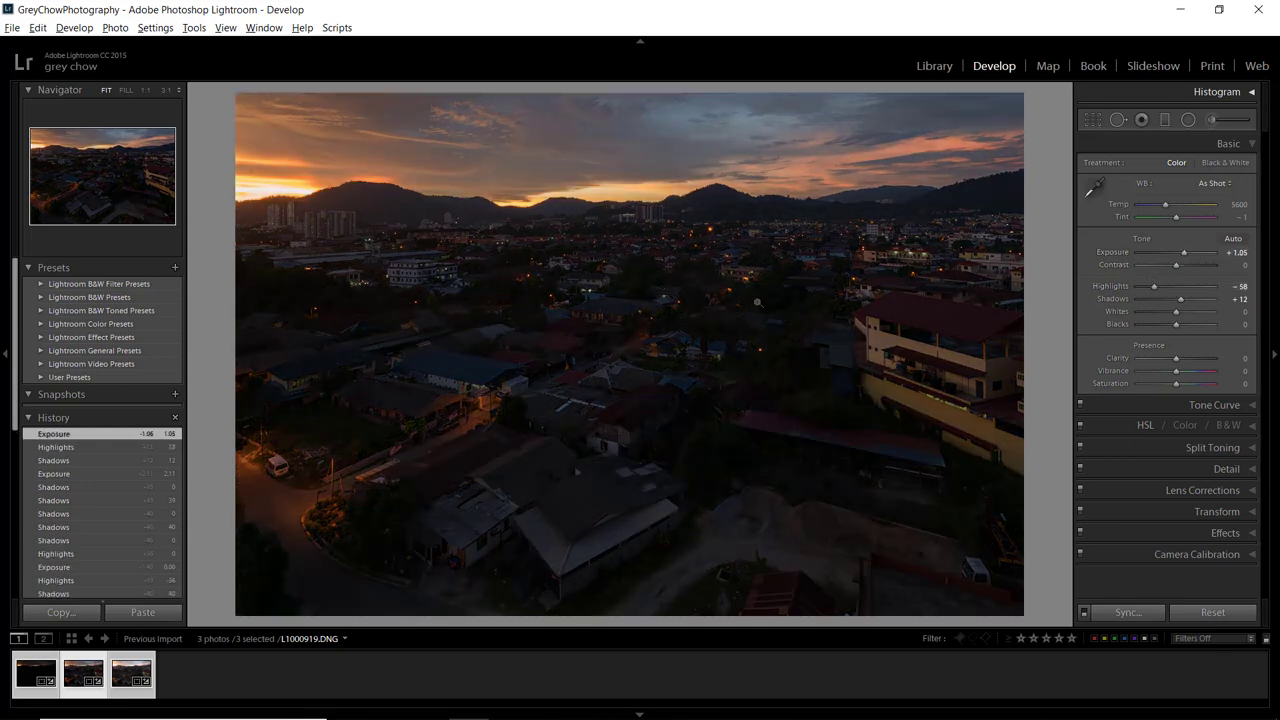
click(118, 667)
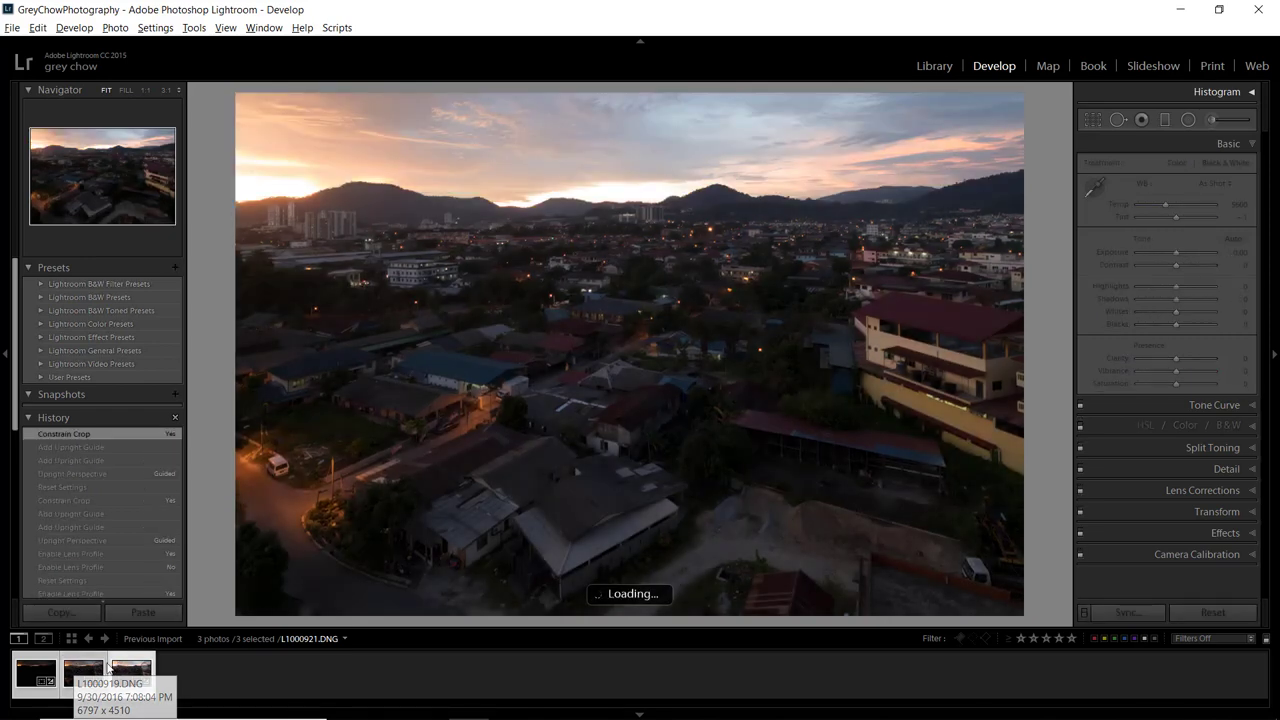
click(105, 668)
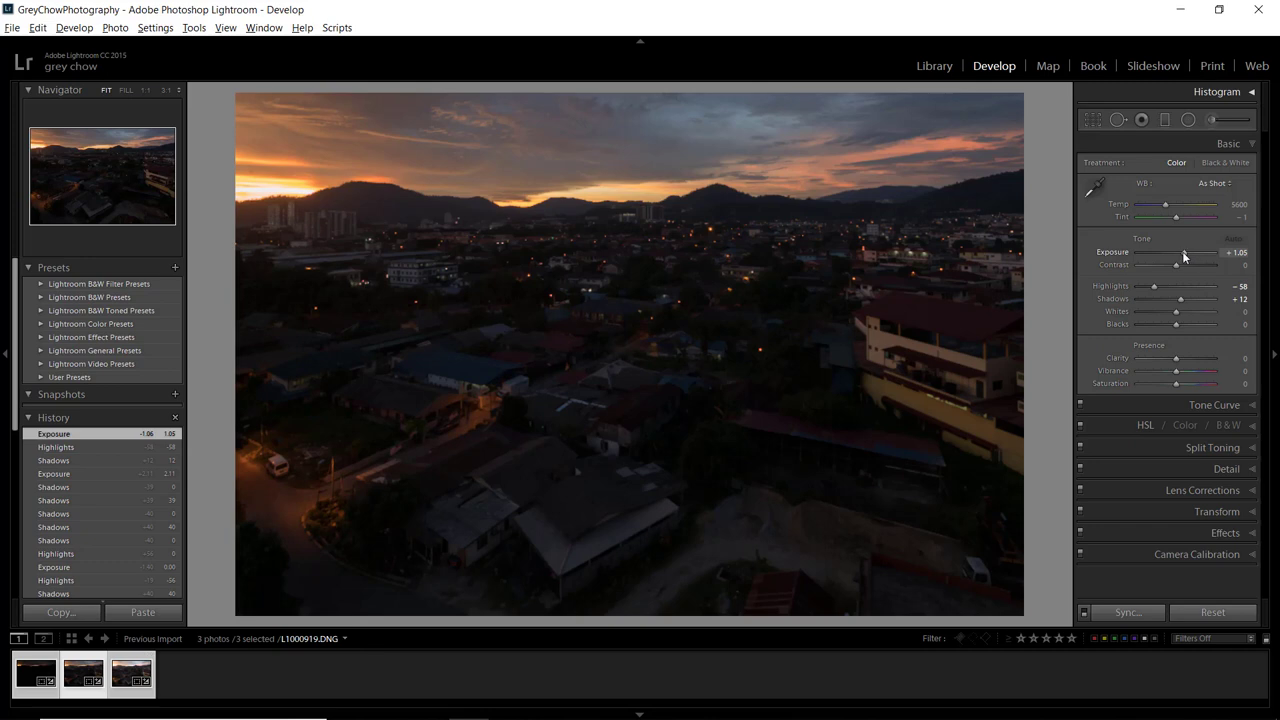
drag(1183, 252, 1185, 250)
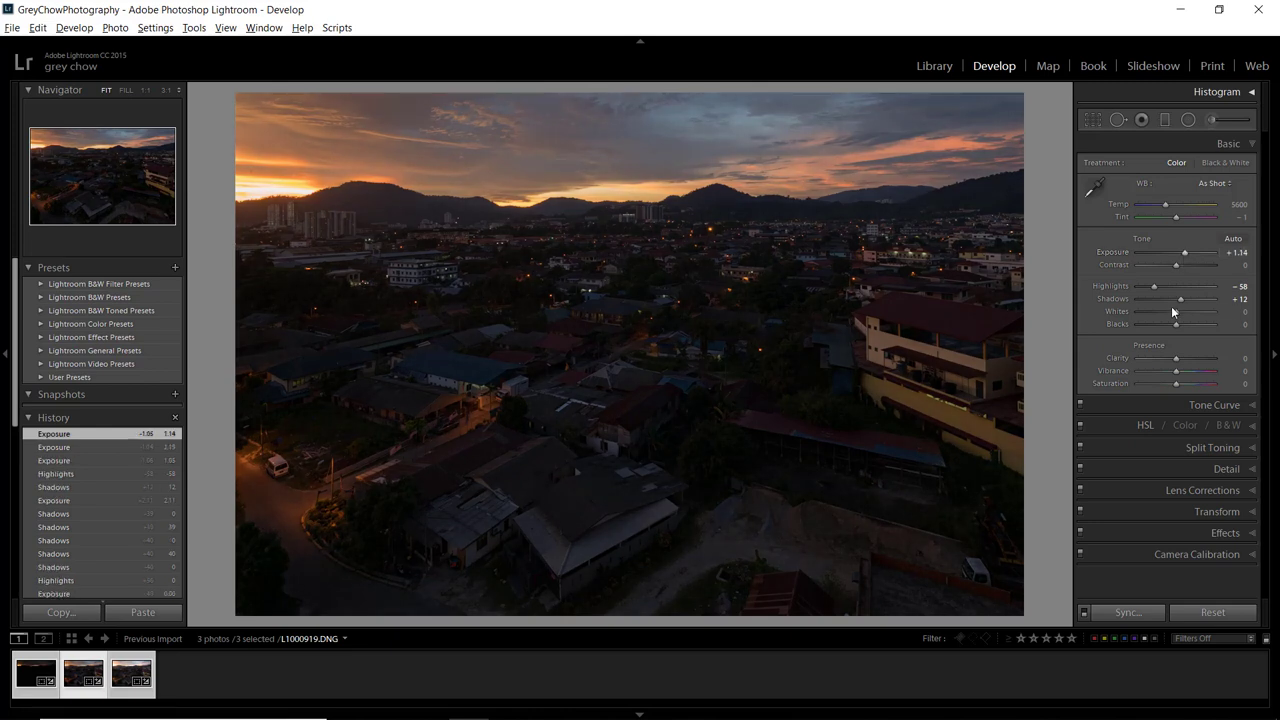
drag(1190, 298, 1191, 298)
click(125, 667)
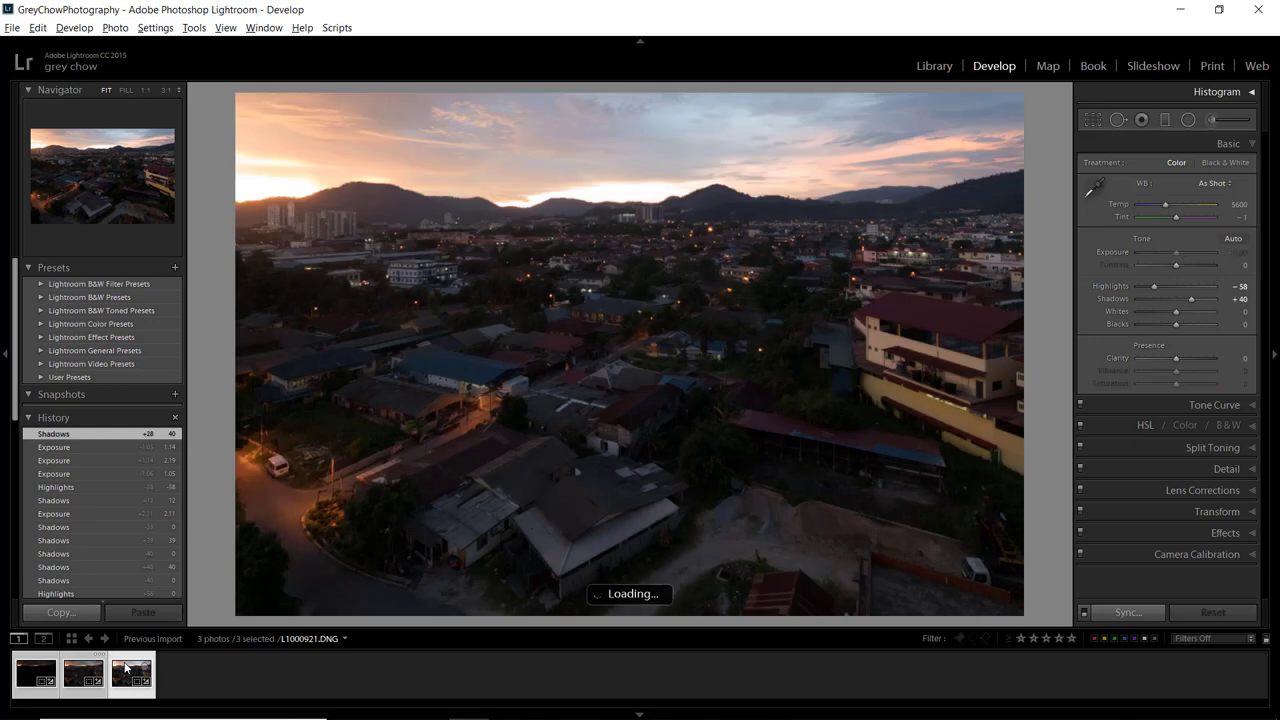
click(78, 673)
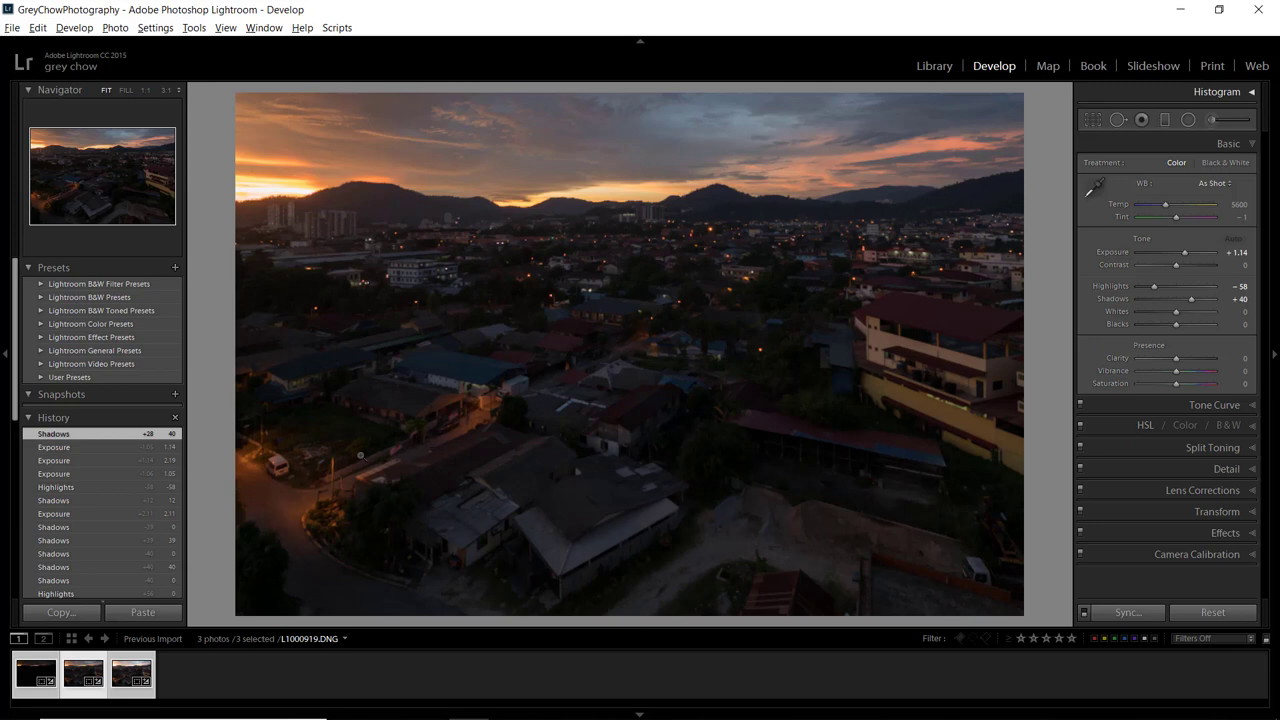
Step: Set L1000917.DNG to Exposure +2.37, Shadows +56 and Highlights -51
click(36, 672)
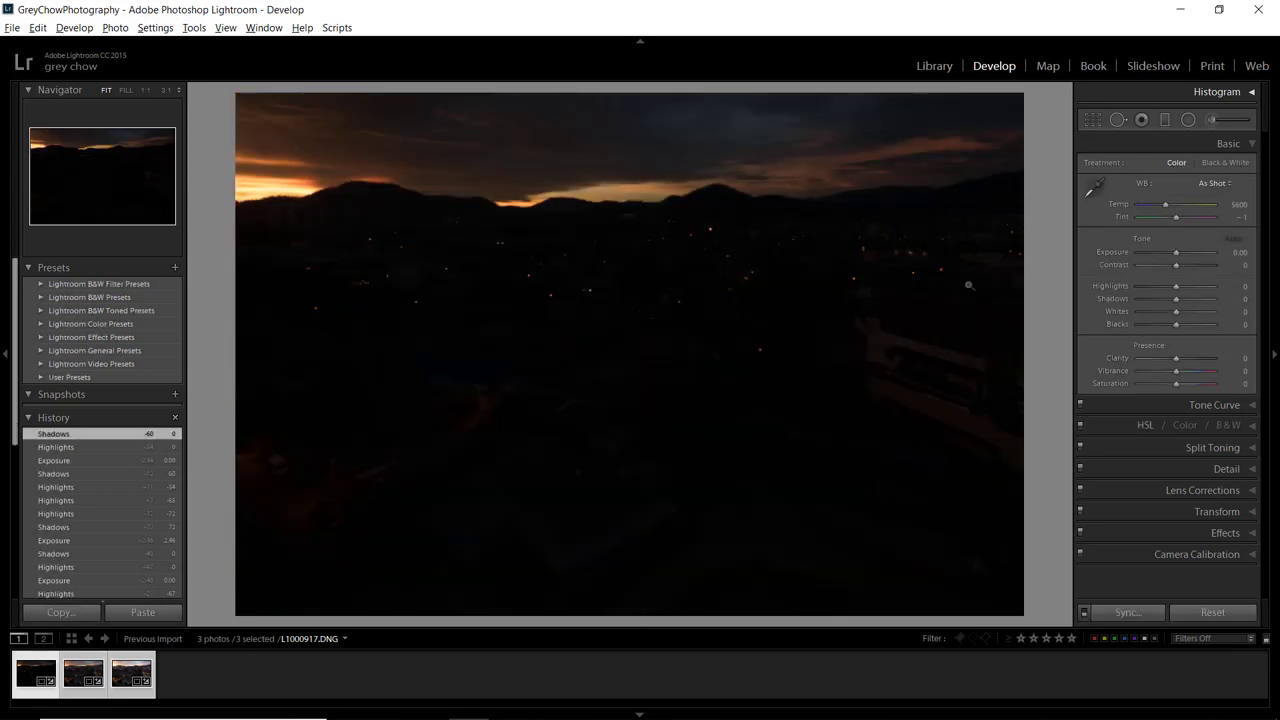
drag(1175, 251, 1184, 255)
mouse_move(1176, 298)
mouse_down()
mouse_move(1190, 302)
mouse_move(1196, 256)
mouse_move(1199, 308)
mouse_move(1162, 287)
mouse_up()
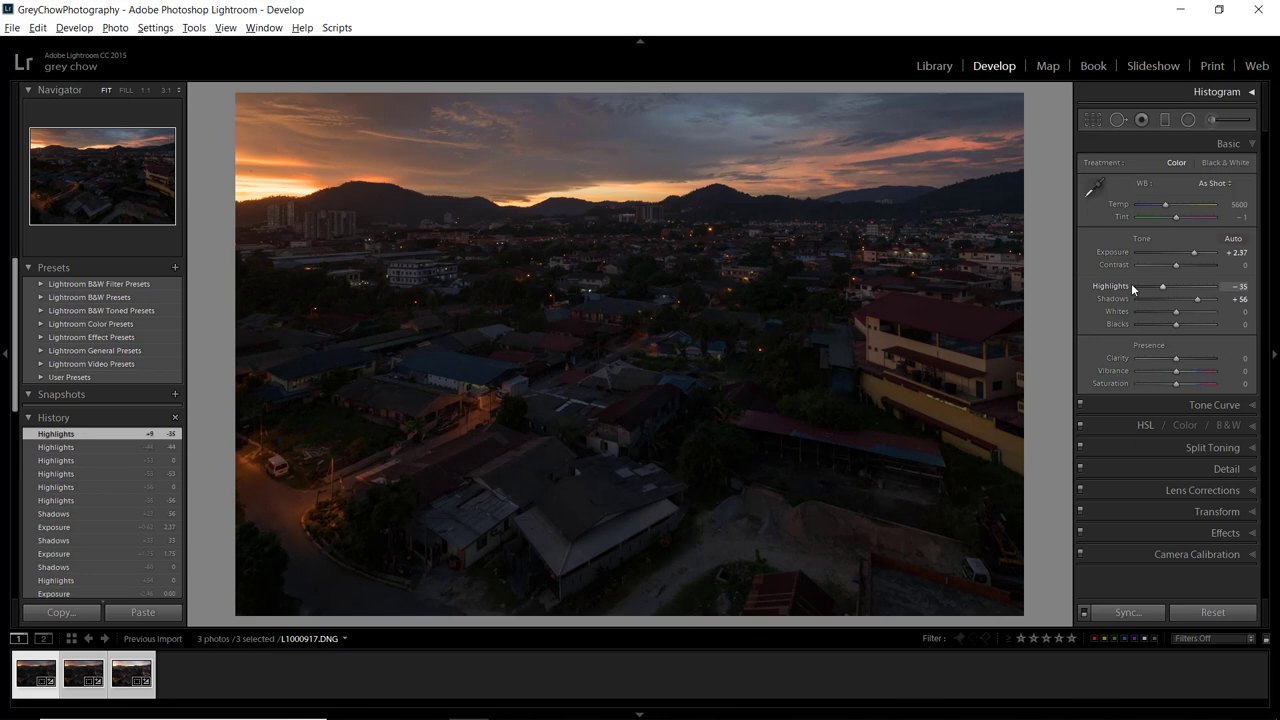
click(79, 669)
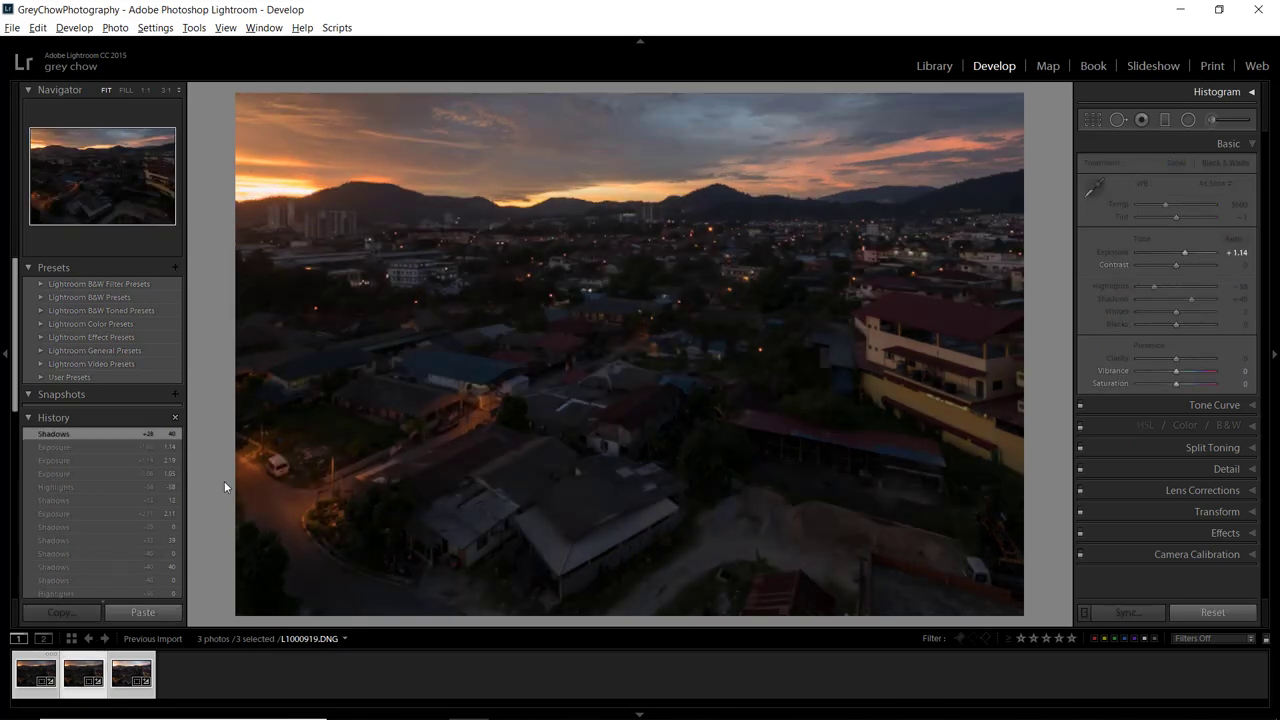
click(23, 668)
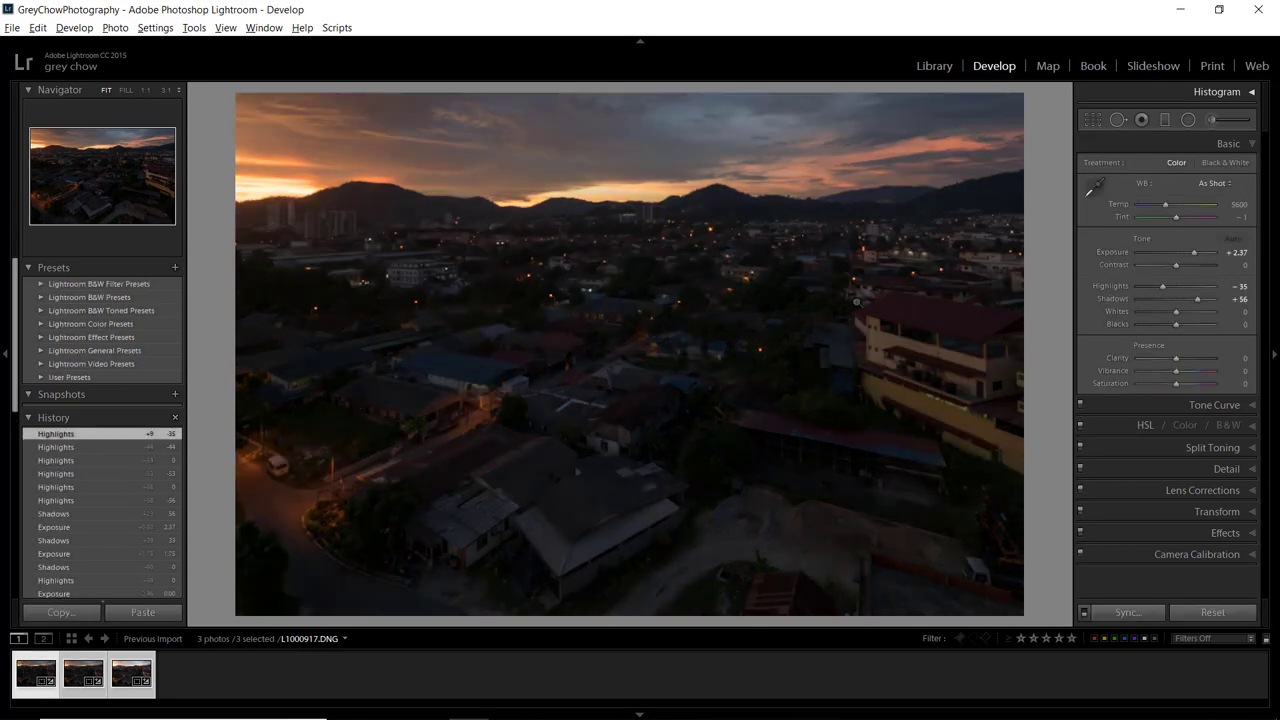
drag(1161, 287, 1157, 288)
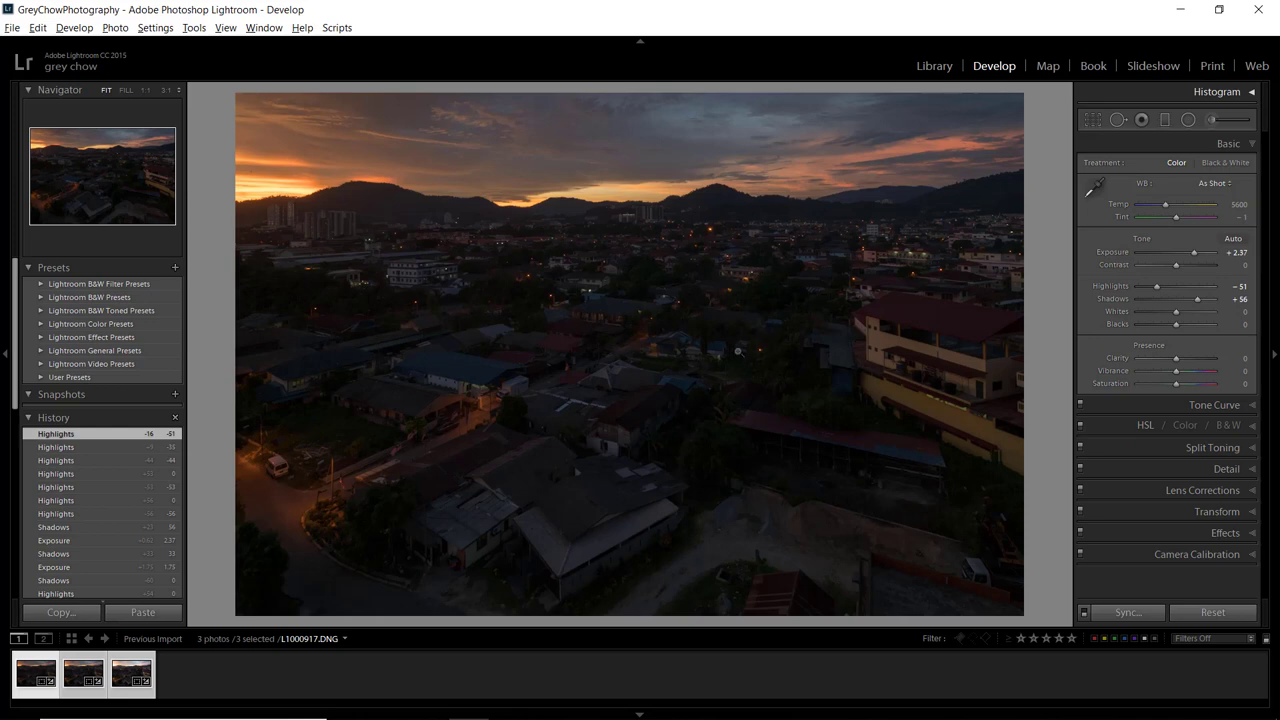
Step: Inspect L1000917.DNG at 1:1 with Exposure at +5.00, then fit and lower Exposure to +1.49
click(665, 443)
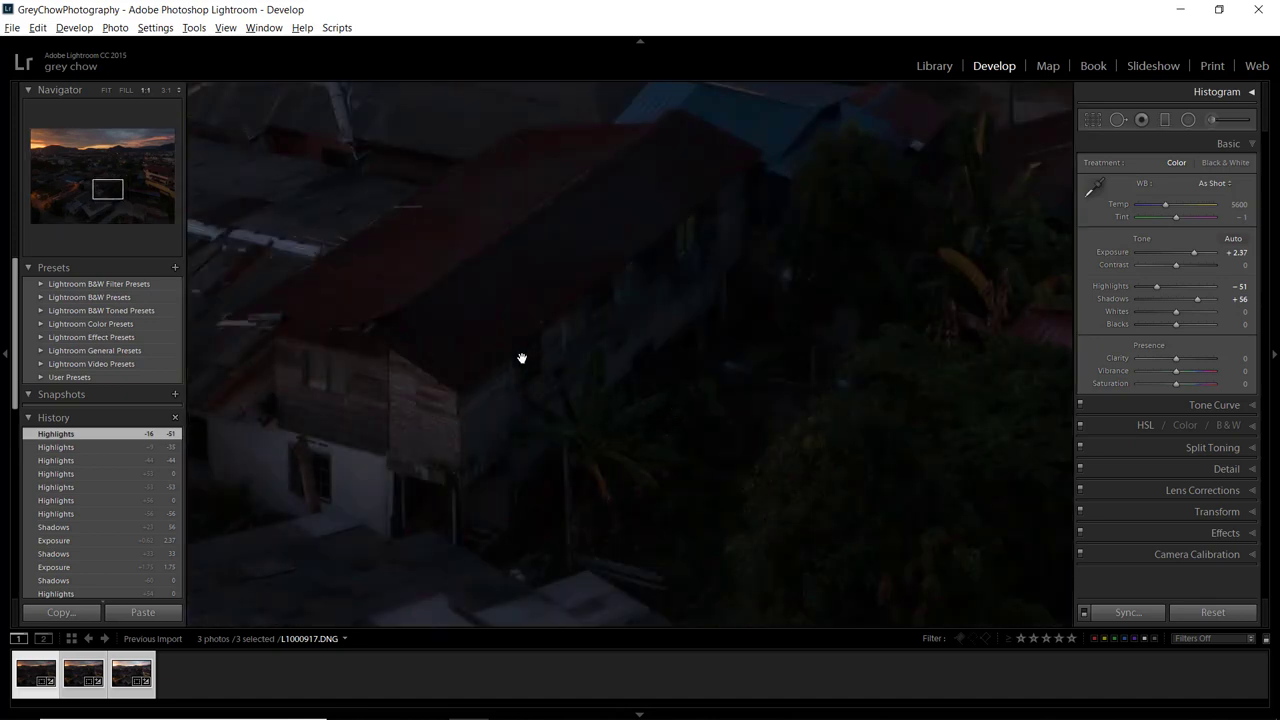
drag(521, 358, 534, 286)
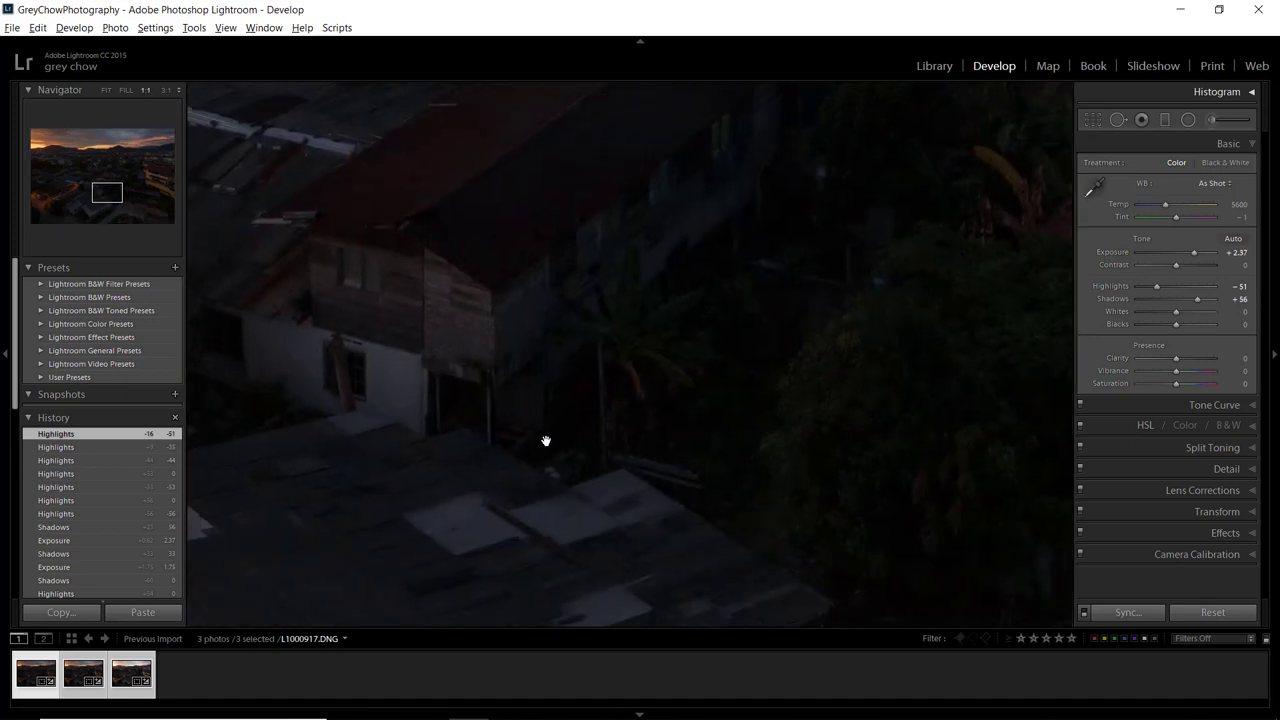
drag(746, 360, 714, 389)
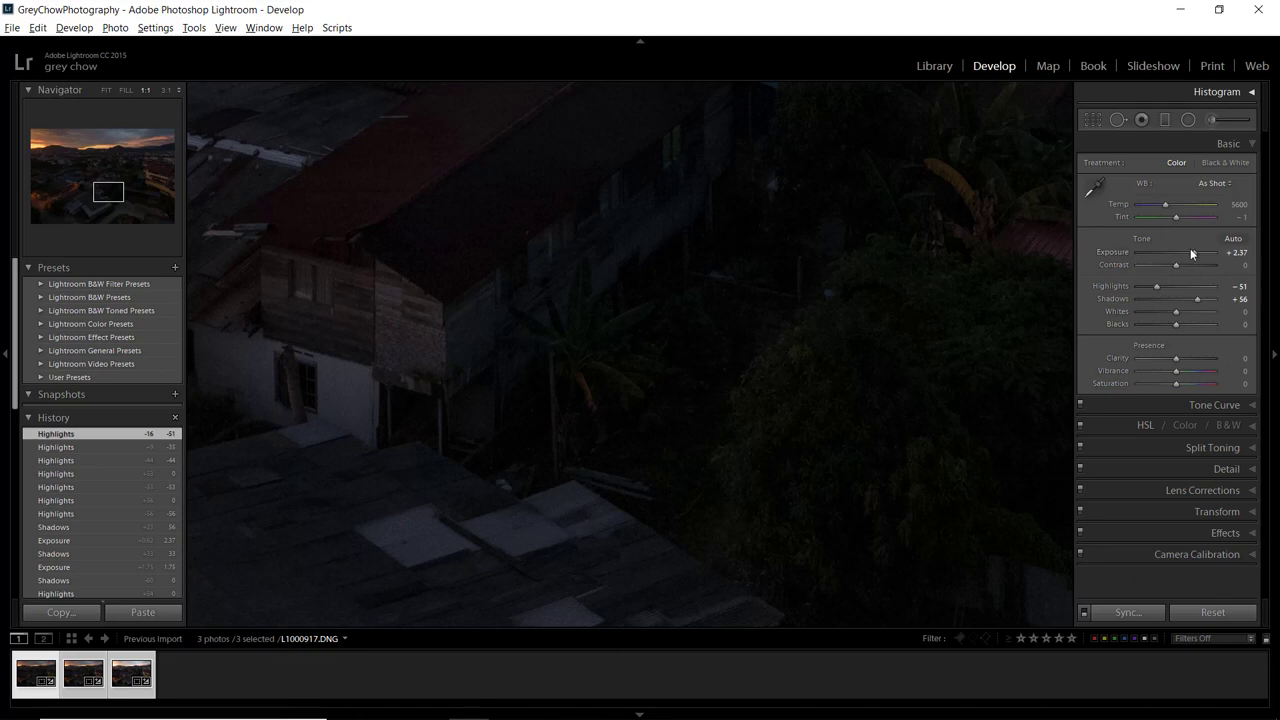
drag(1191, 253, 1225, 255)
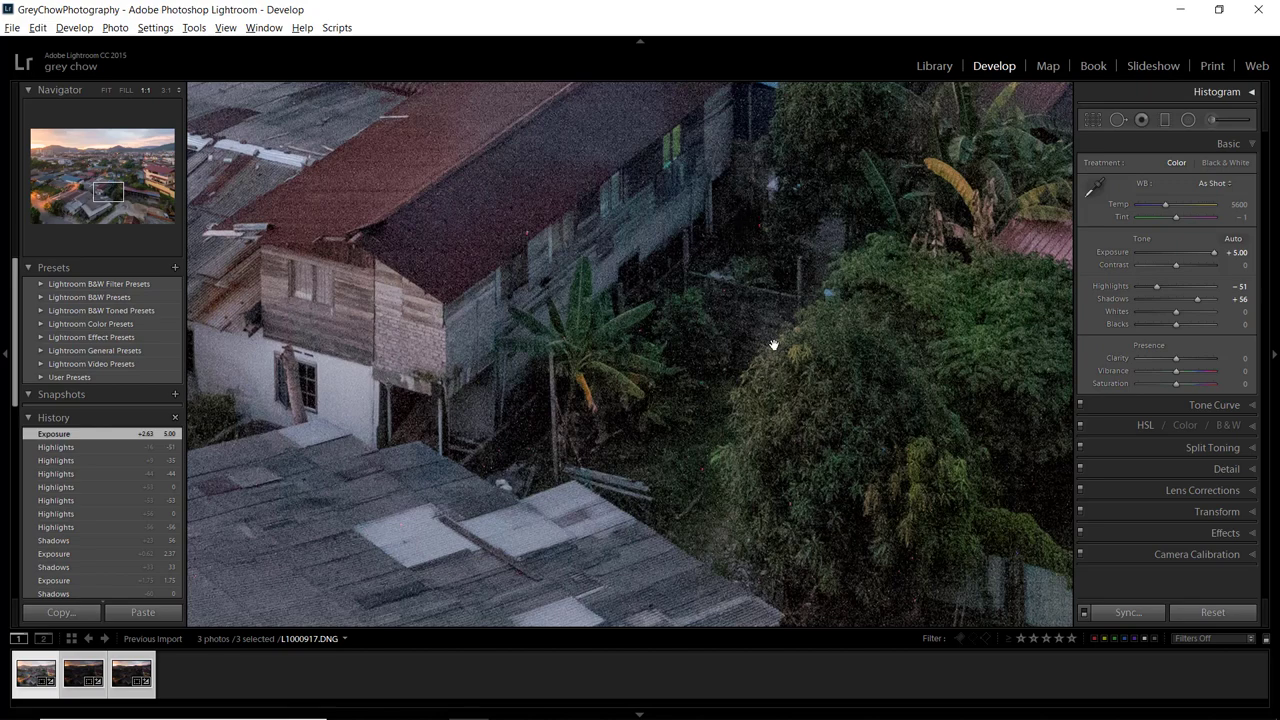
drag(727, 363, 627, 426)
drag(787, 288, 640, 400)
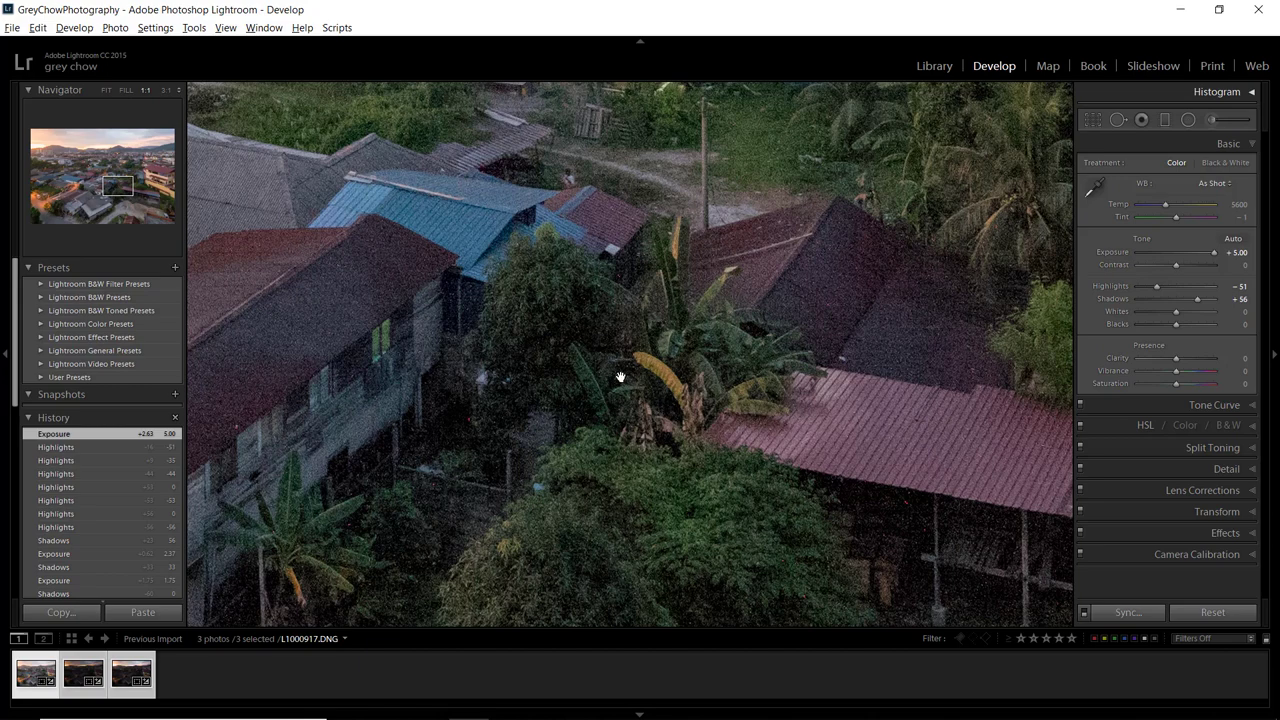
drag(574, 429, 656, 415)
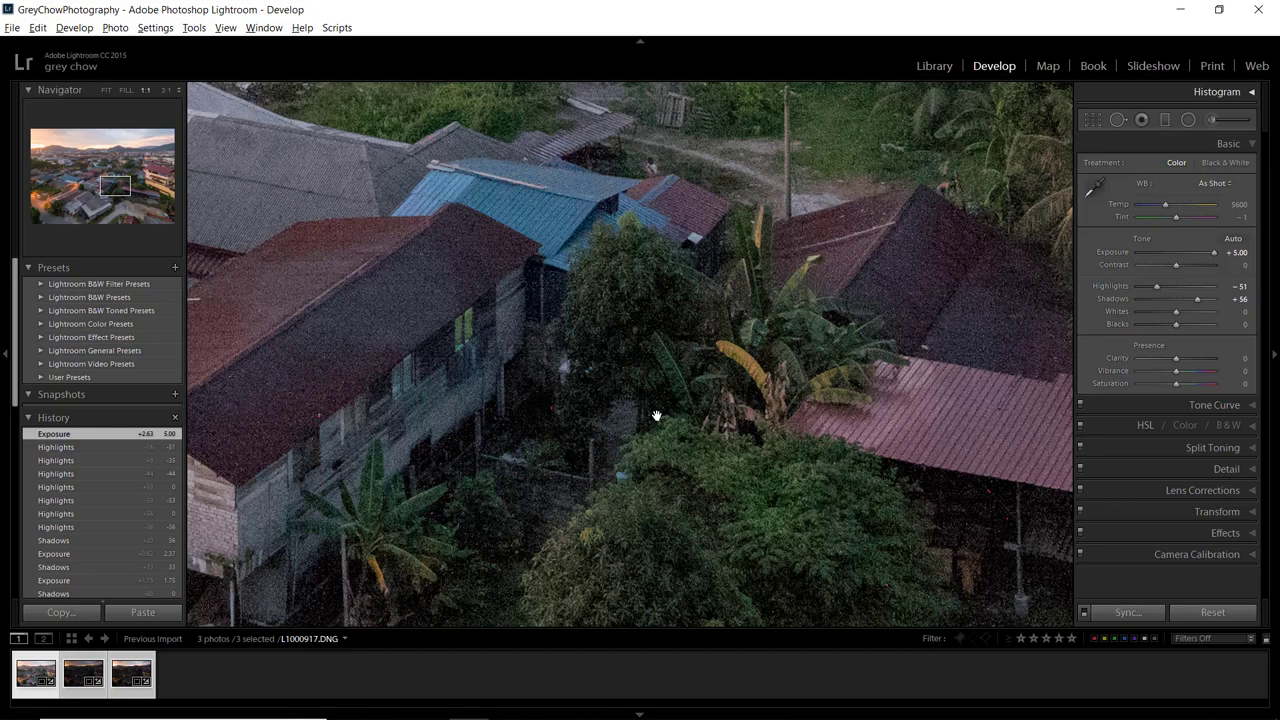
click(645, 407)
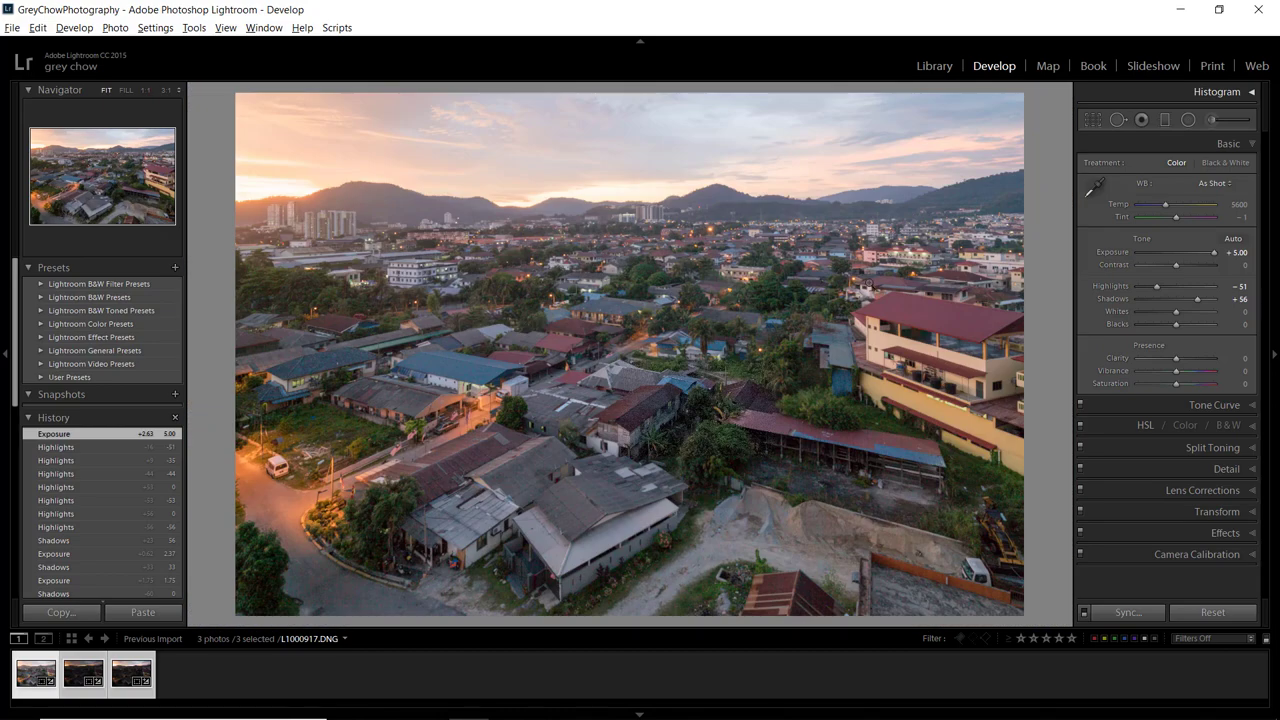
drag(1214, 253, 1184, 251)
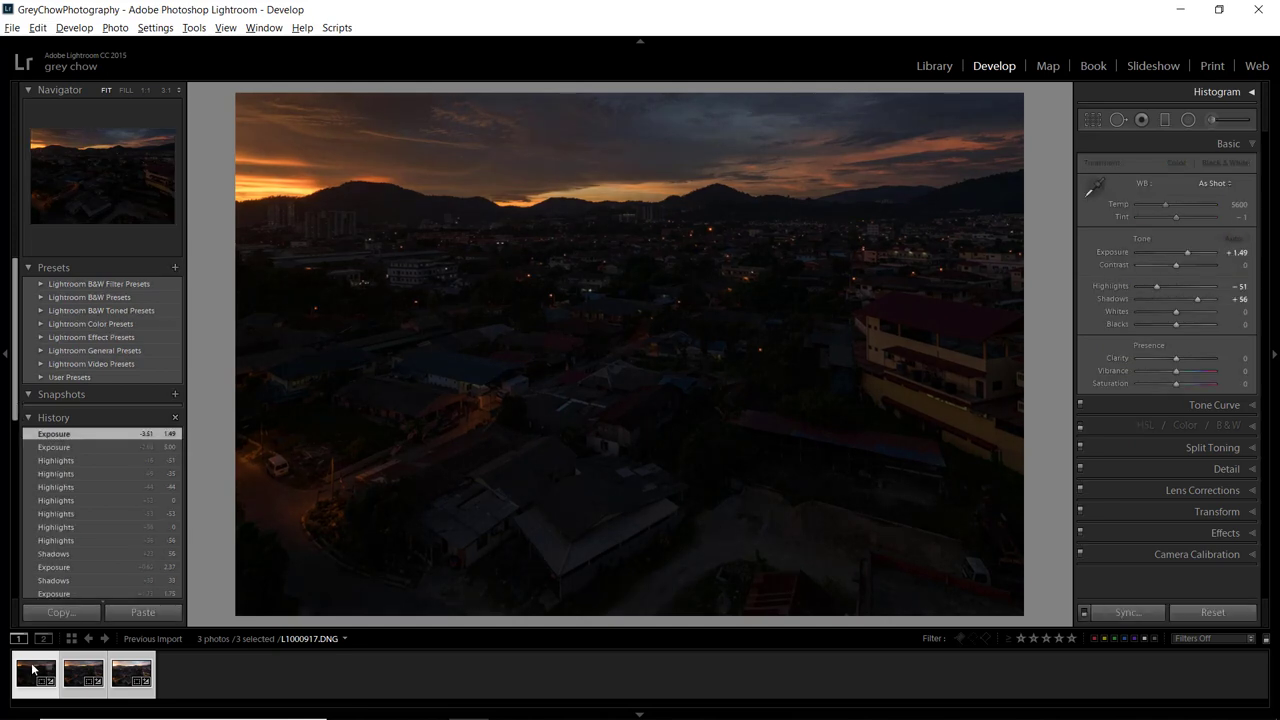
Step: Use Edit In > Open as Layers in Photoshop on the three selected bracketed exposures
click(129, 674)
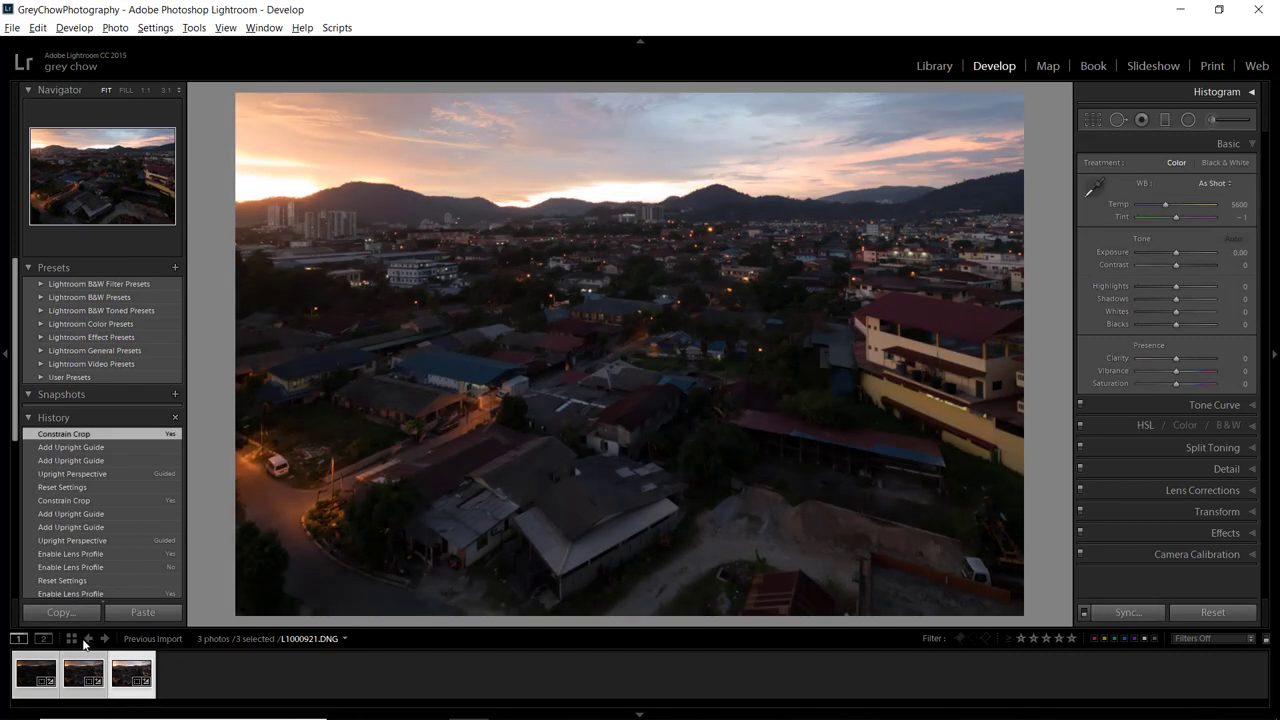
right_click(88, 660)
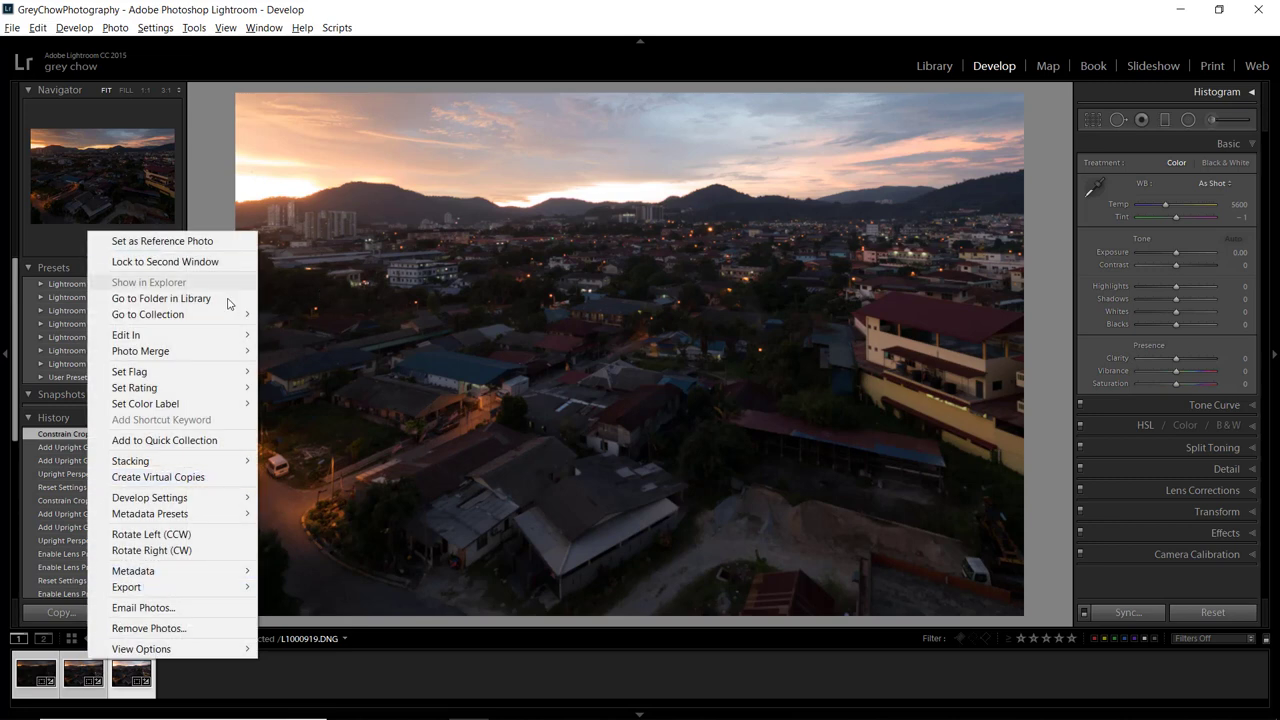
mouse_move(236, 337)
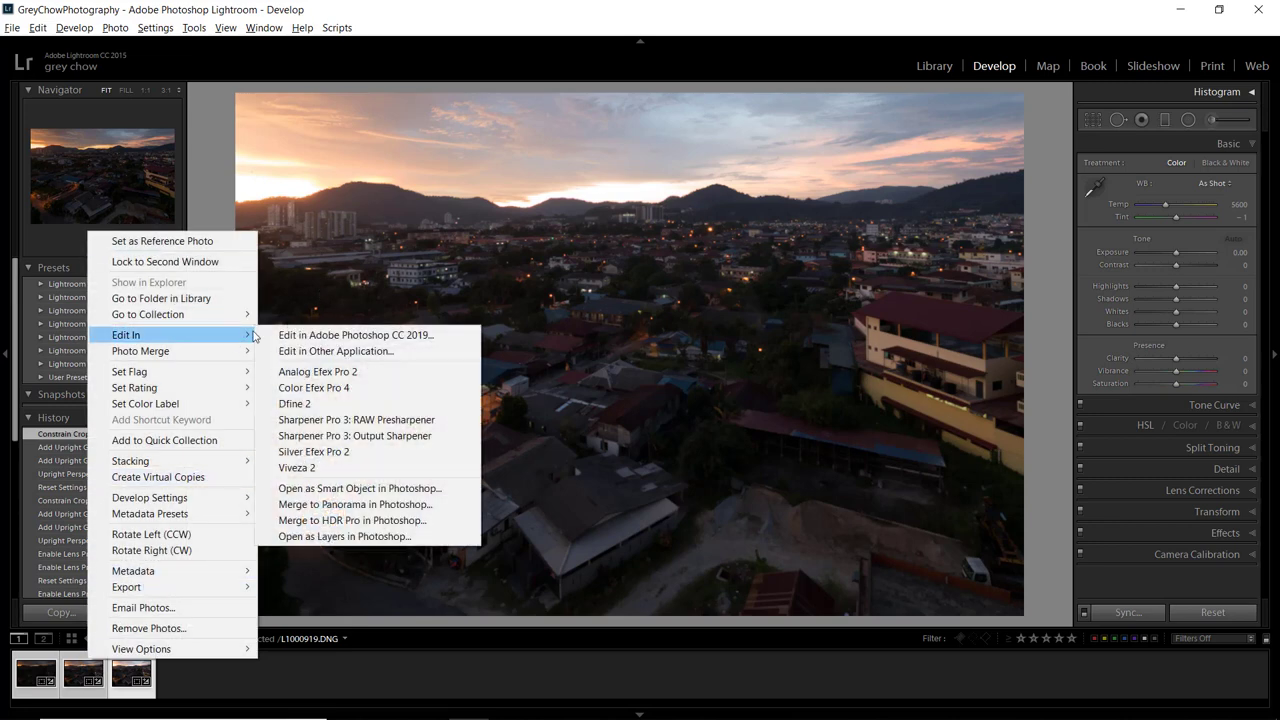
click(406, 538)
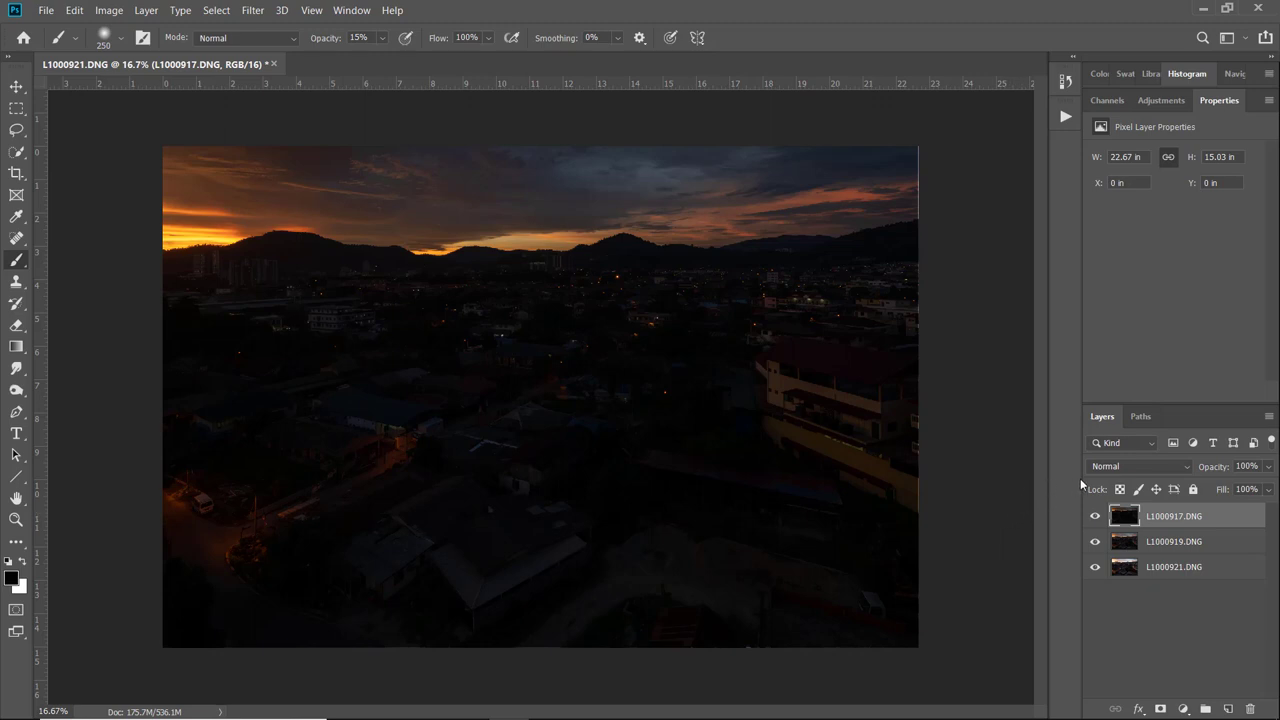
Step: Hide the top two layers and rename the bottom L1000921.DNG layer Foreground
click(1095, 516)
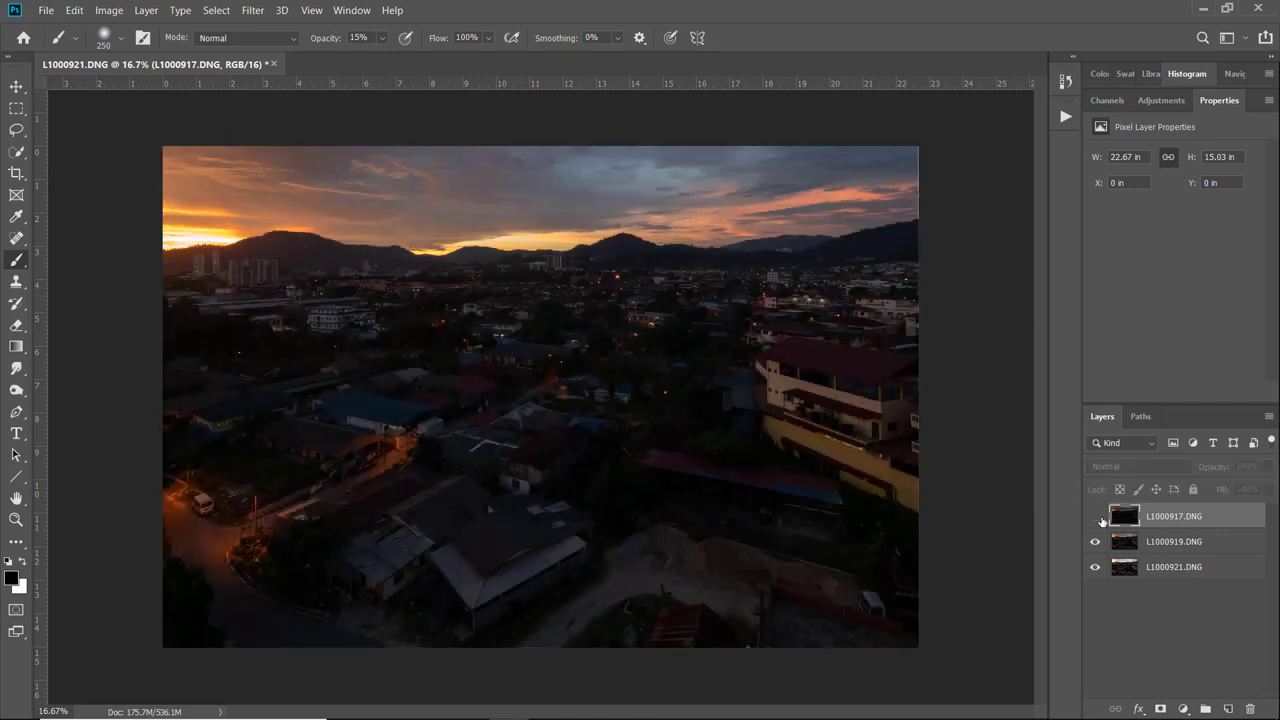
click(1095, 541)
click(1163, 575)
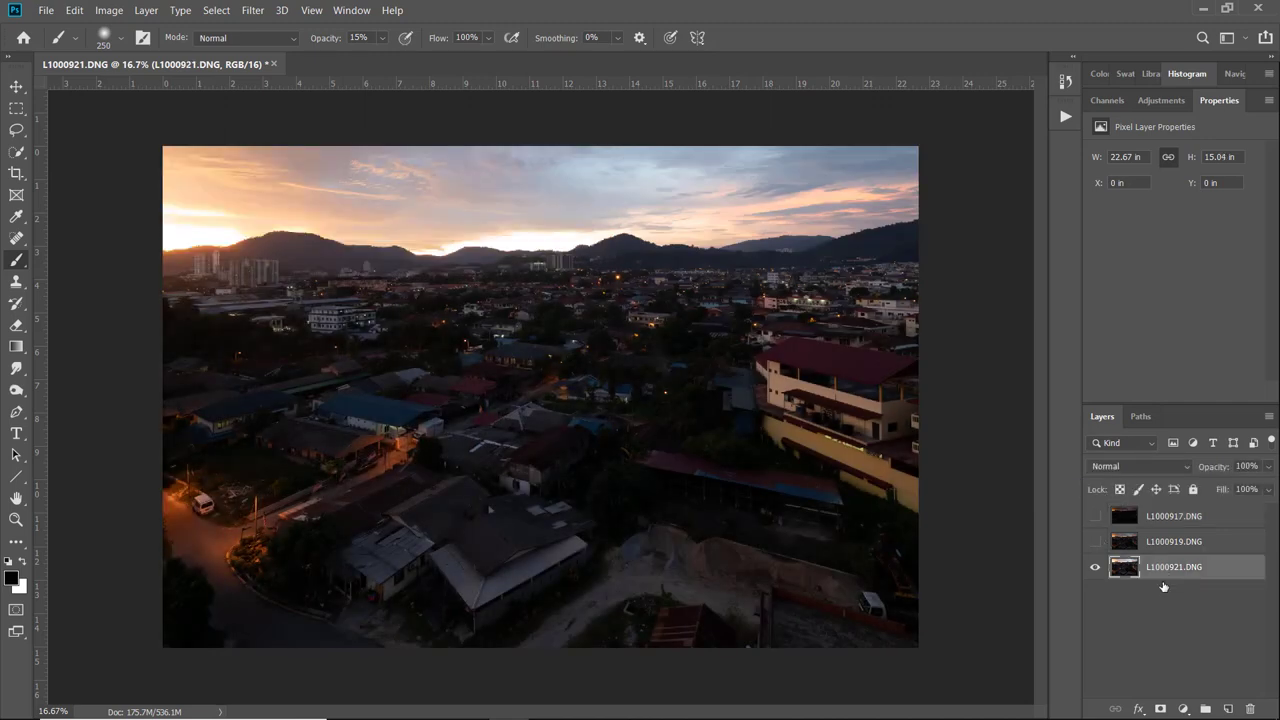
double_click(1166, 567)
text(Foreground)
key(Return)
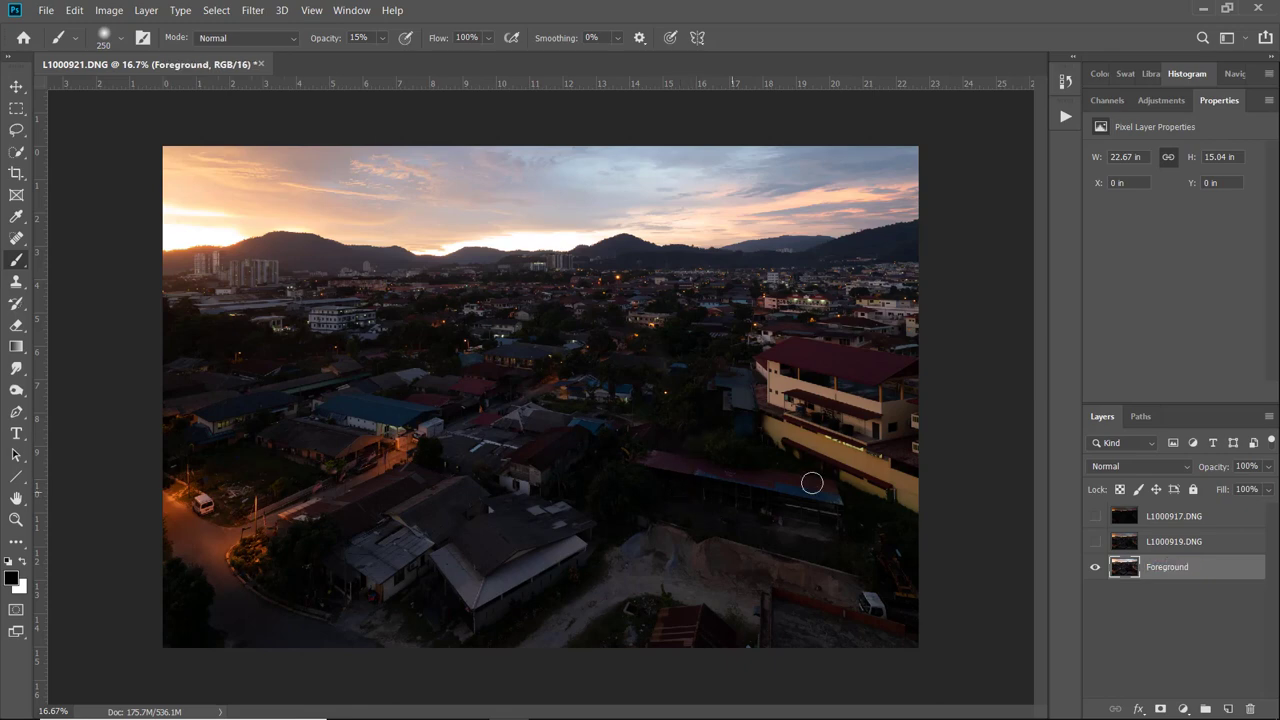
Step: Toggle L1000919.DNG on and off to compare, then rename it Sky
click(1095, 541)
click(1127, 545)
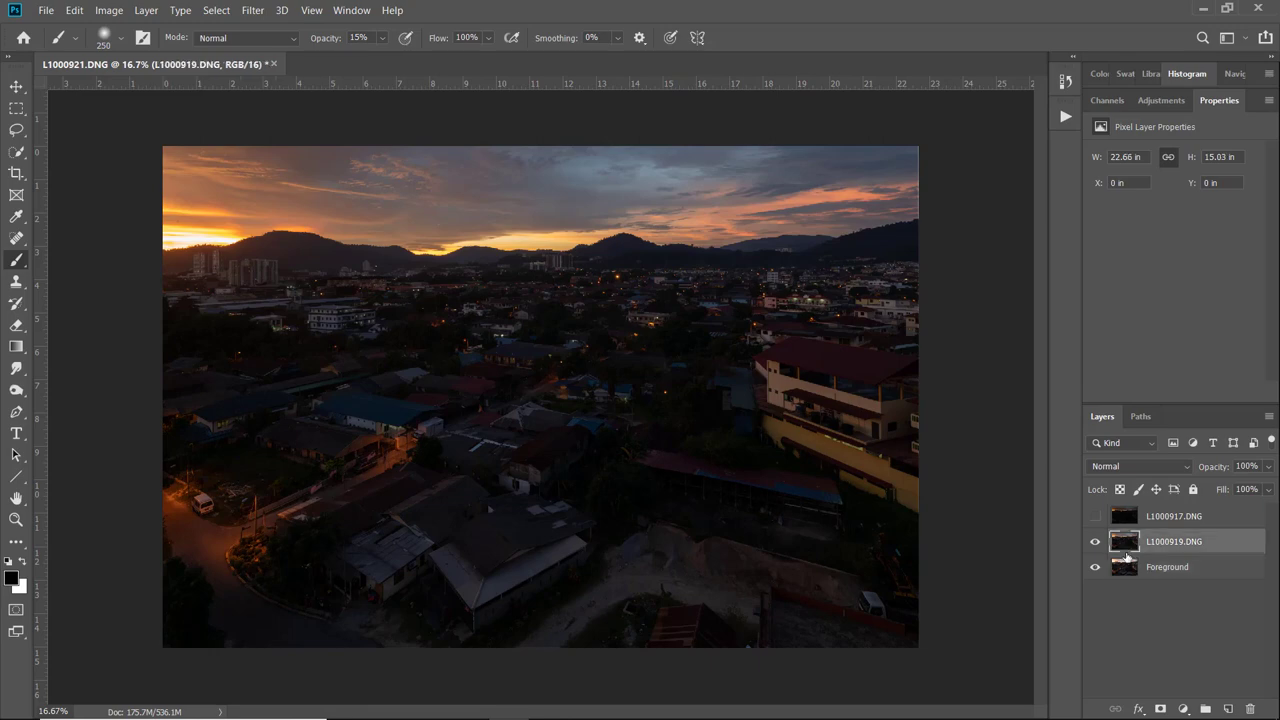
click(1095, 541)
click(1095, 541)
double_click(1163, 541)
text(Sky)
click(1164, 519)
Step: Rename L1000917.DNG to Sky2, hide it, and select the Sky layer
click(1100, 517)
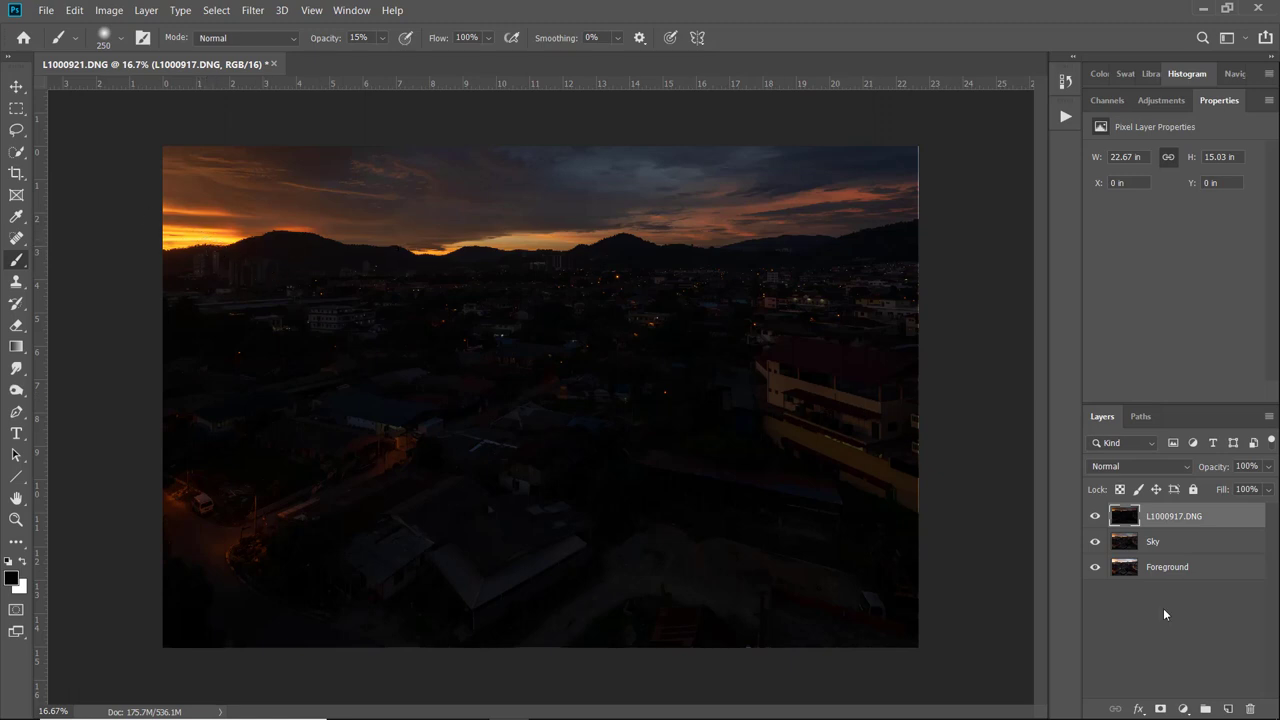
double_click(1176, 517)
text(Sky2)
key(Return)
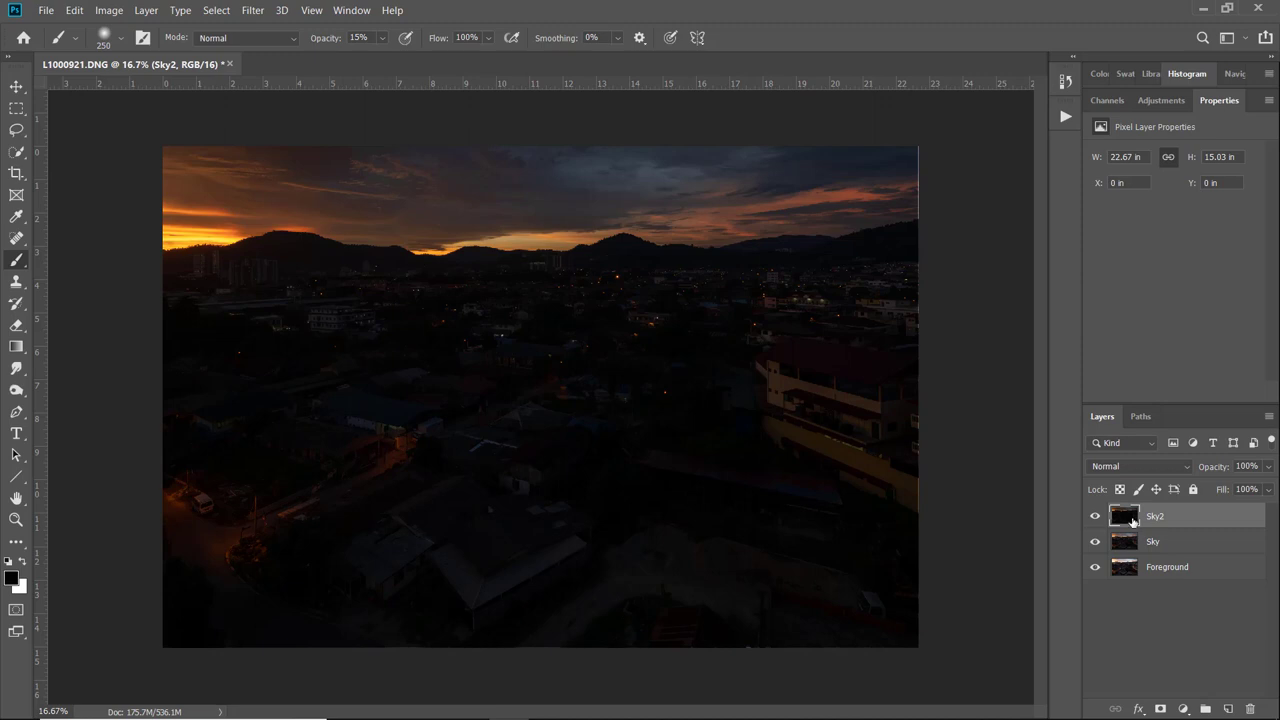
click(1095, 516)
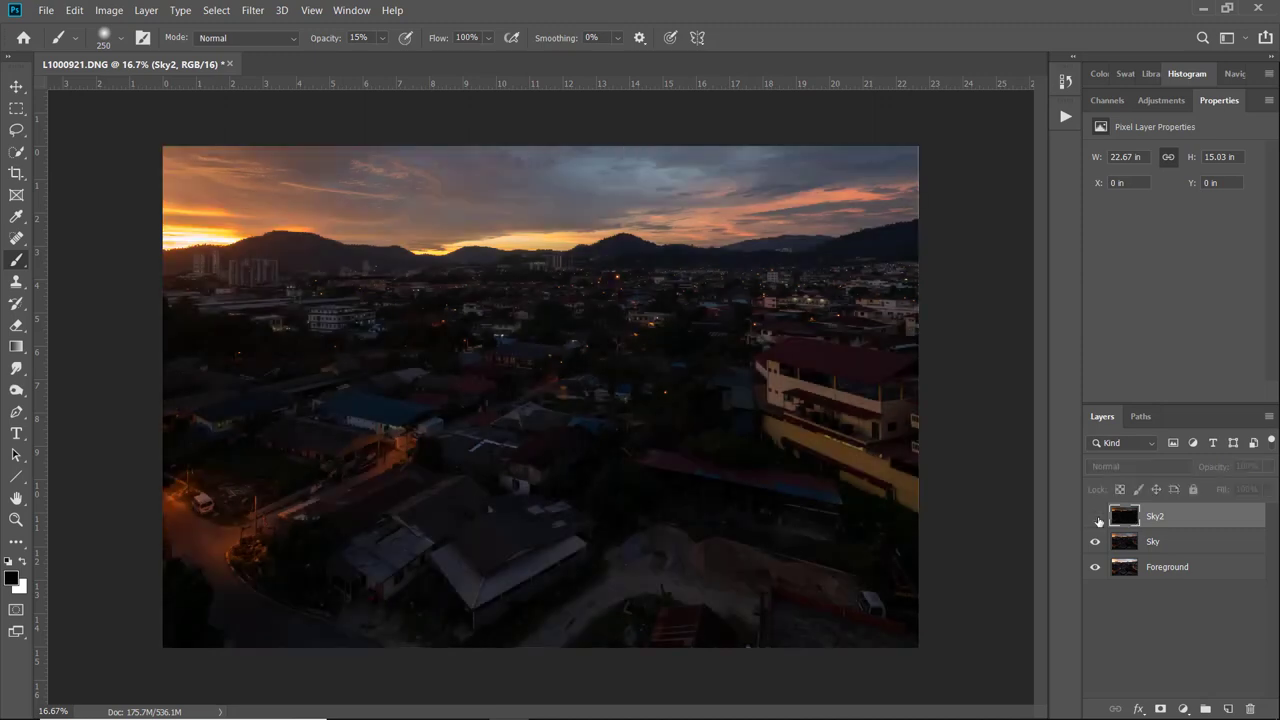
click(1160, 545)
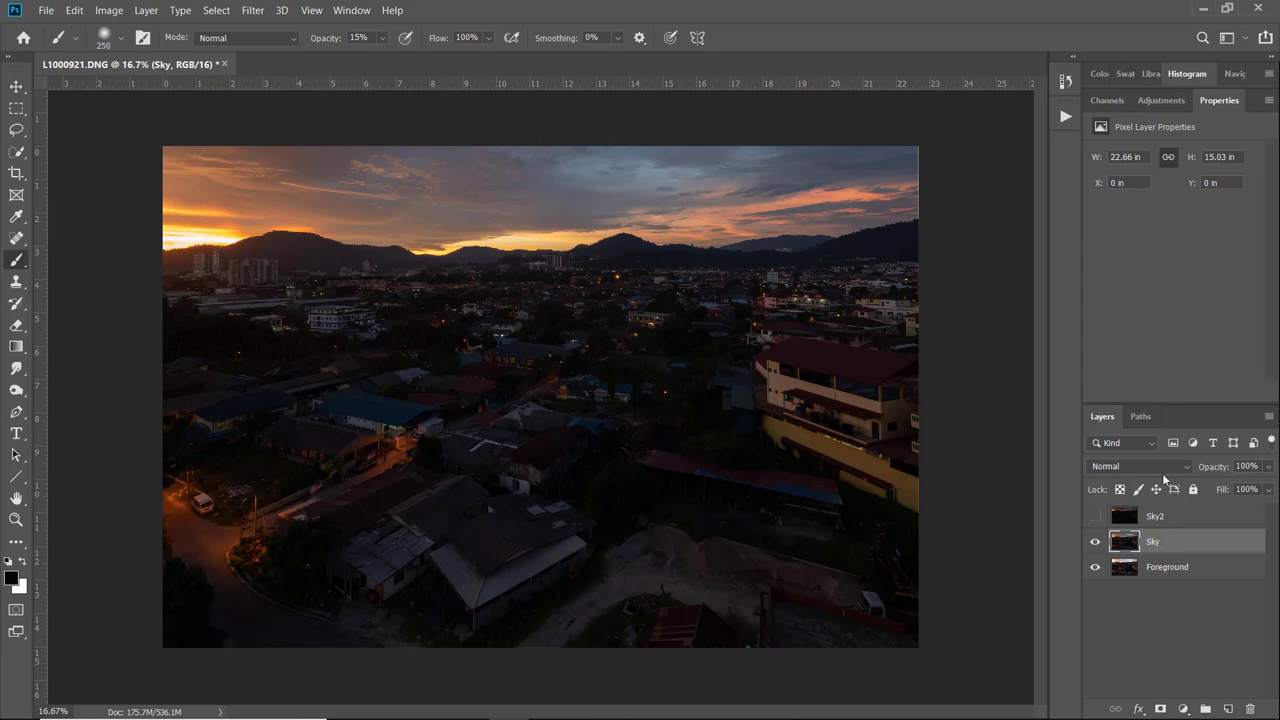
key(alt)
Step: Alt-click Add Layer Mask to put a black hide-all mask on the Sky layer
alt+click(1164, 702)
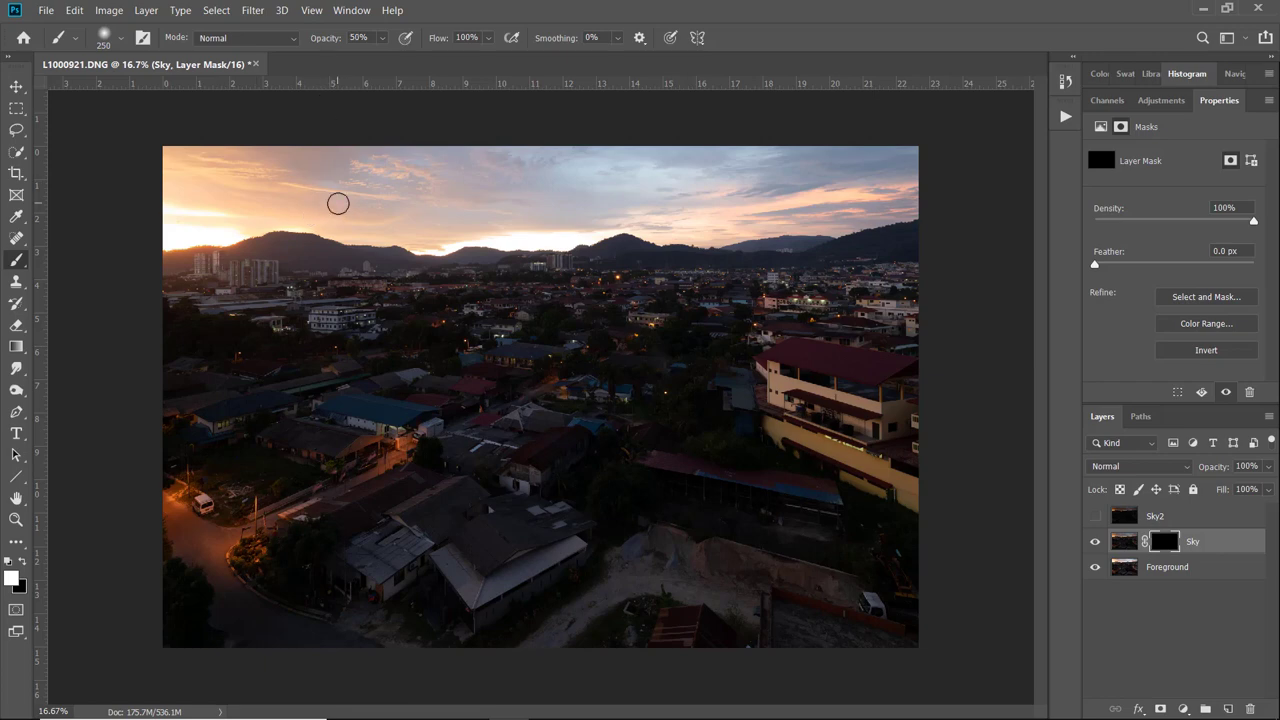
Step: Zoom in and set the soft brush to 25% opacity and size 900
key(ctrl)
scroll(477, 255, up, 2)
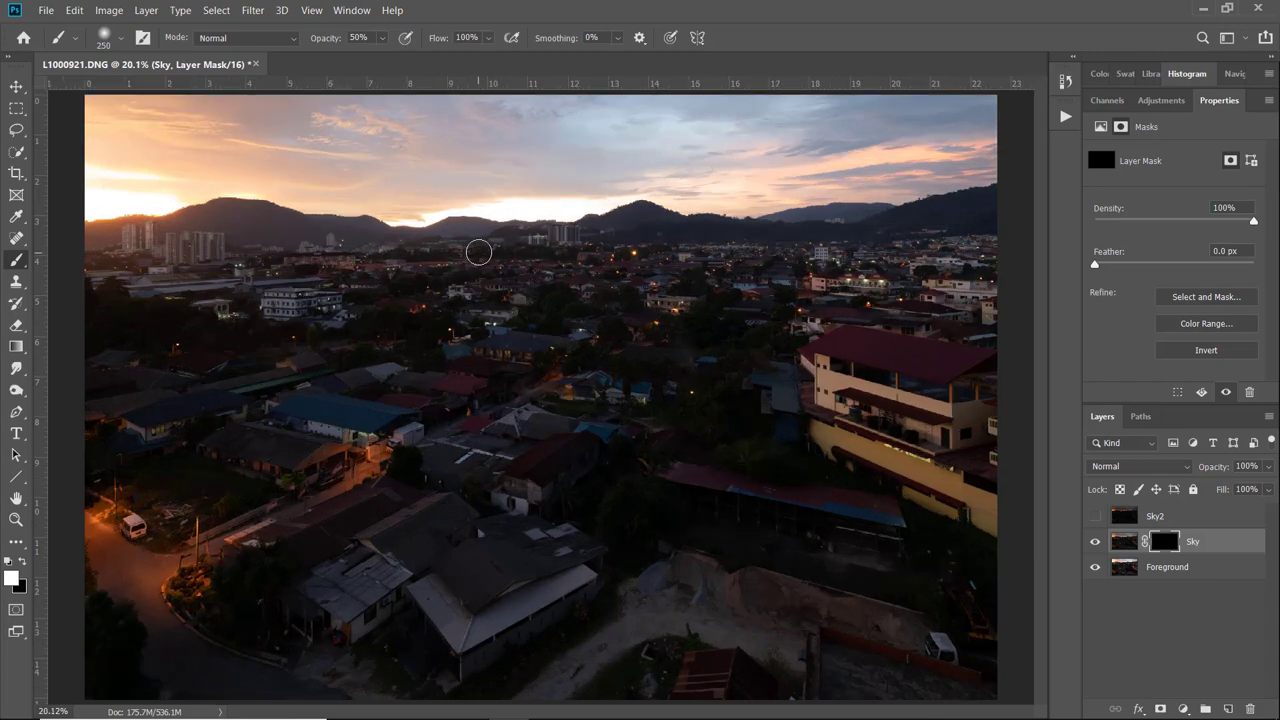
key(bracketright)
key(bracketright)
key(bracketright)
key(bracketright)
key(bracketright)
key(bracketright)
key(bracketright)
key(bracketright)
key(bracketright)
key(bracketright)
key(bracketright)
key(bracketright)
key(bracketright)
key(bracketright)
key(bracketright)
key(bracketright)
key(bracketright)
key(bracketright)
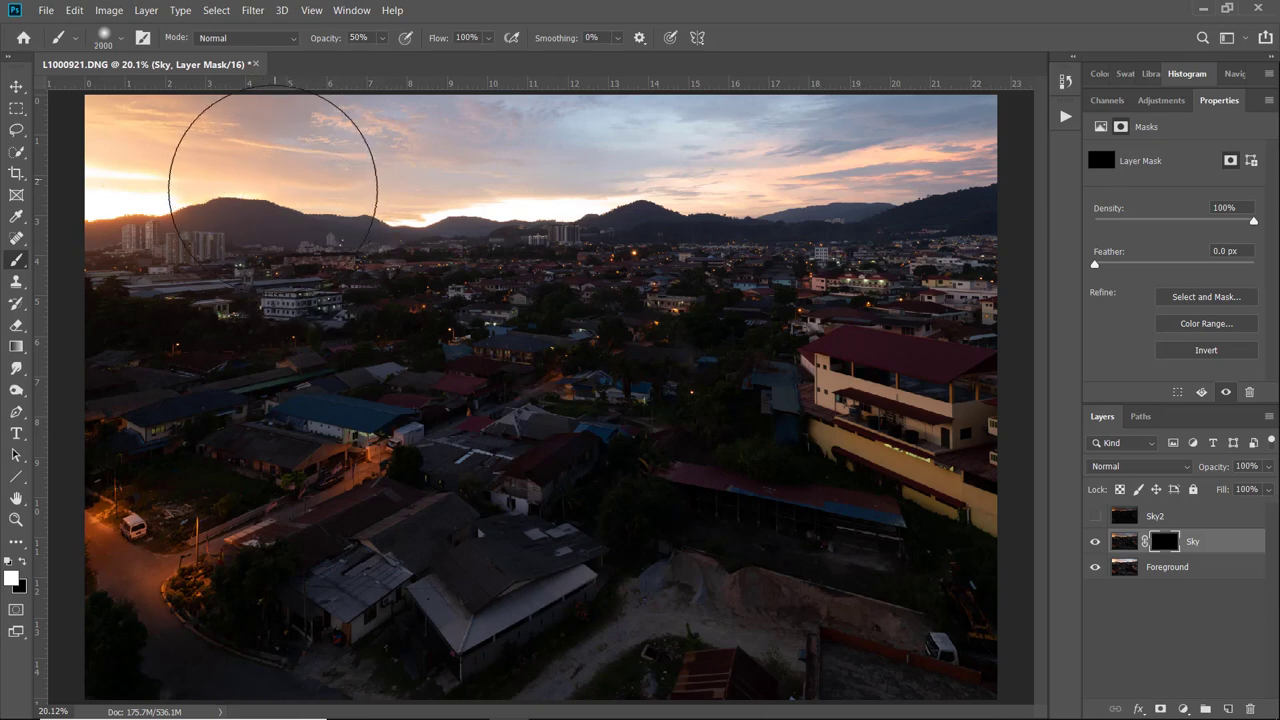
key(bracketleft)
key(bracketleft)
key(bracketleft)
key(bracketleft)
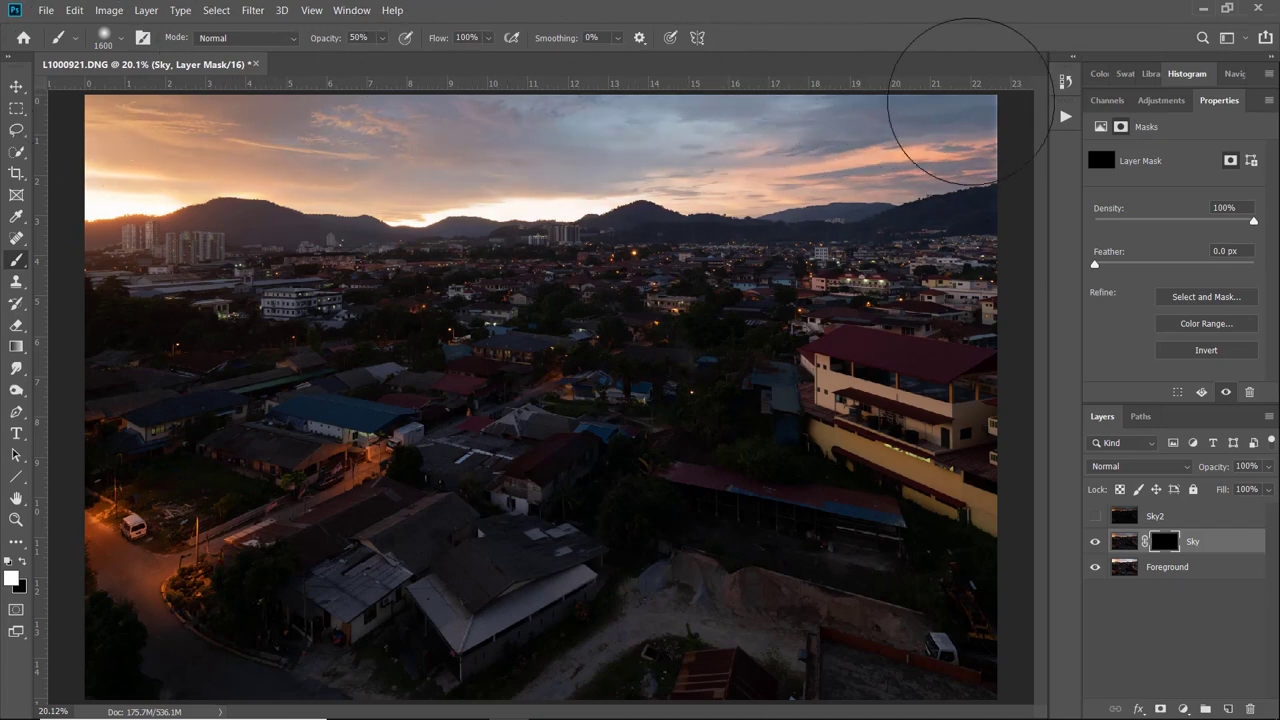
key(2)
key(5)
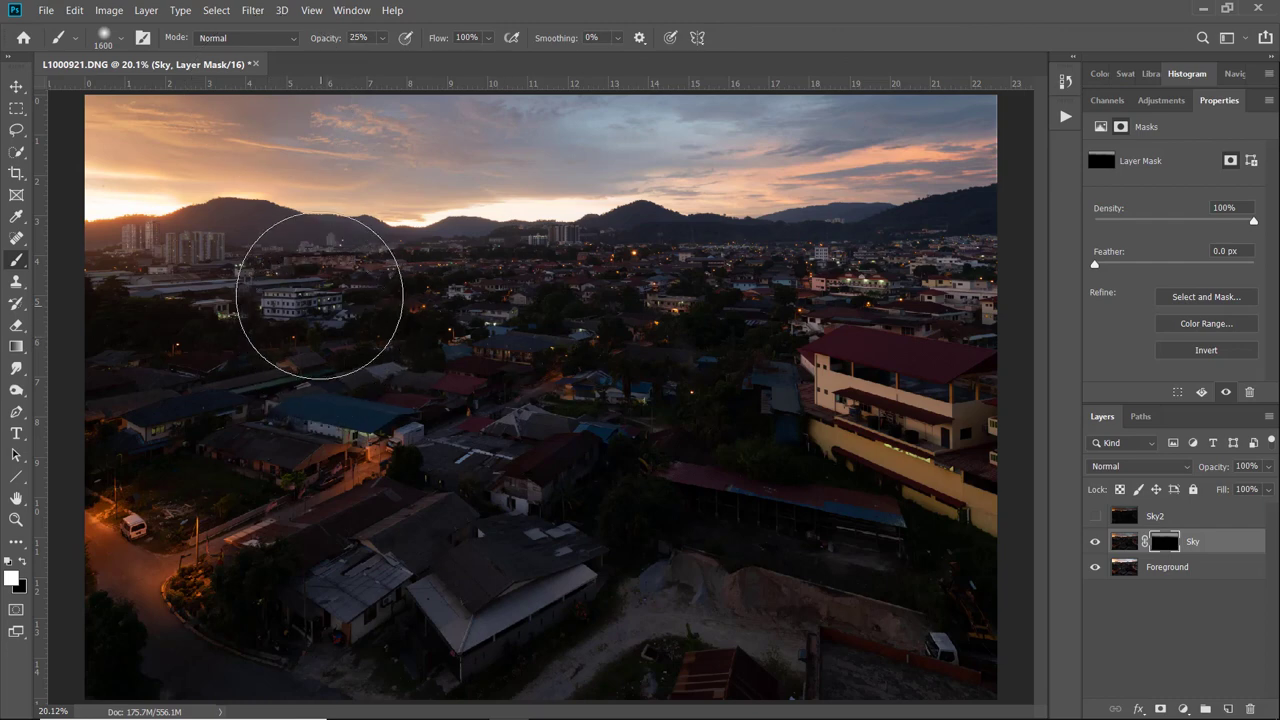
key(bracketleft)
key(bracketleft)
key(bracketleft)
key(bracketleft)
key(bracketleft)
key(bracketleft)
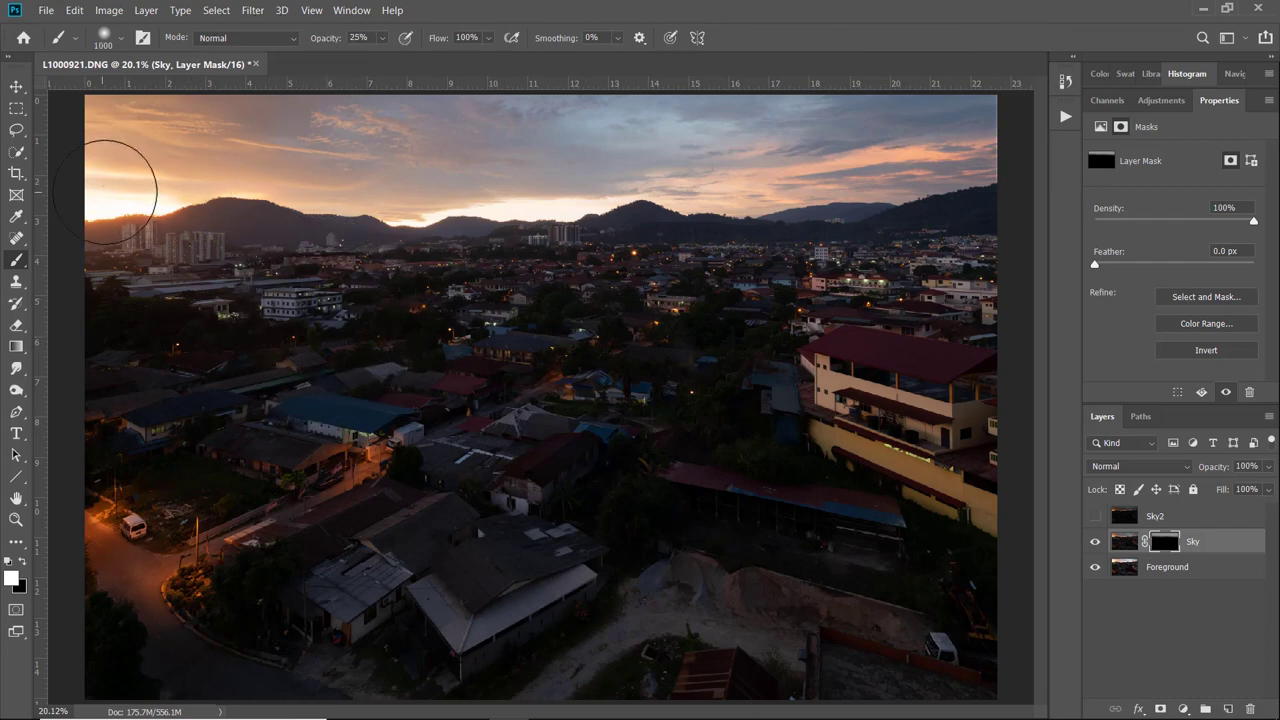
key(bracketleft)
Step: Paint white on the Sky mask across the sunset glow, upper right sky and horizon, resizing the brush to 600 and 1200
mouse_move(114, 177)
mouse_down()
mouse_move(277, 171)
mouse_move(504, 195)
mouse_move(929, 180)
mouse_move(965, 162)
mouse_move(952, 132)
mouse_up()
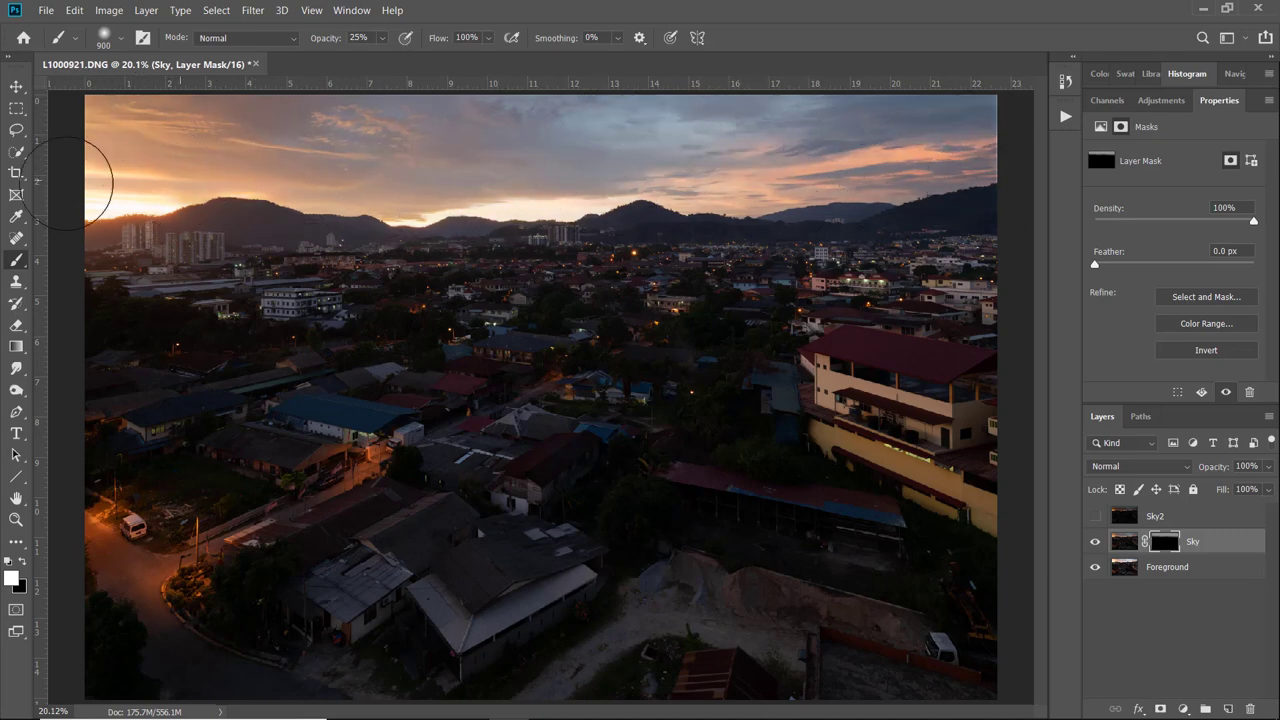
mouse_move(942, 168)
mouse_down()
mouse_move(951, 134)
mouse_move(951, 194)
mouse_move(966, 200)
mouse_move(952, 195)
mouse_up()
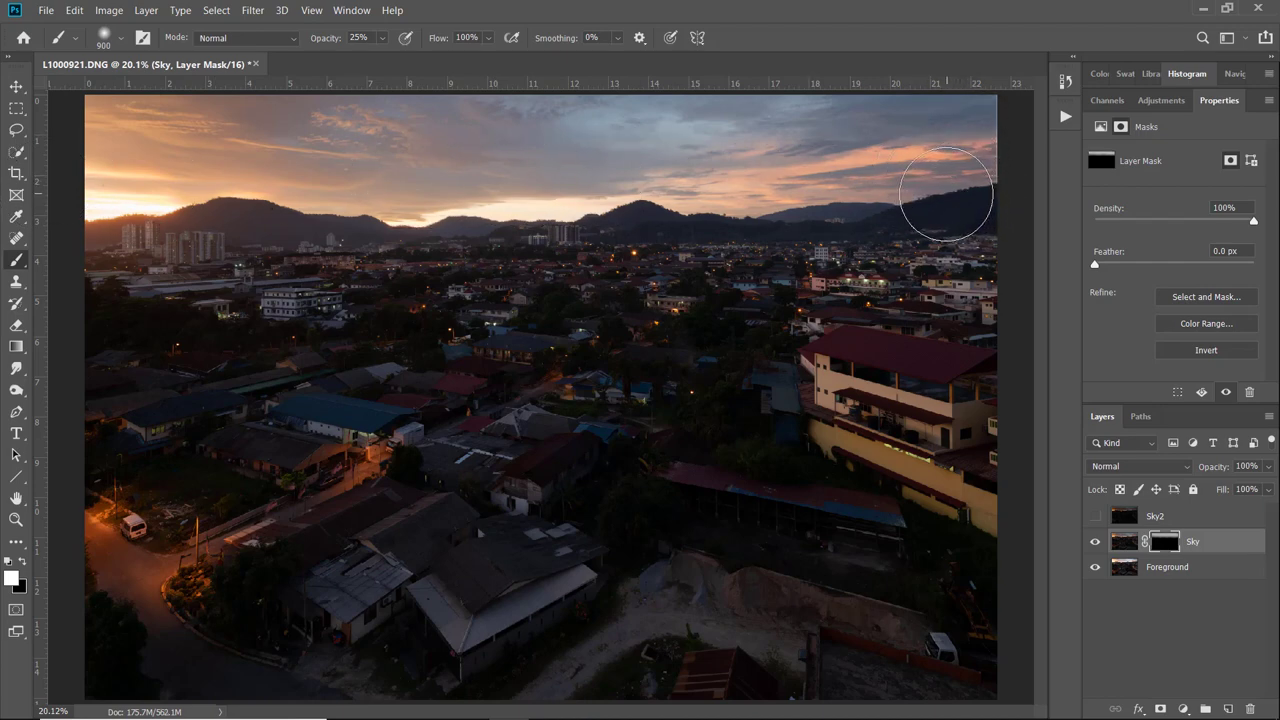
key(bracketleft)
key(bracketleft)
key(bracketleft)
mouse_move(852, 180)
mouse_down()
mouse_move(714, 194)
mouse_move(96, 193)
mouse_move(140, 192)
mouse_move(112, 196)
mouse_move(107, 181)
mouse_move(120, 126)
mouse_move(215, 109)
mouse_move(190, 129)
mouse_move(368, 129)
mouse_up()
key(bracketright)
key(bracketright)
key(bracketright)
key(bracketright)
key(bracketright)
key(bracketright)
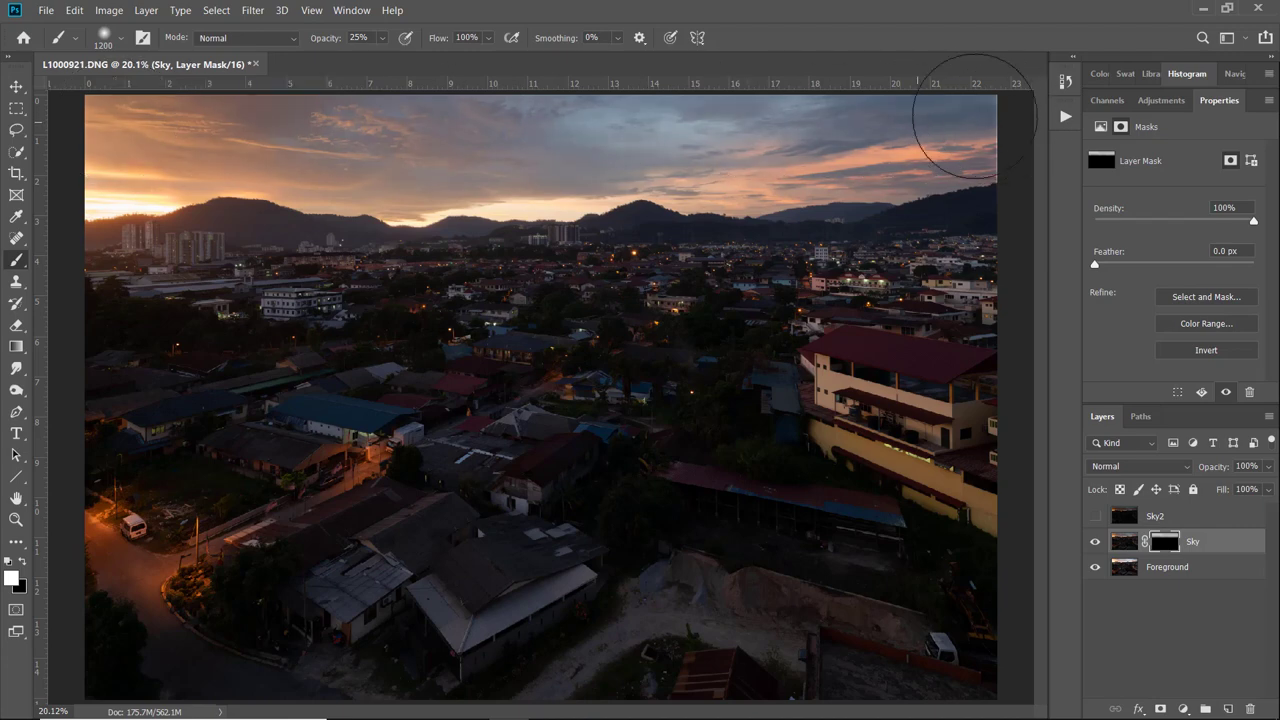
mouse_move(203, 83)
mouse_down()
mouse_move(179, 98)
mouse_move(505, 105)
mouse_move(584, 90)
mouse_move(580, 72)
mouse_up()
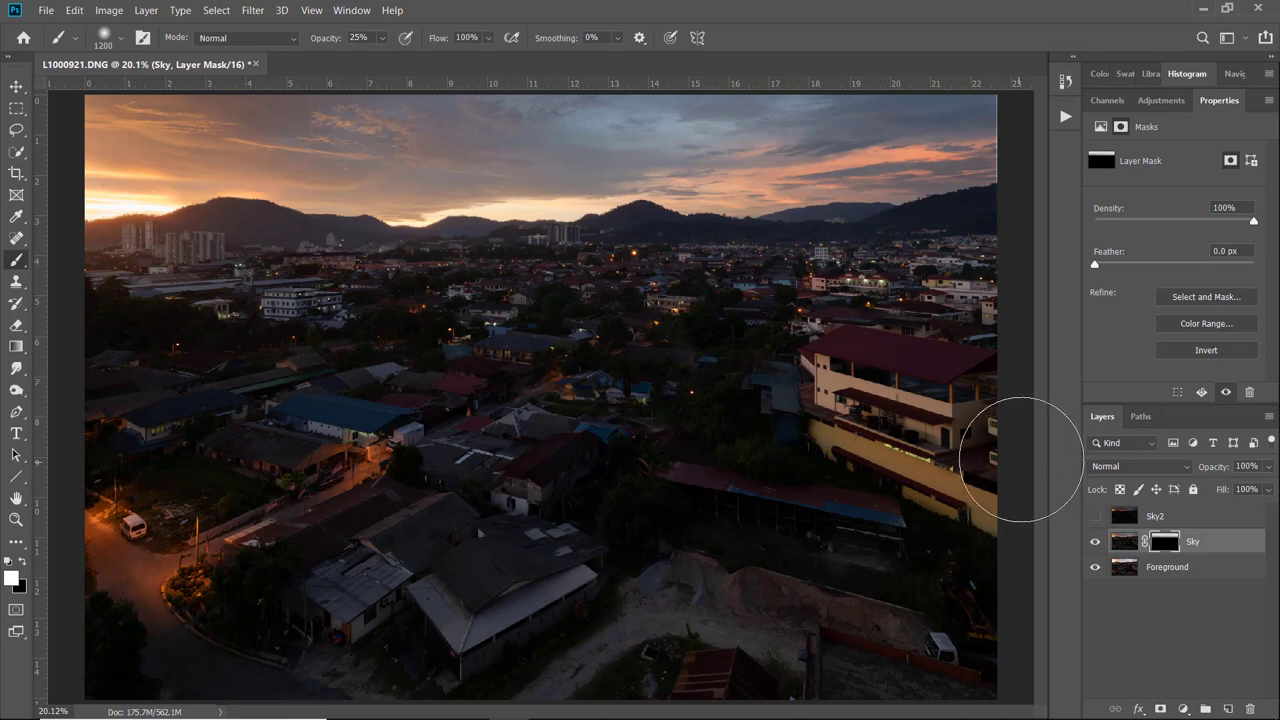
key(alt)
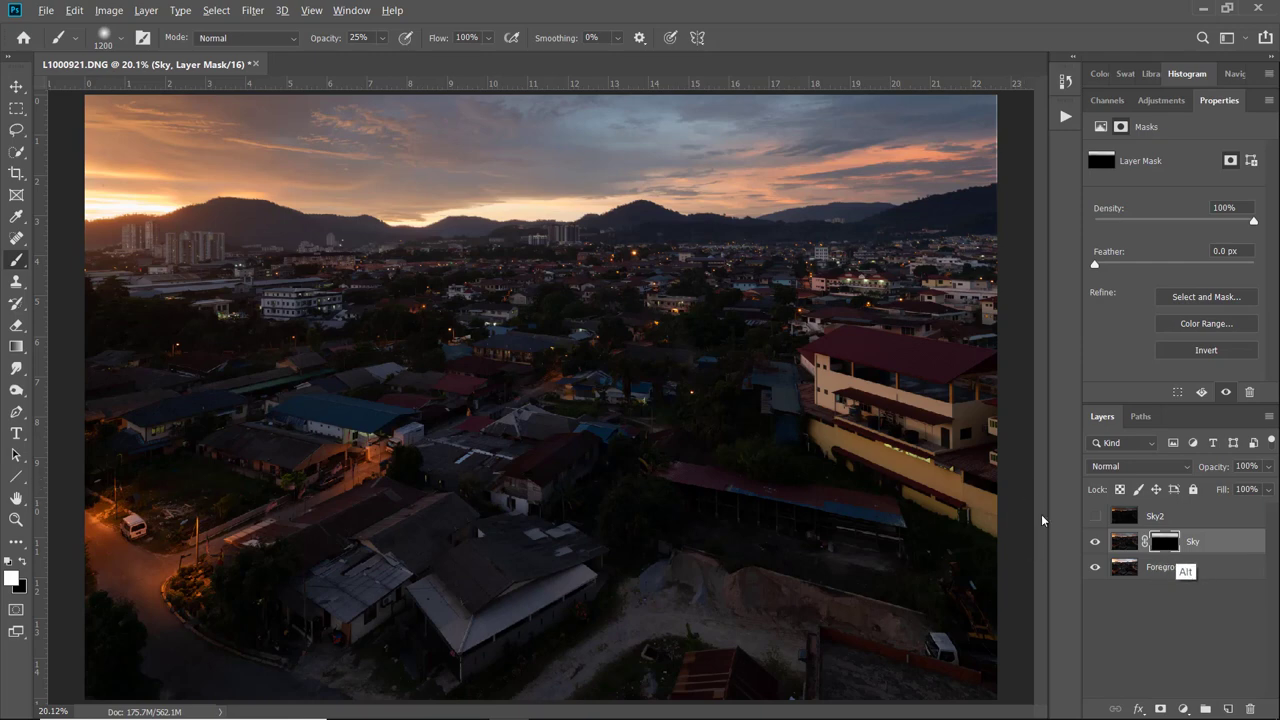
alt+click(1165, 541)
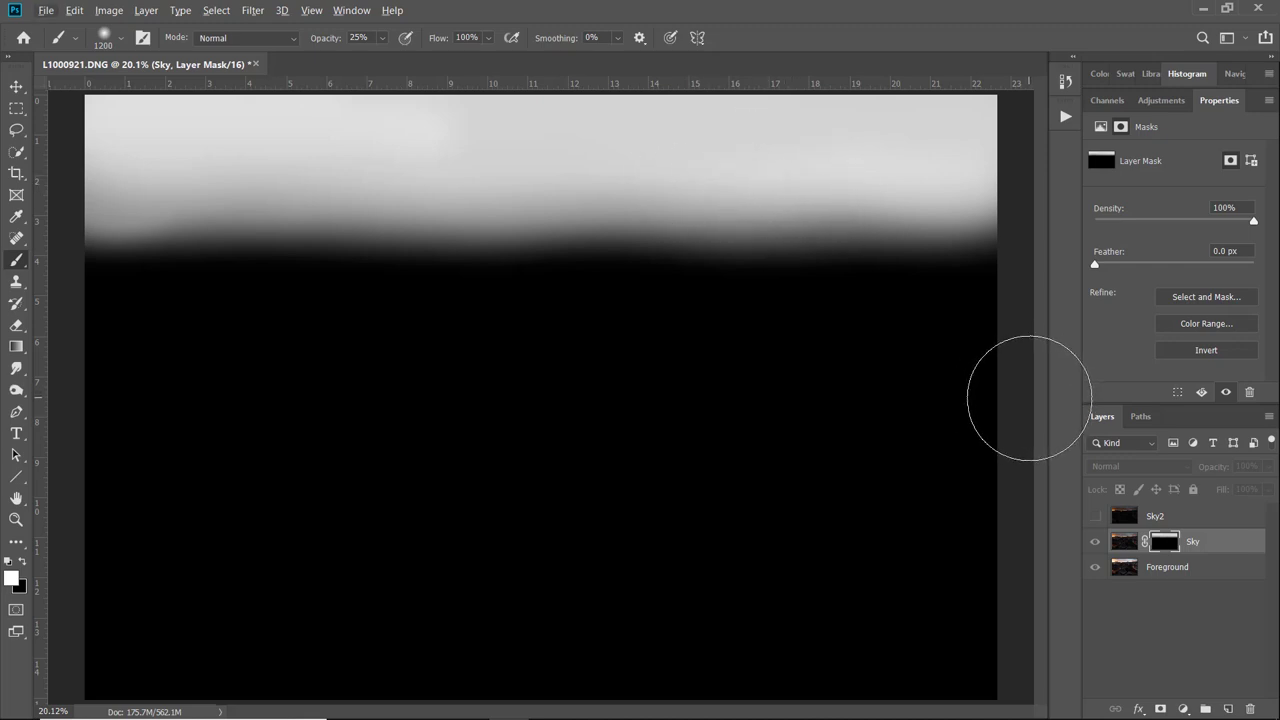
key(alt)
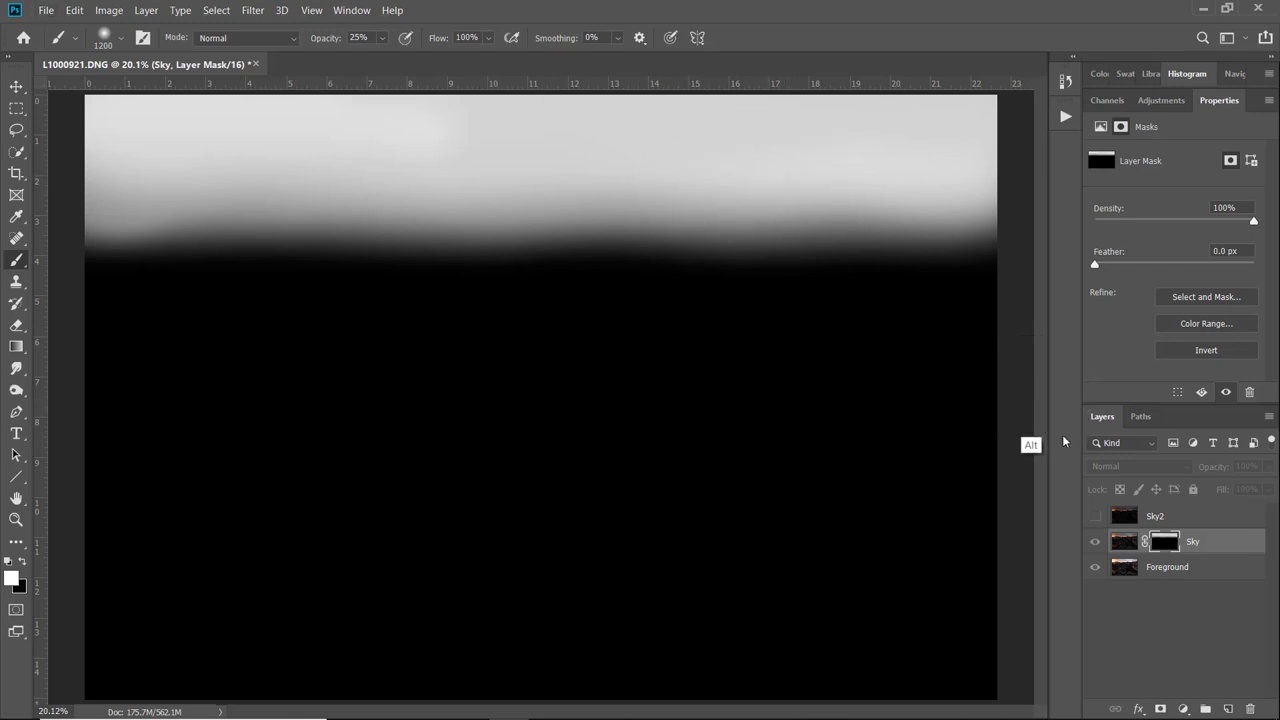
mouse_move(1160, 540)
mouse_down()
mouse_move(1157, 507)
mouse_move(1164, 541)
mouse_up()
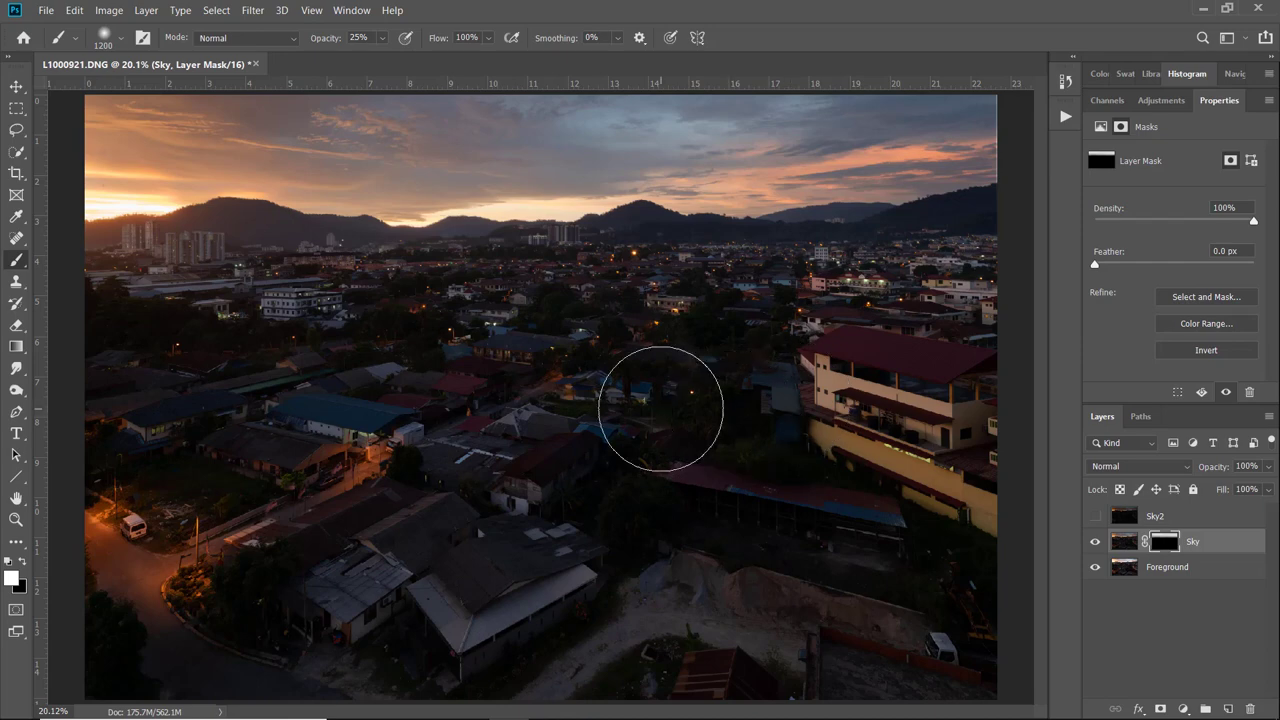
Step: Fill the Sky layer mask with black to discard the painted blend, then select the Gradient Tool
click(21, 562)
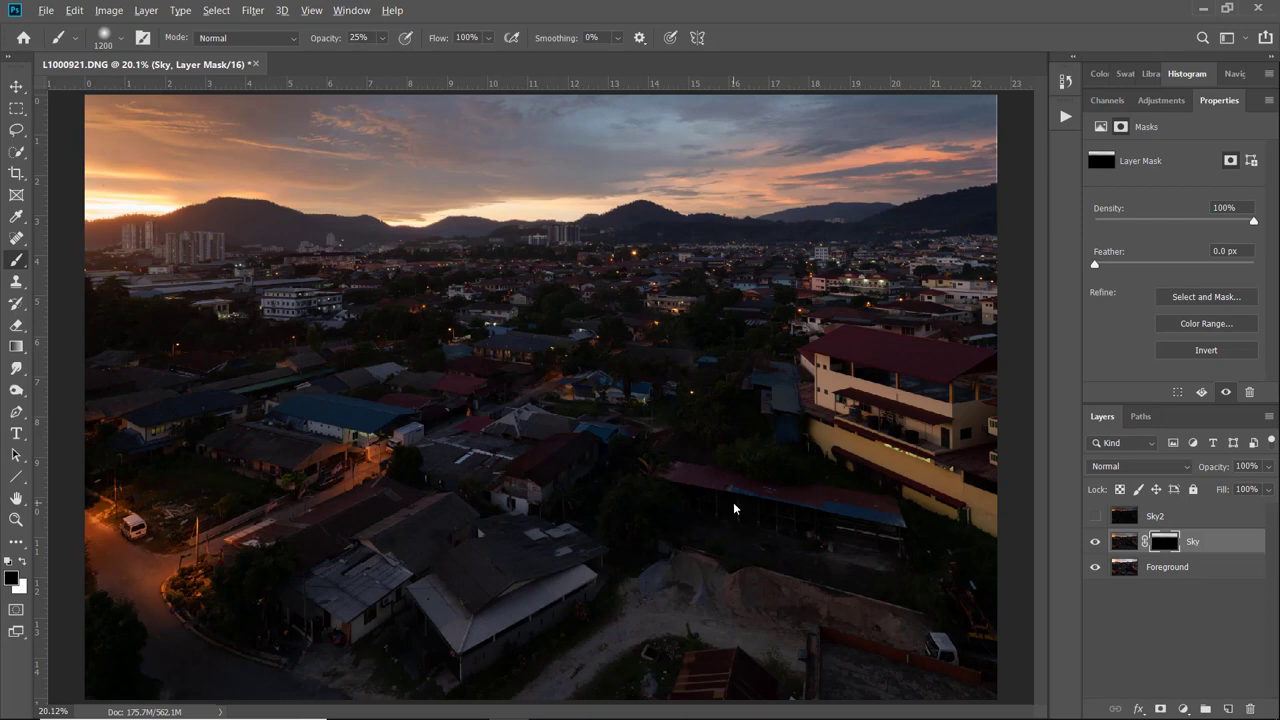
key(alt+Delete)
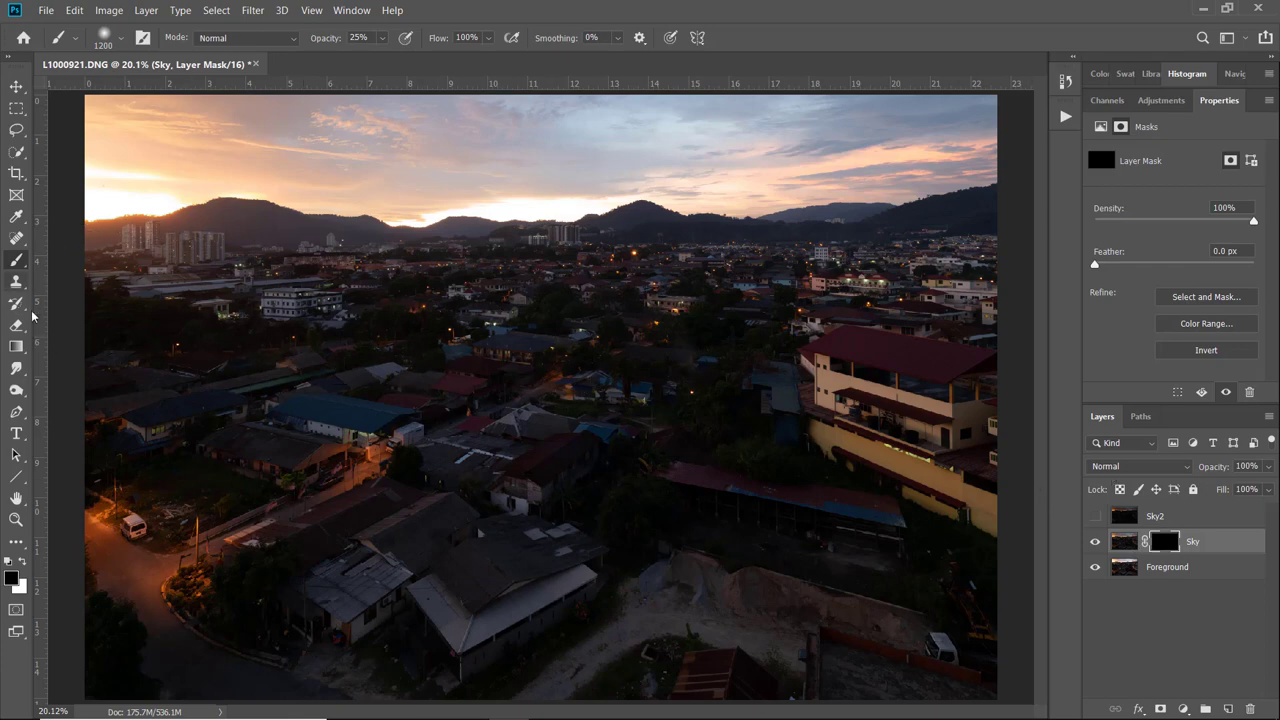
click(16, 347)
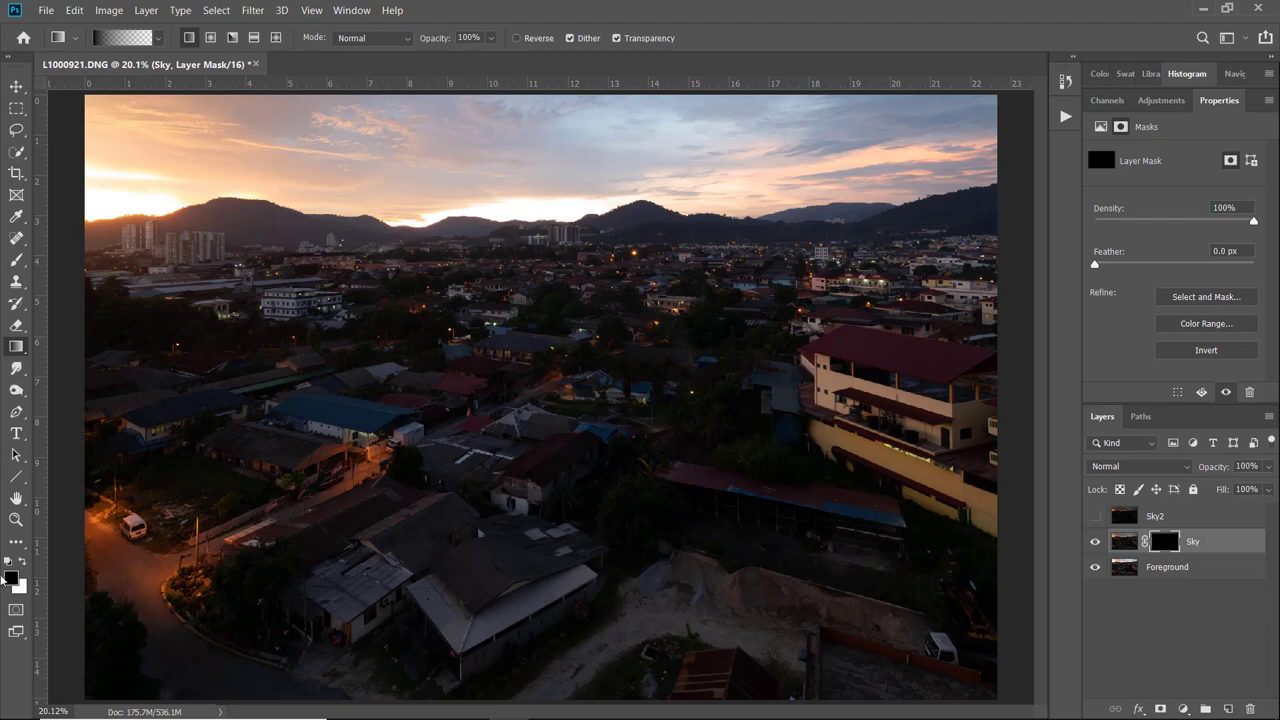
Step: Draw a vertical white-to-black gradient on the Sky mask from the sky down to the ridge
click(22, 561)
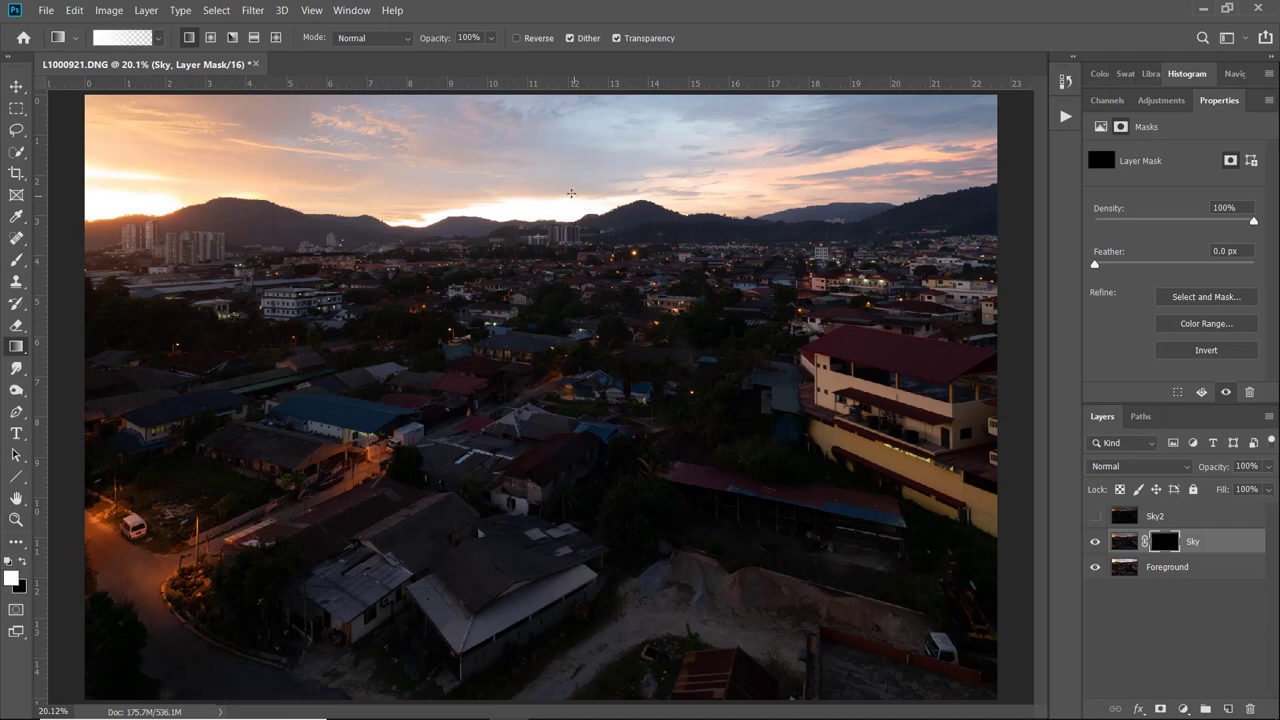
key(shift)
drag(565, 164, 565, 280)
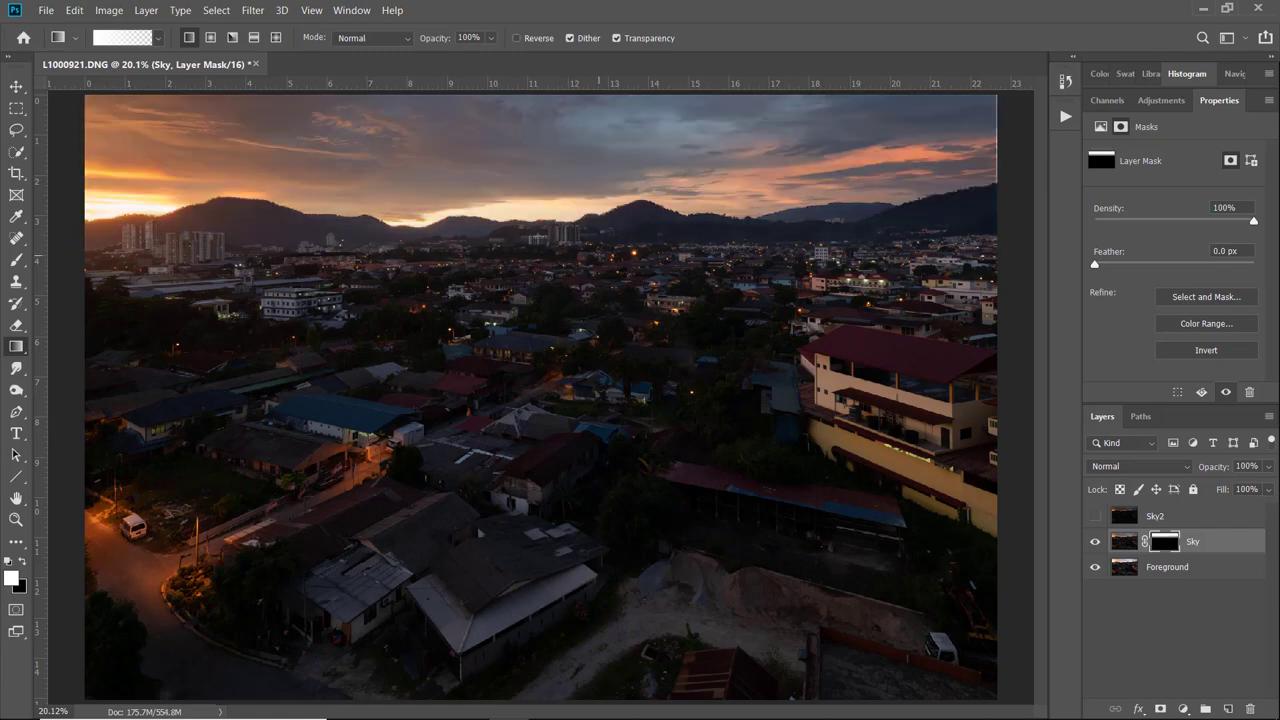
Step: Compare the composite with and without the Sky layer, and inspect the mask on its own
click(1086, 542)
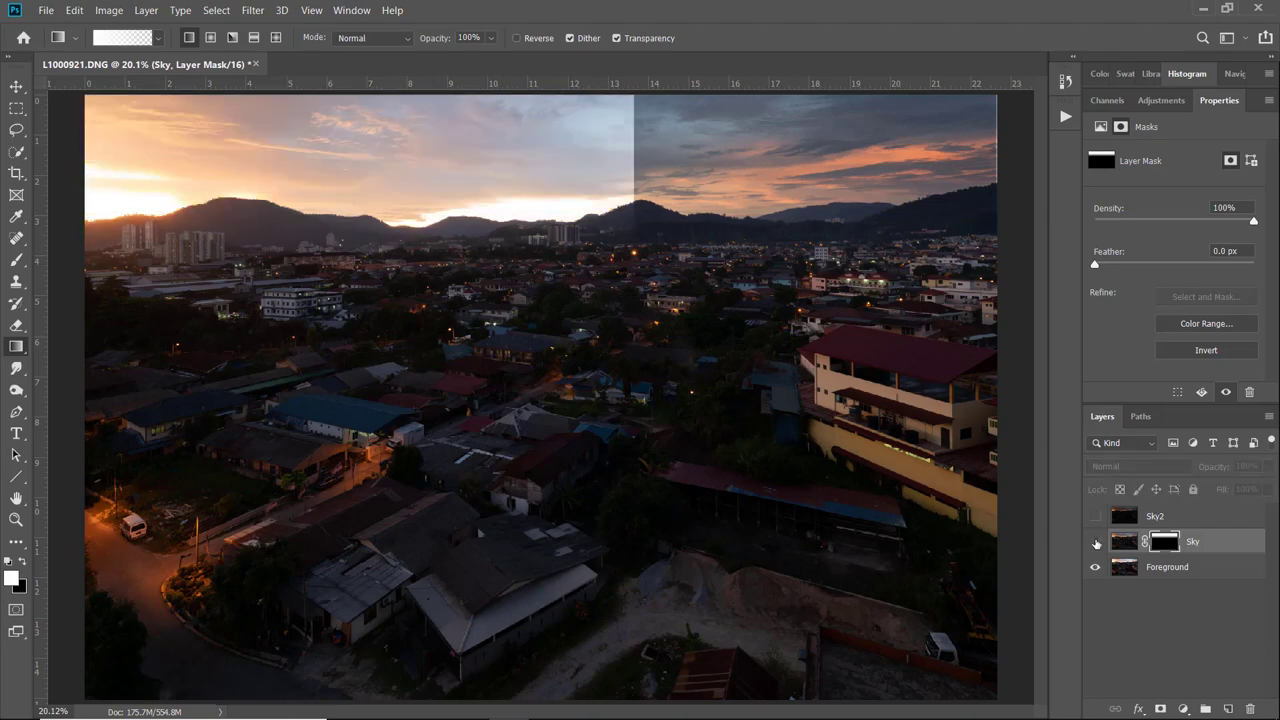
click(1088, 548)
click(1088, 550)
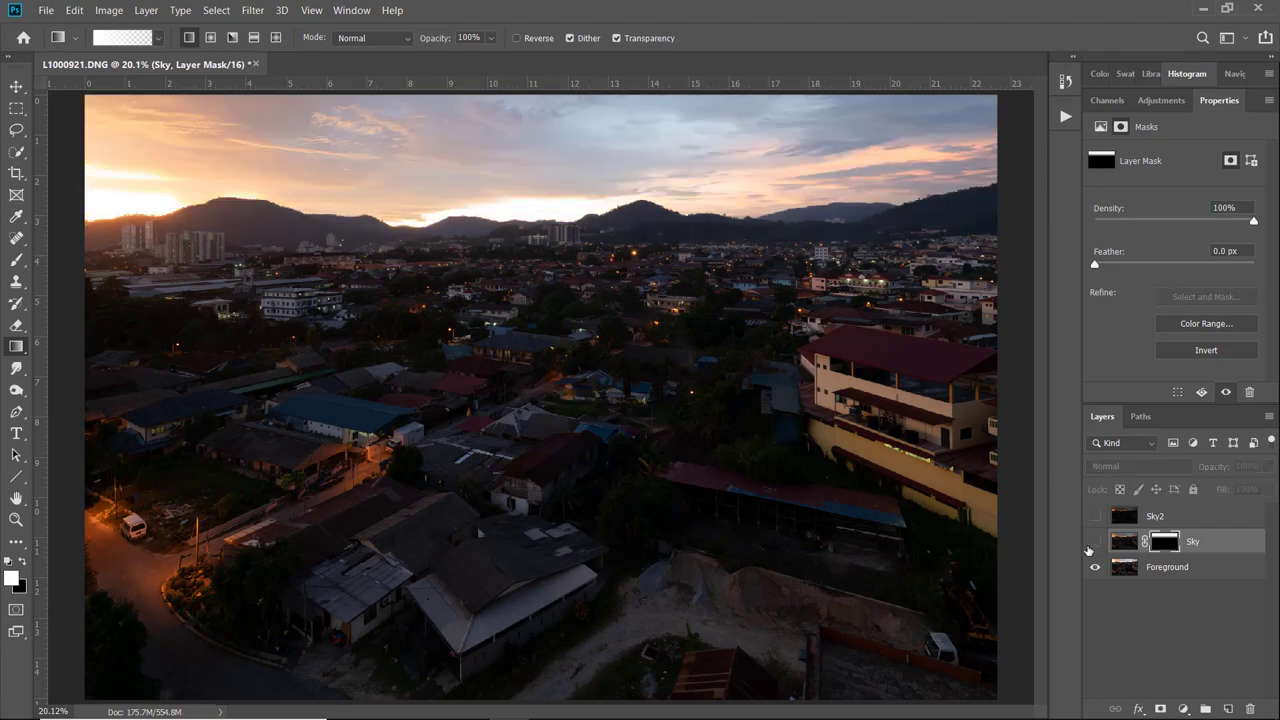
click(1087, 549)
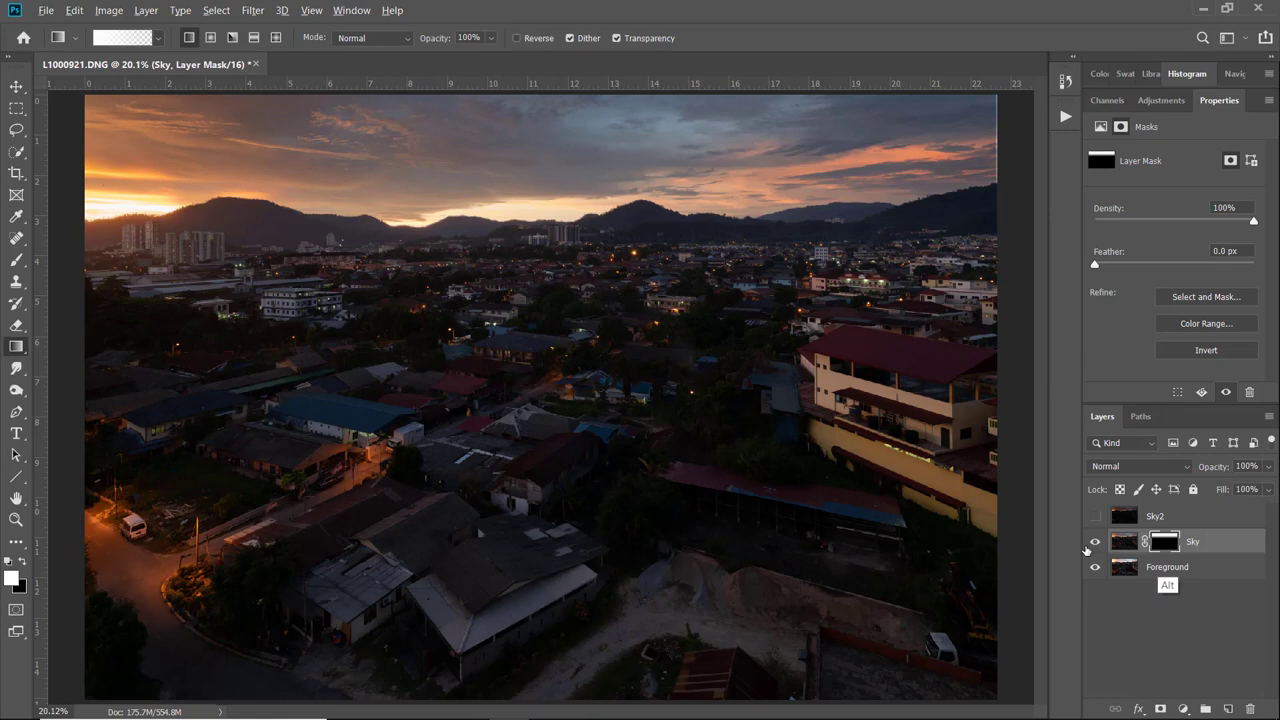
alt+click(1164, 549)
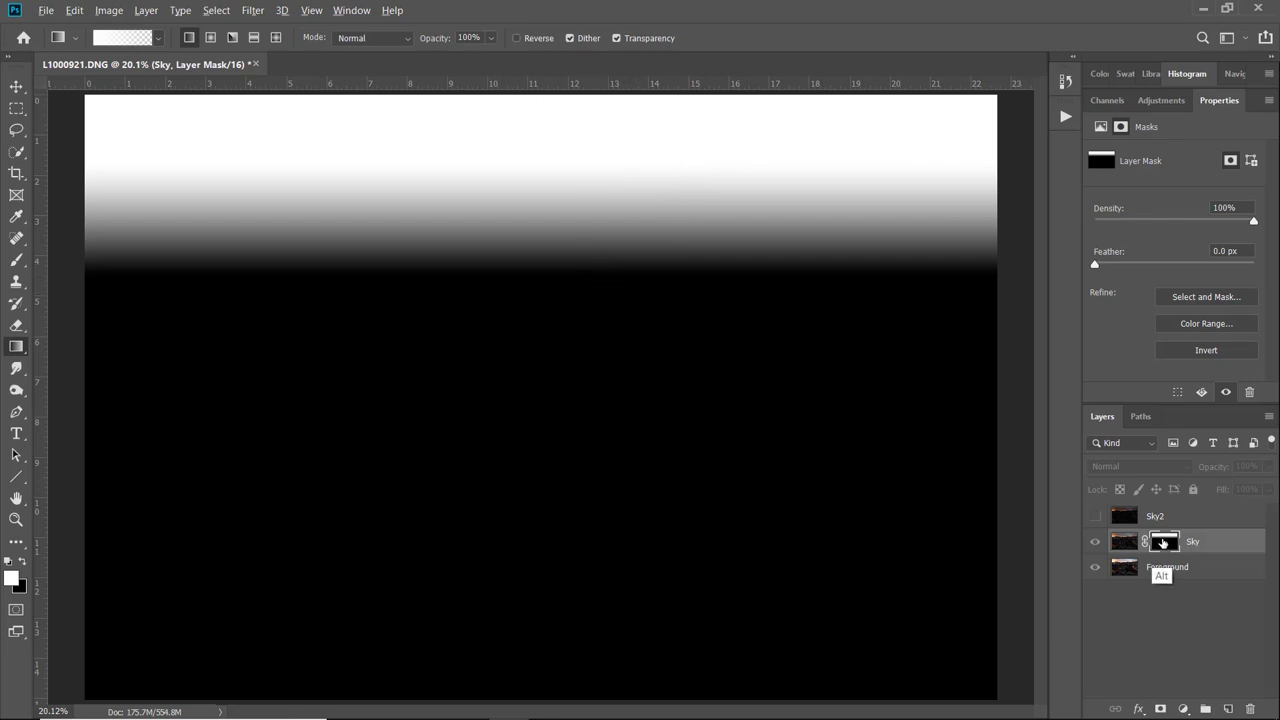
alt+click(1163, 541)
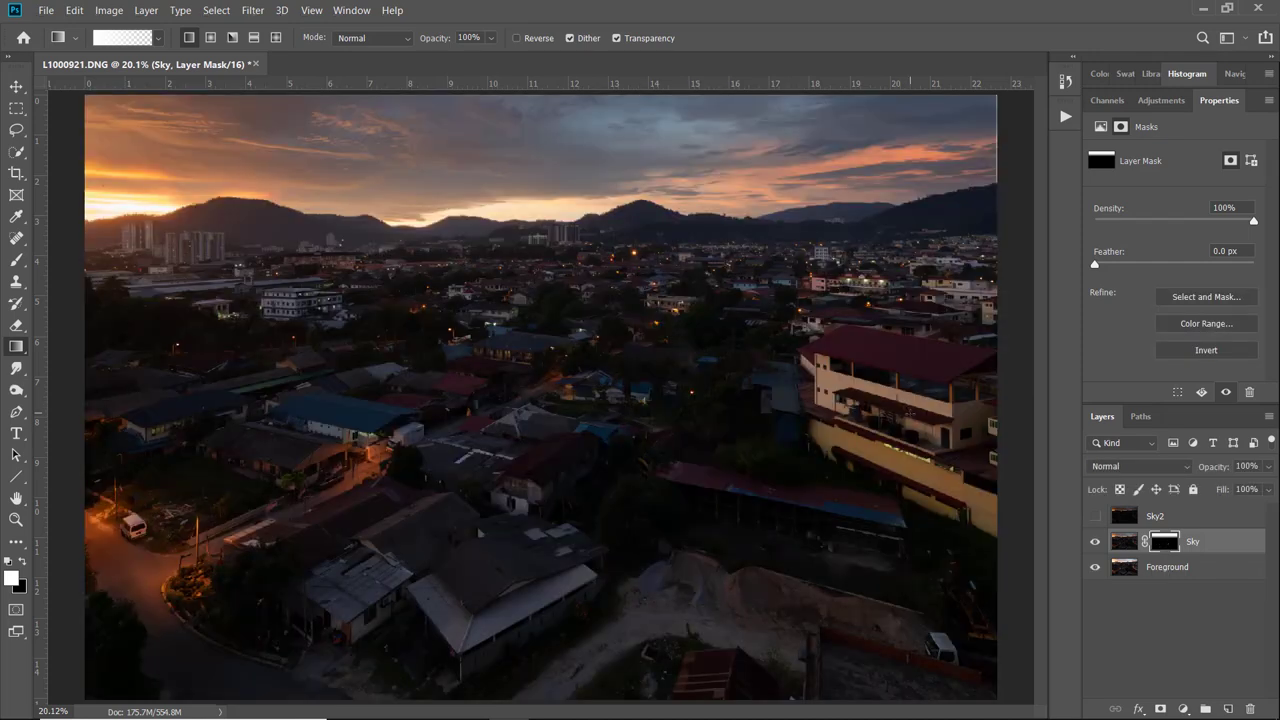
Step: Make Sky2 visible with a black hide-all layer mask, and select the Brush tool
click(1090, 524)
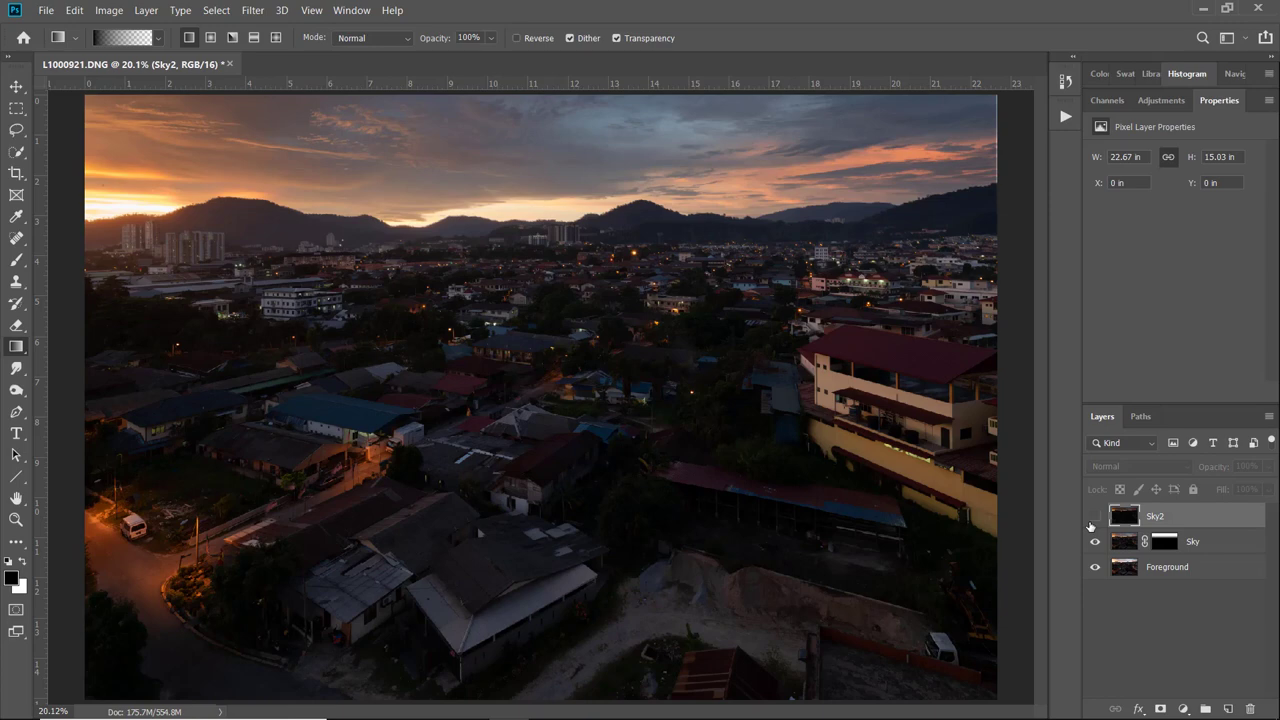
click(1096, 518)
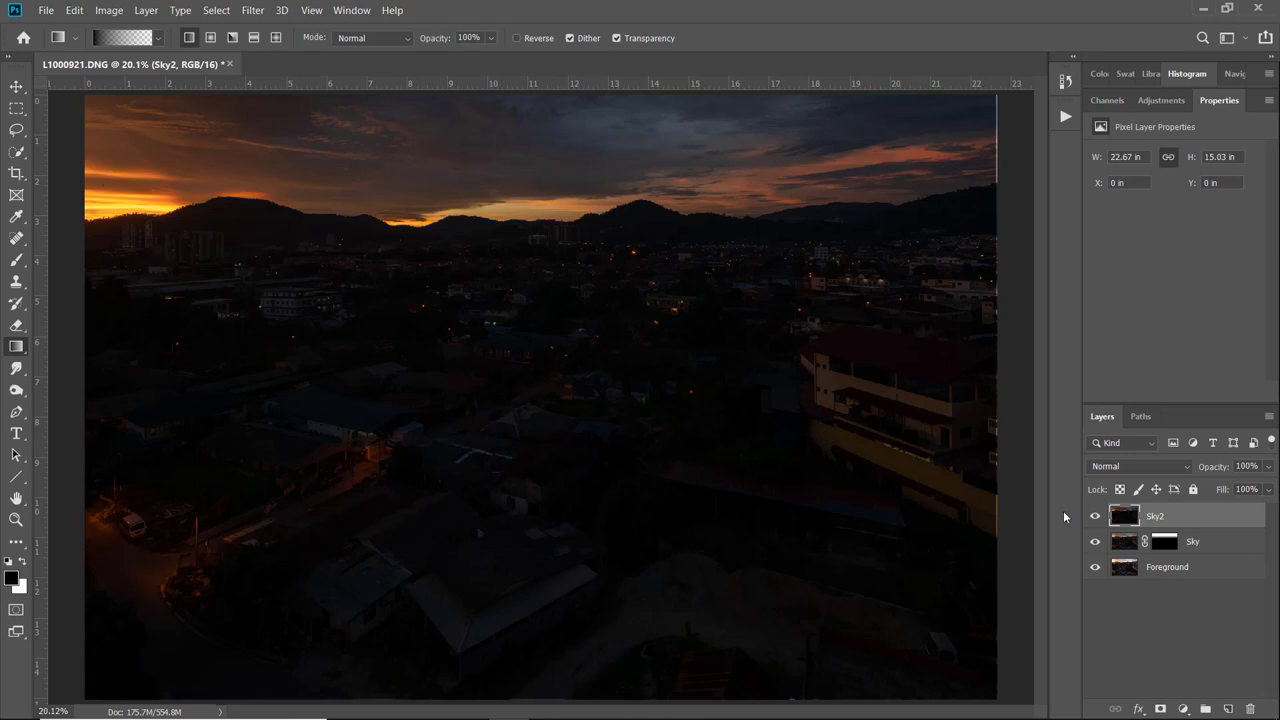
alt+click(1160, 708)
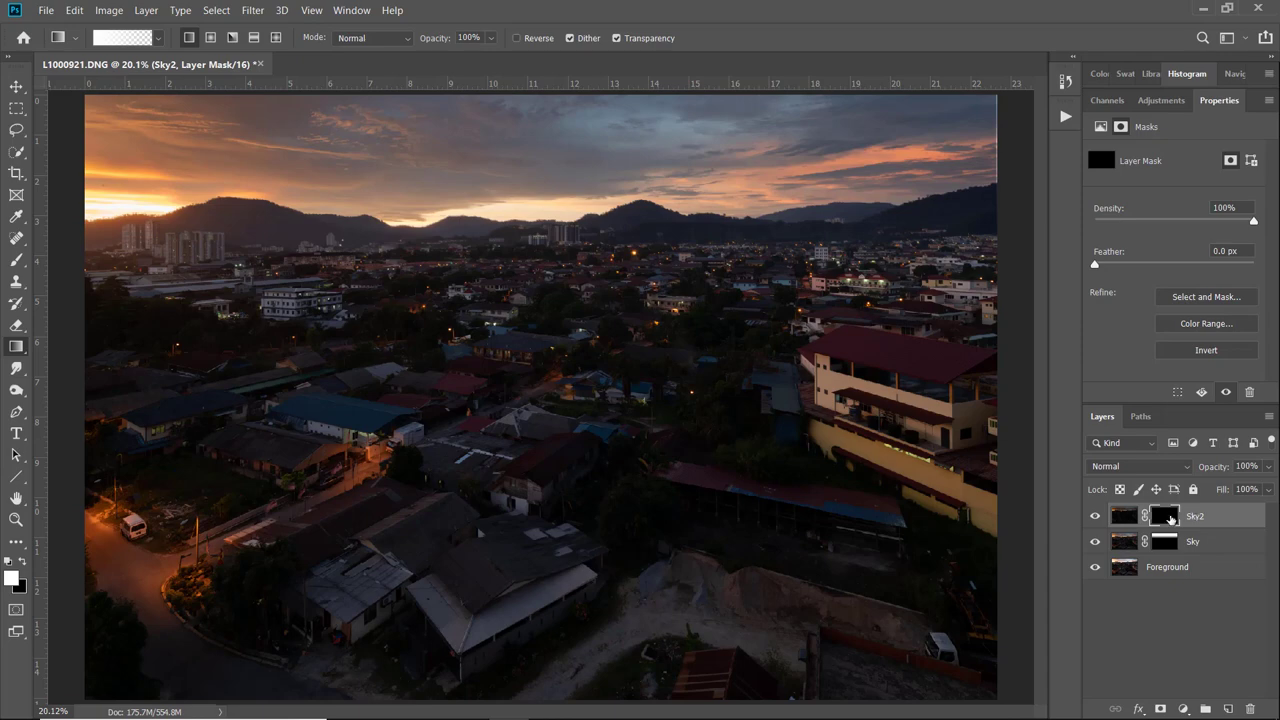
click(16, 260)
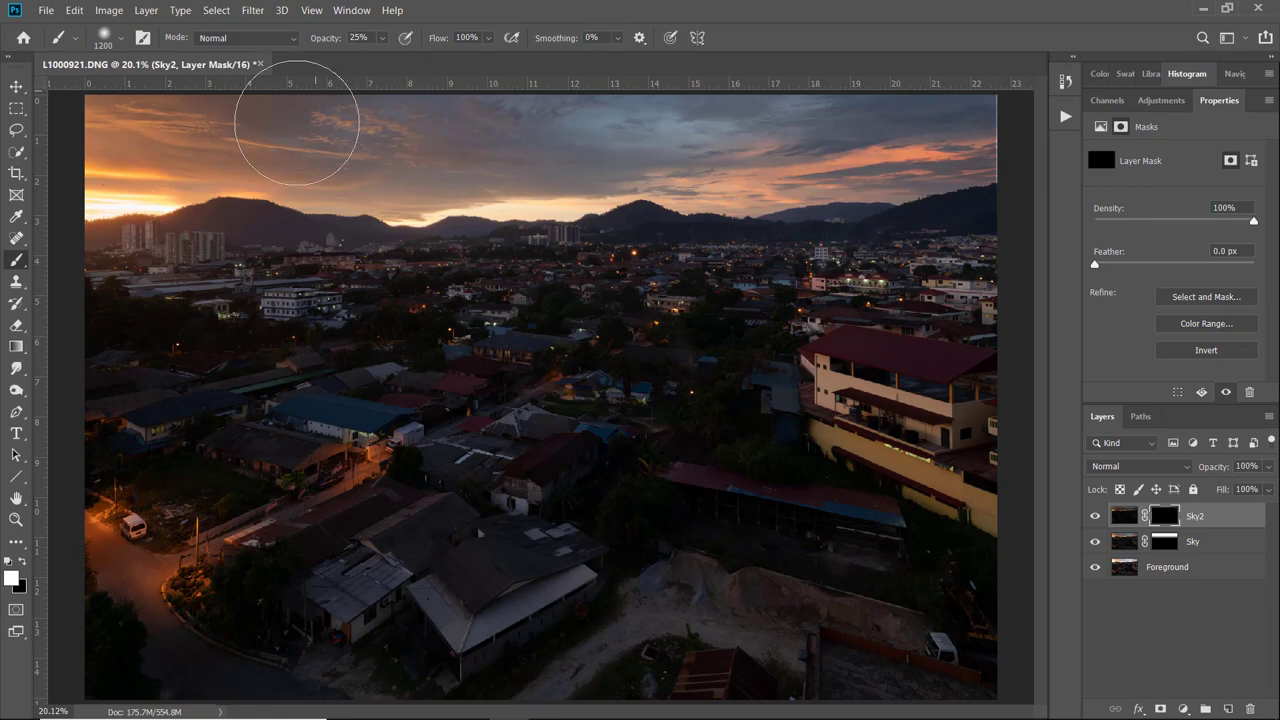
Step: Set brush opacity to 15%, zoom to 50% on the sunset and mountain, and size the brush to 700
key(1)
key(5)
key(ctrl+plus)
key(ctrl+plus)
key(ctrl+plus)
drag(167, 218, 643, 464)
key(ctrl+r)
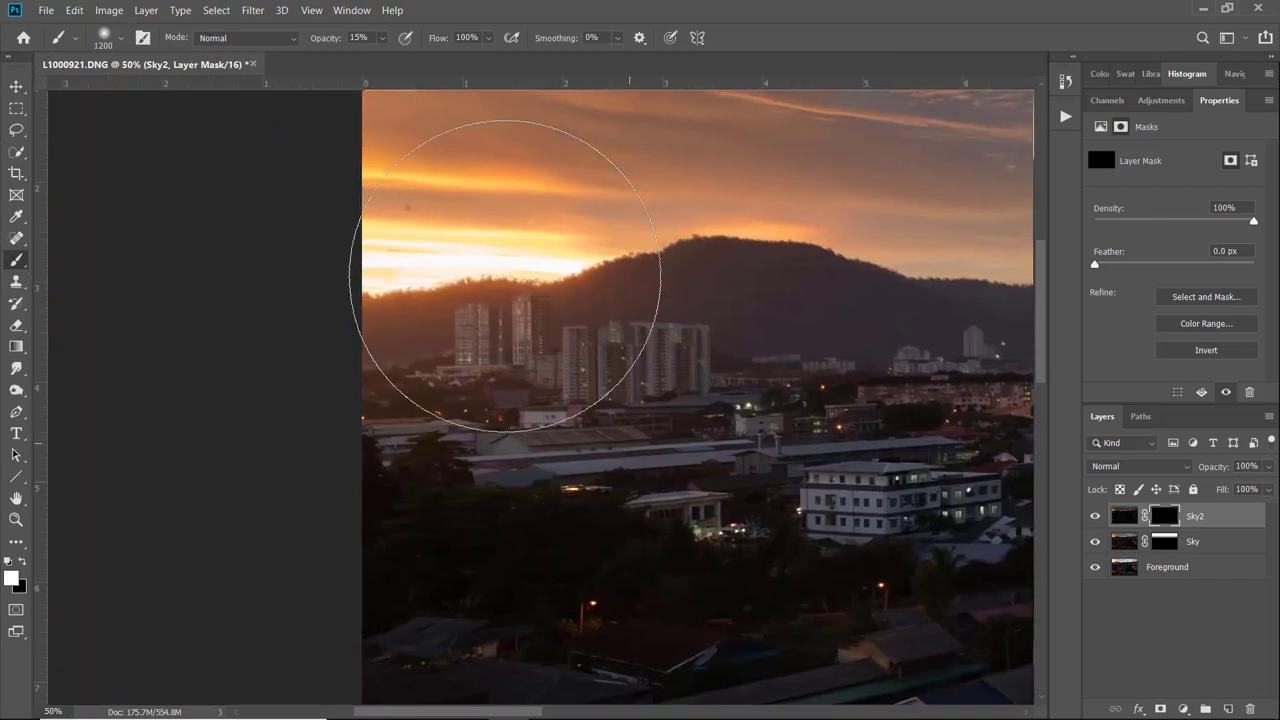
key(bracketleft)
key(bracketleft)
key(bracketleft)
key(bracketleft)
key(bracketleft)
key(bracketleft)
key(bracketleft)
key(bracketleft)
key(bracketleft)
key(bracketleft)
key(bracketleft)
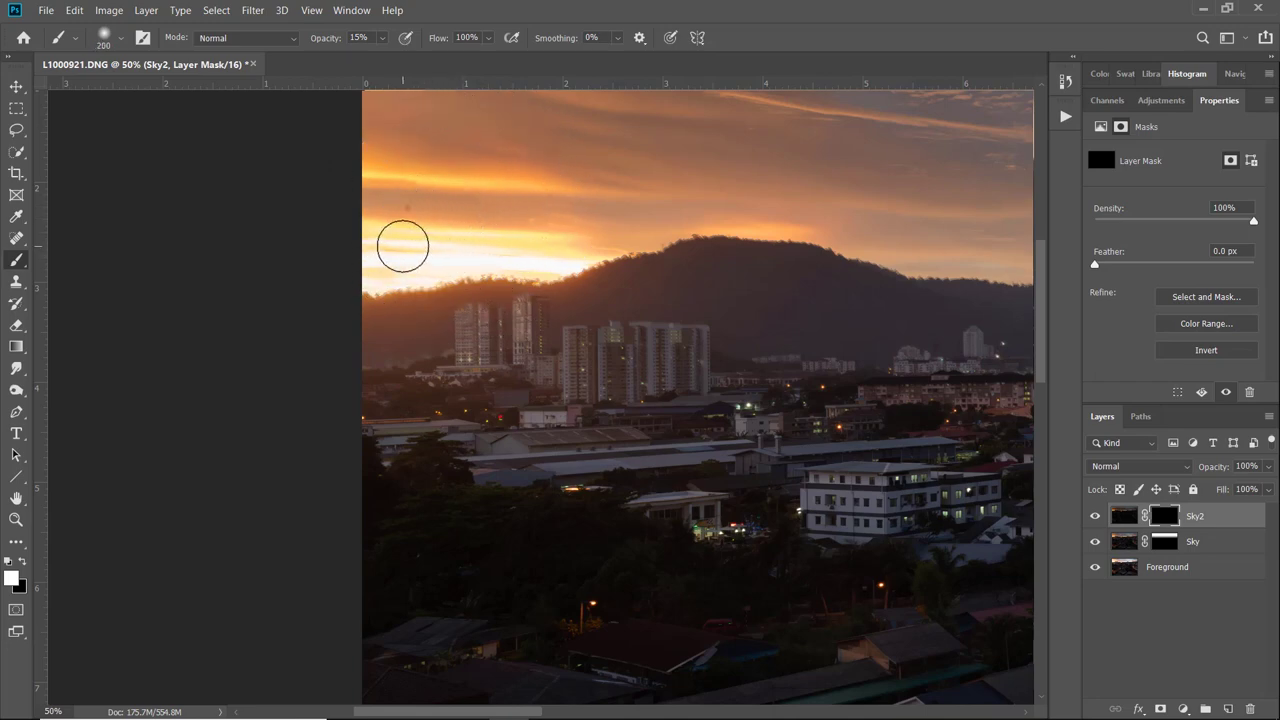
key(bracketright)
key(bracketright)
key(bracketright)
key(bracketright)
key(bracketright)
key(bracketright)
key(bracketright)
key(bracketleft)
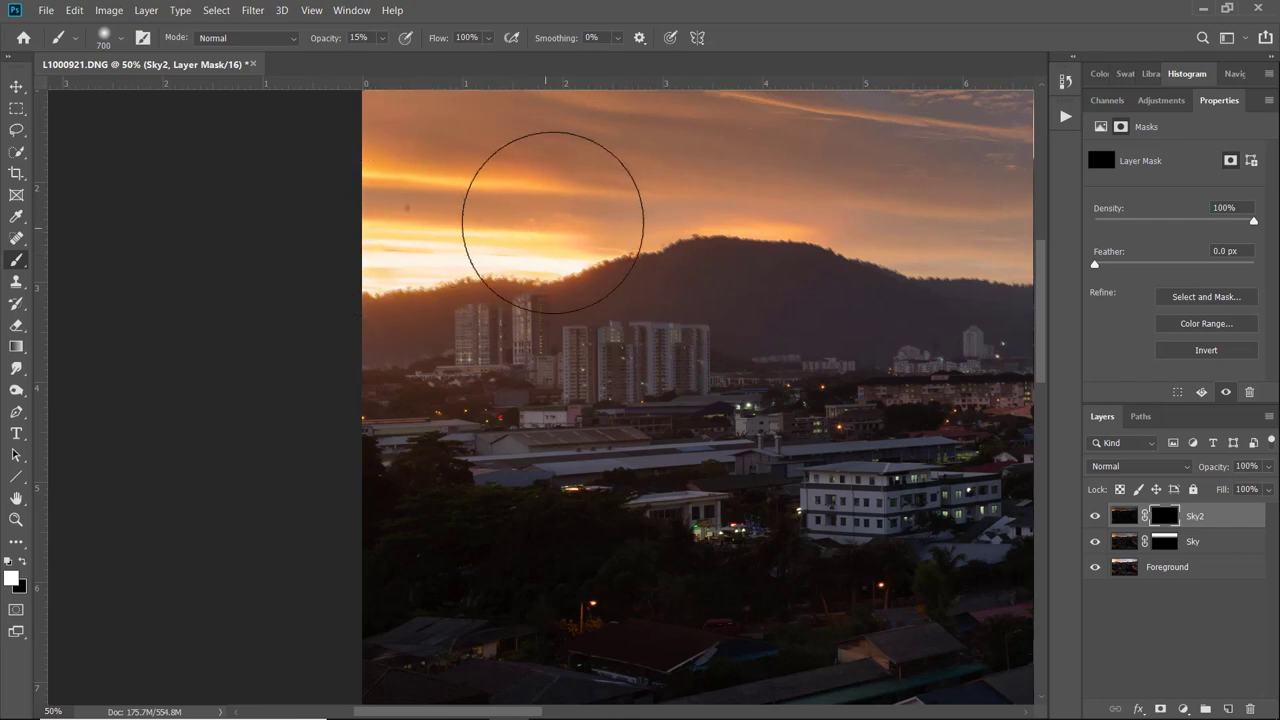
Step: Zoom out to 33.3% over the right skyline and resize the brush to 300, then view the whole photo
key(ctrl)
key(ctrl+minus)
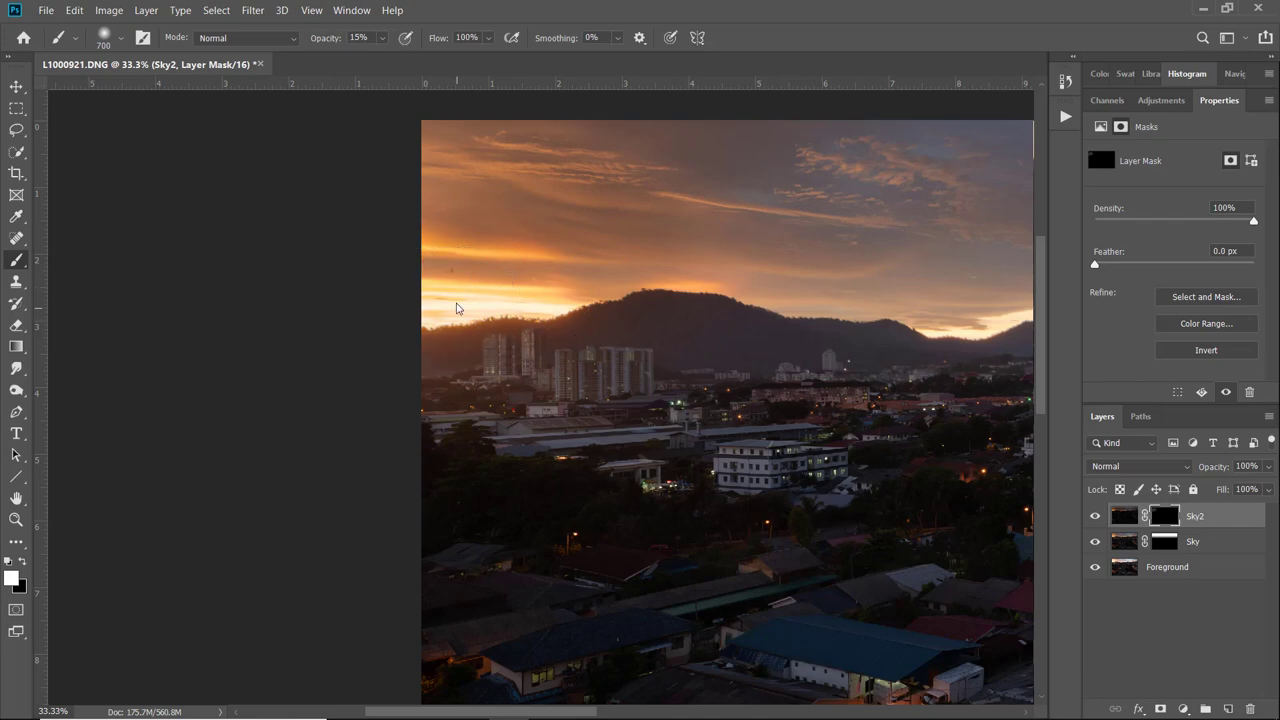
key(bracketleft)
key(bracketleft)
key(bracketleft)
key(bracketleft)
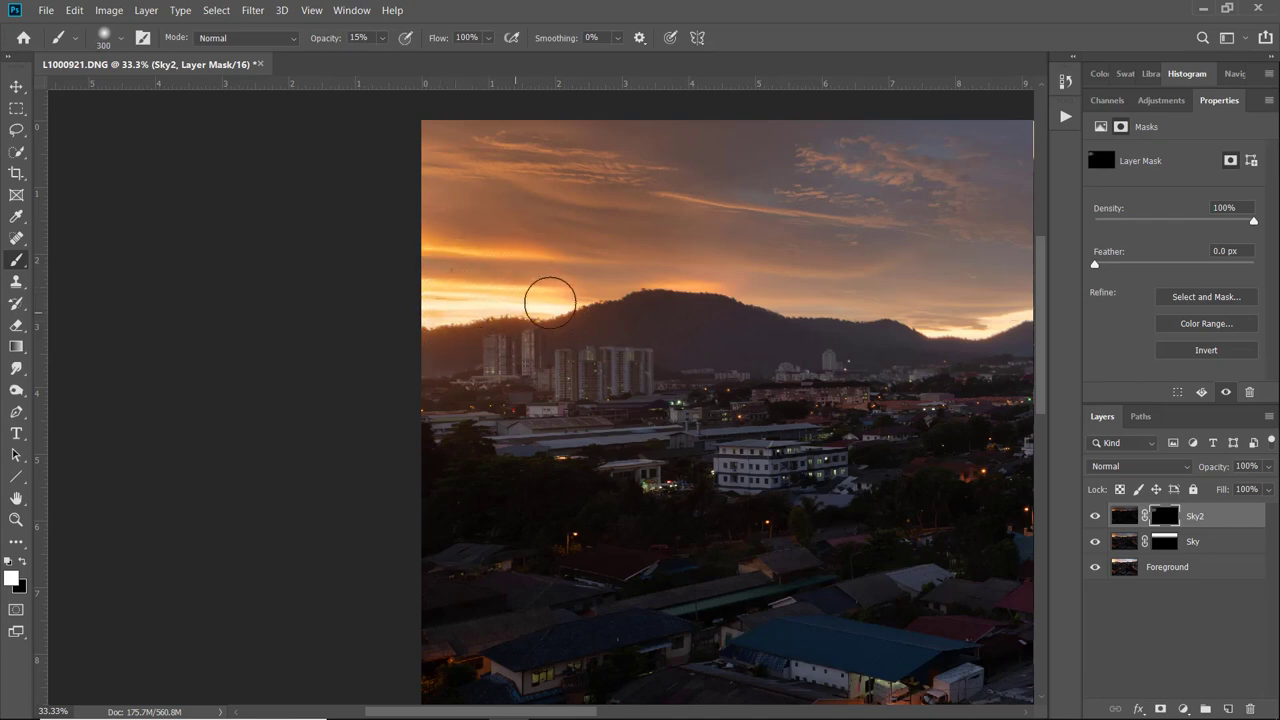
key(bracketleft)
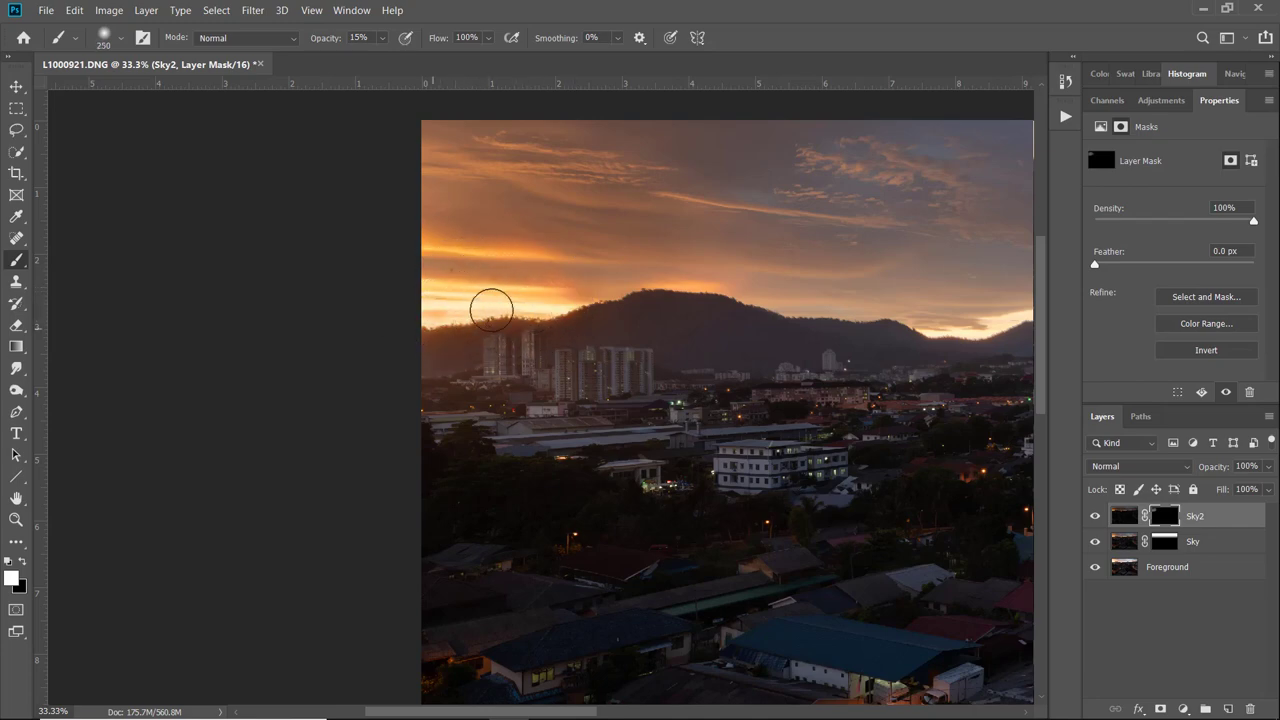
key(bracketright)
key(bracketright)
key(bracketright)
key(bracketright)
key(bracketright)
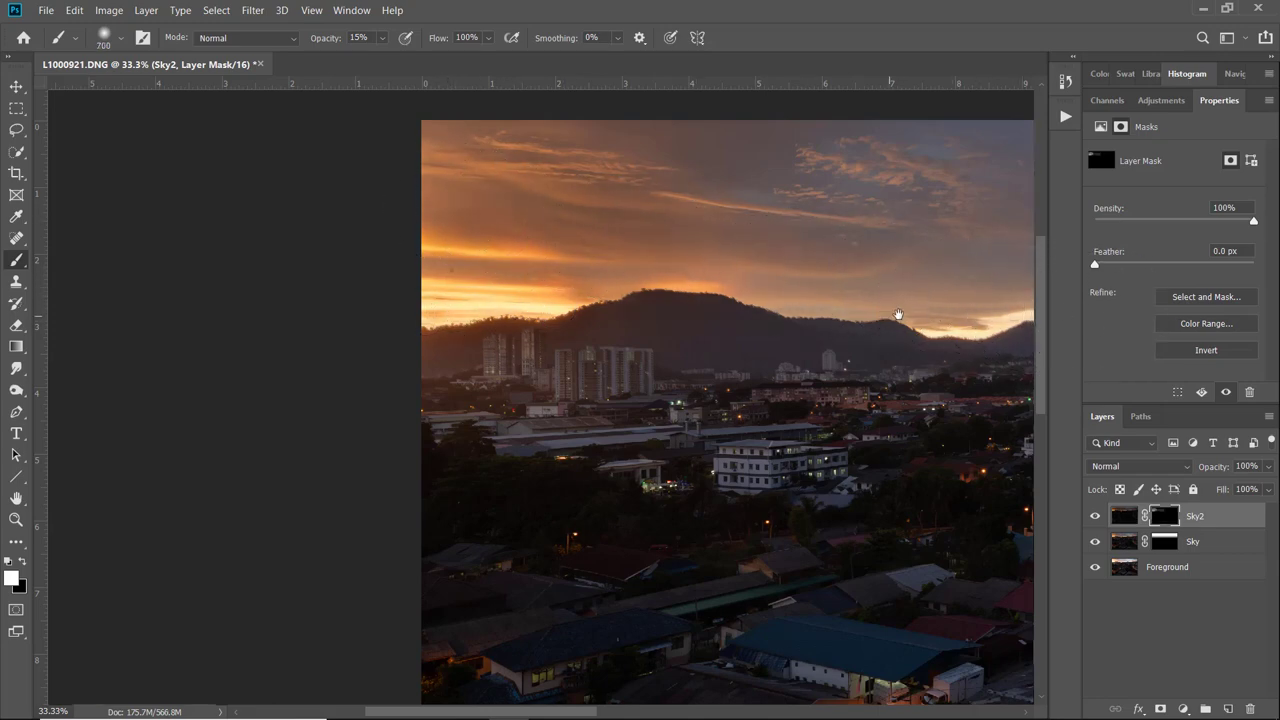
drag(894, 320, 666, 346)
key(bracketleft)
key(bracketleft)
key(bracketleft)
key(bracketleft)
key(bracketleft)
key(bracketleft)
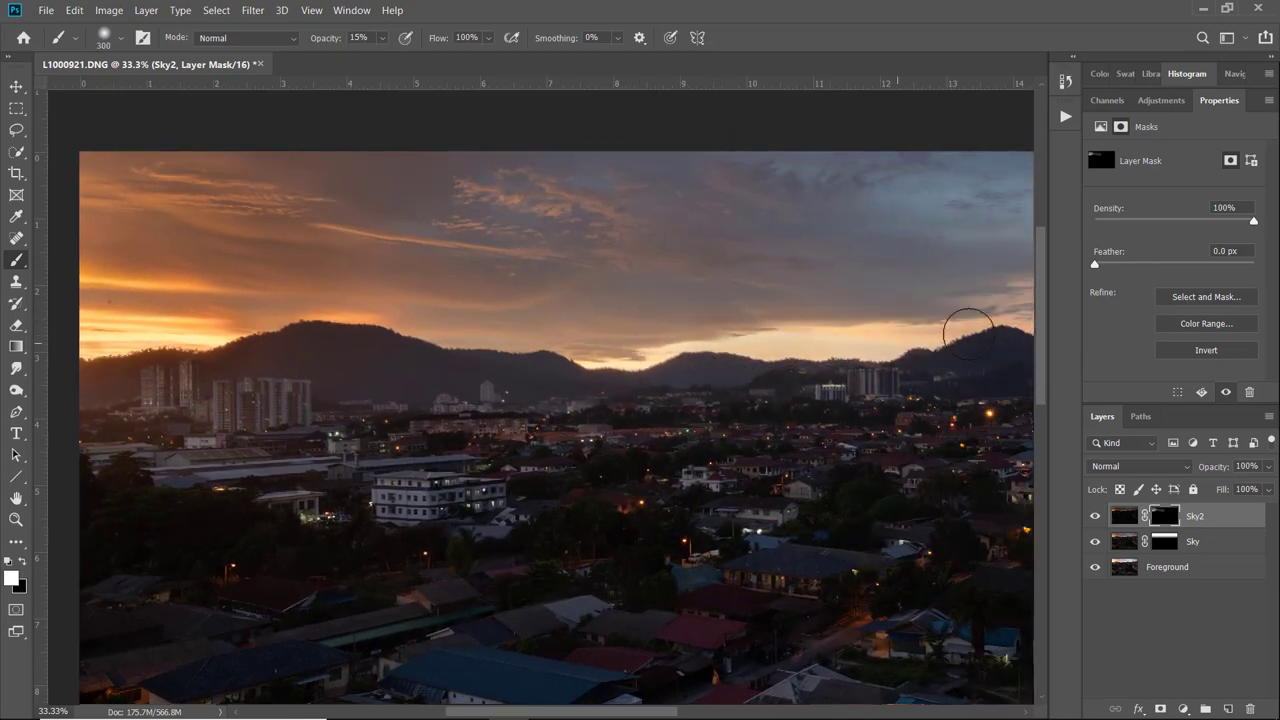
key(ctrl+minus)
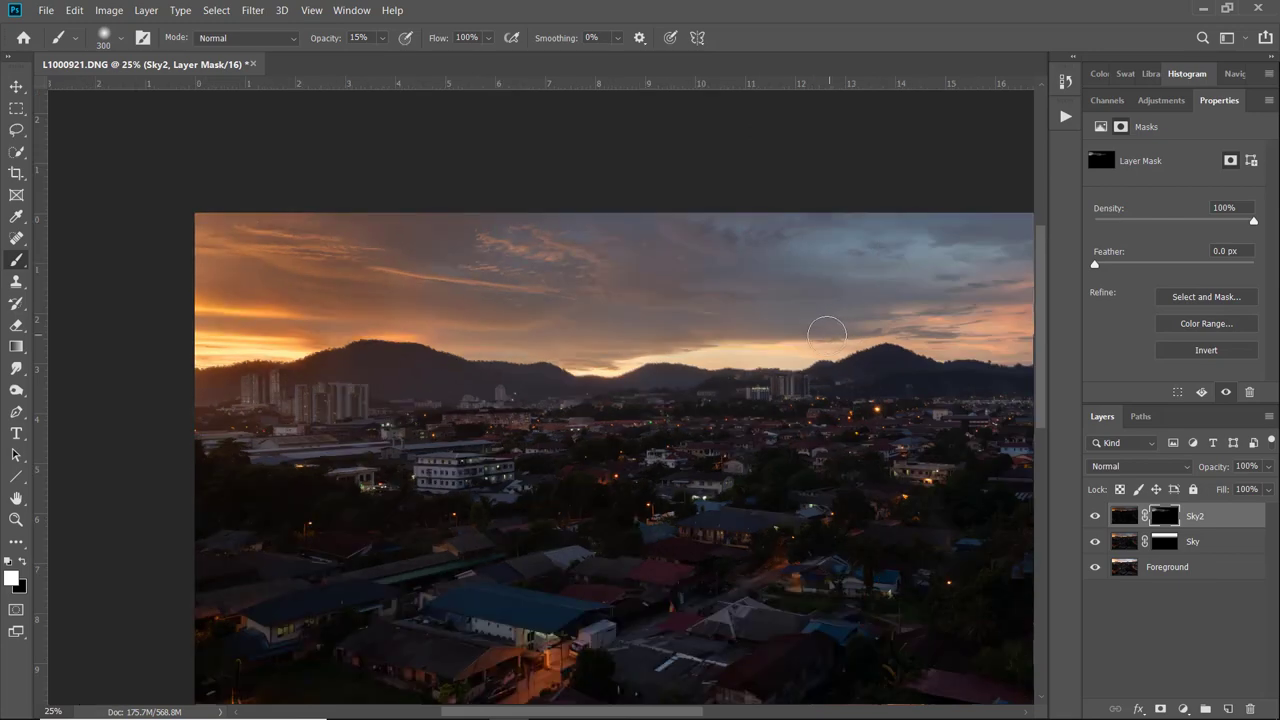
key(ctrl+minus)
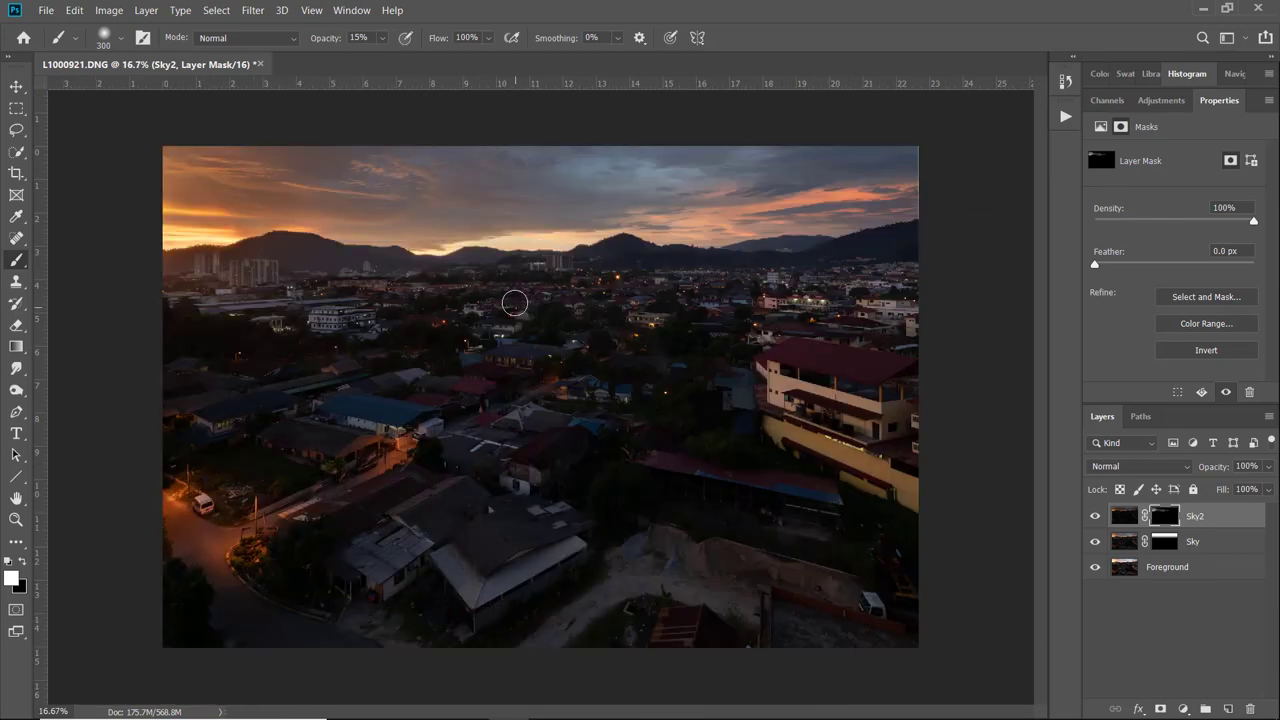
key(ctrl+plus)
key(ctrl+minus)
Step: Toggle Sky2 on and off twice to compare the sky with and without it
click(1095, 516)
click(1095, 516)
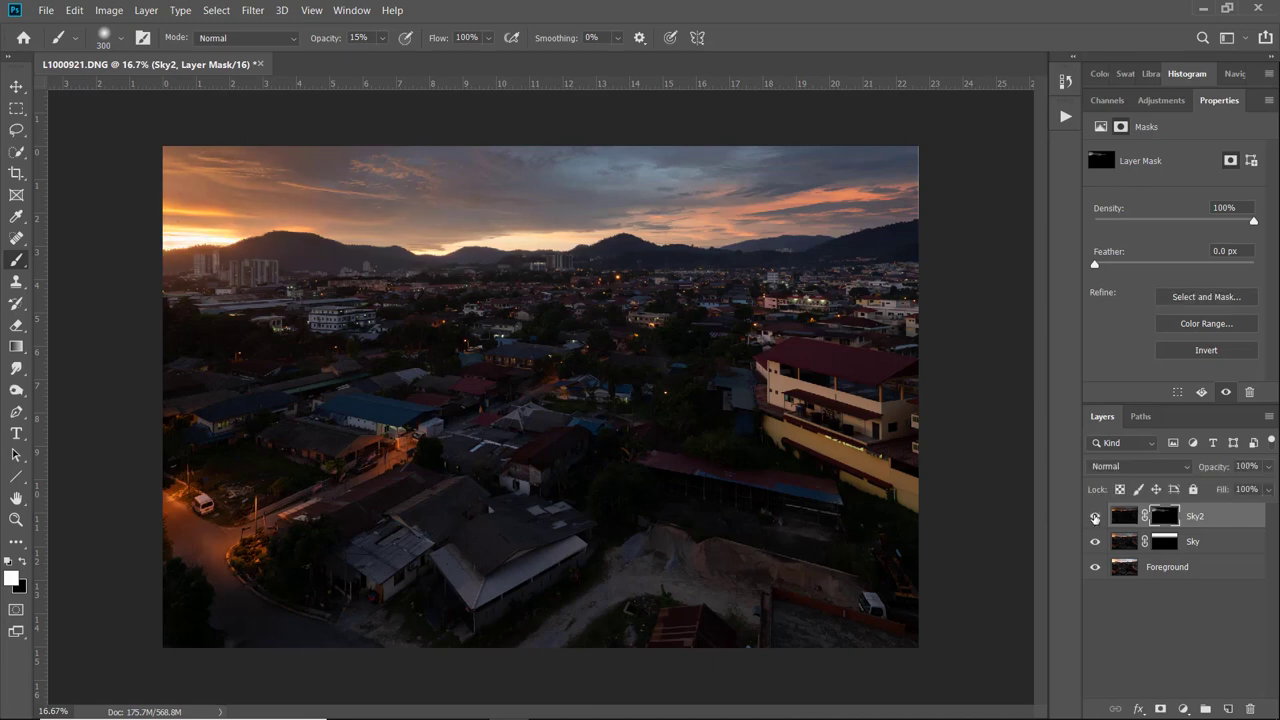
click(1095, 516)
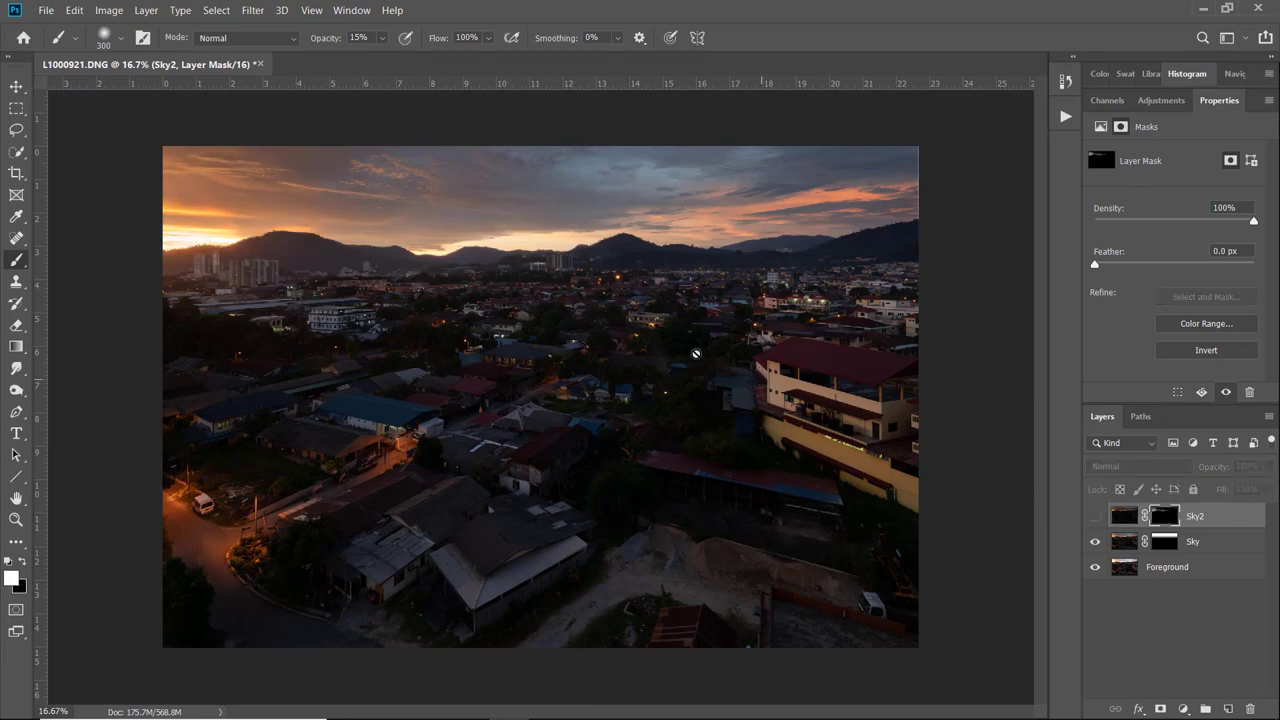
click(1097, 517)
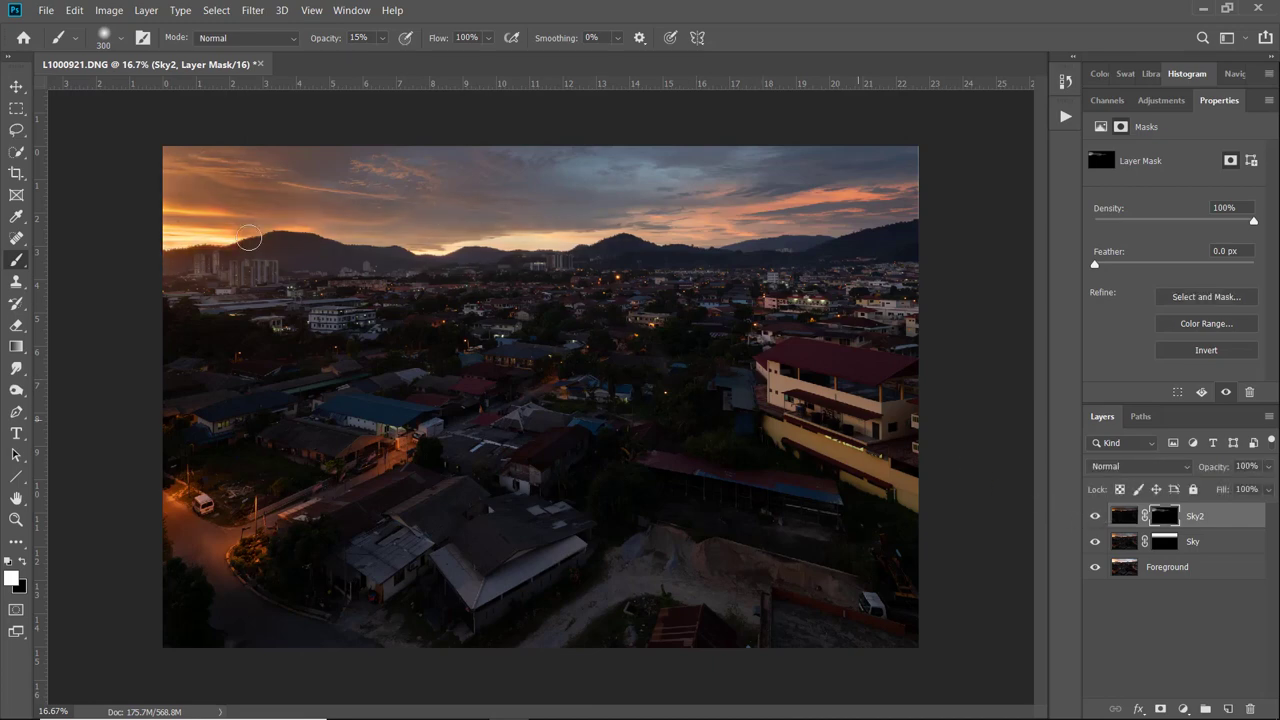
Step: Paint black with a size-1000 brush over the upper sky on the Sky2 mask, then compare and zoom out
key(ctrl+plus)
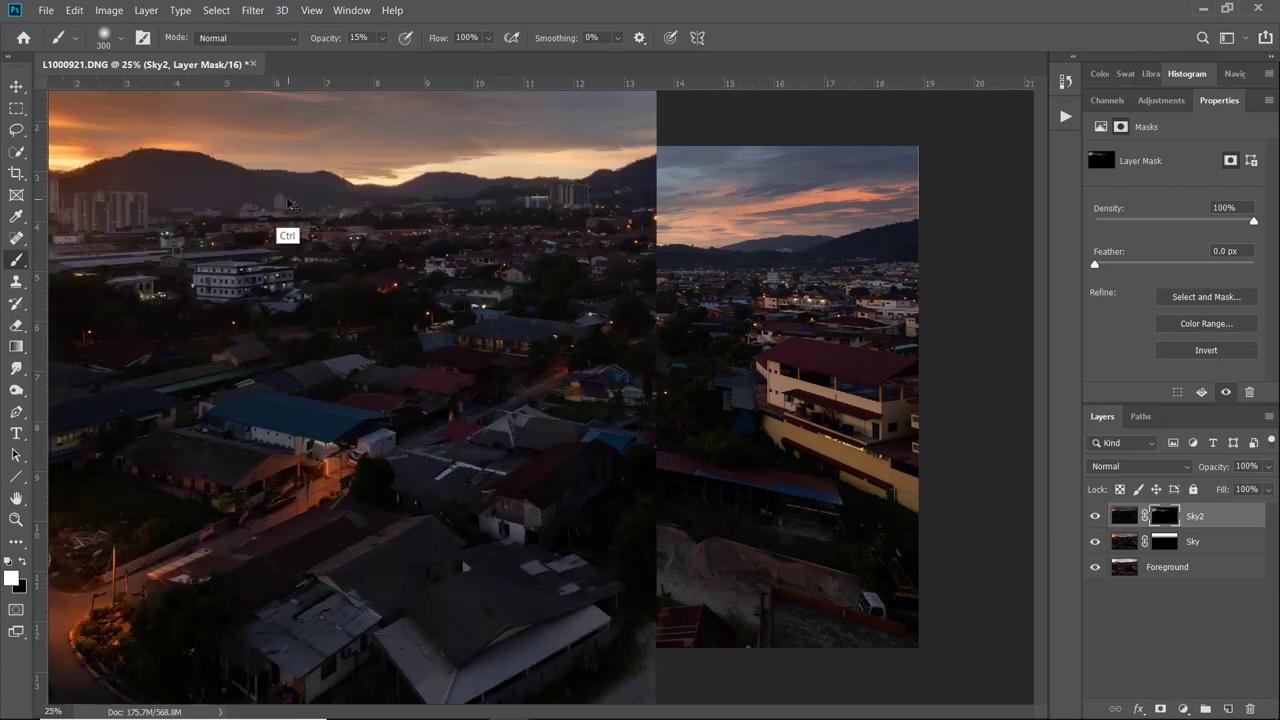
drag(250, 232, 448, 432)
key(ctrl+r)
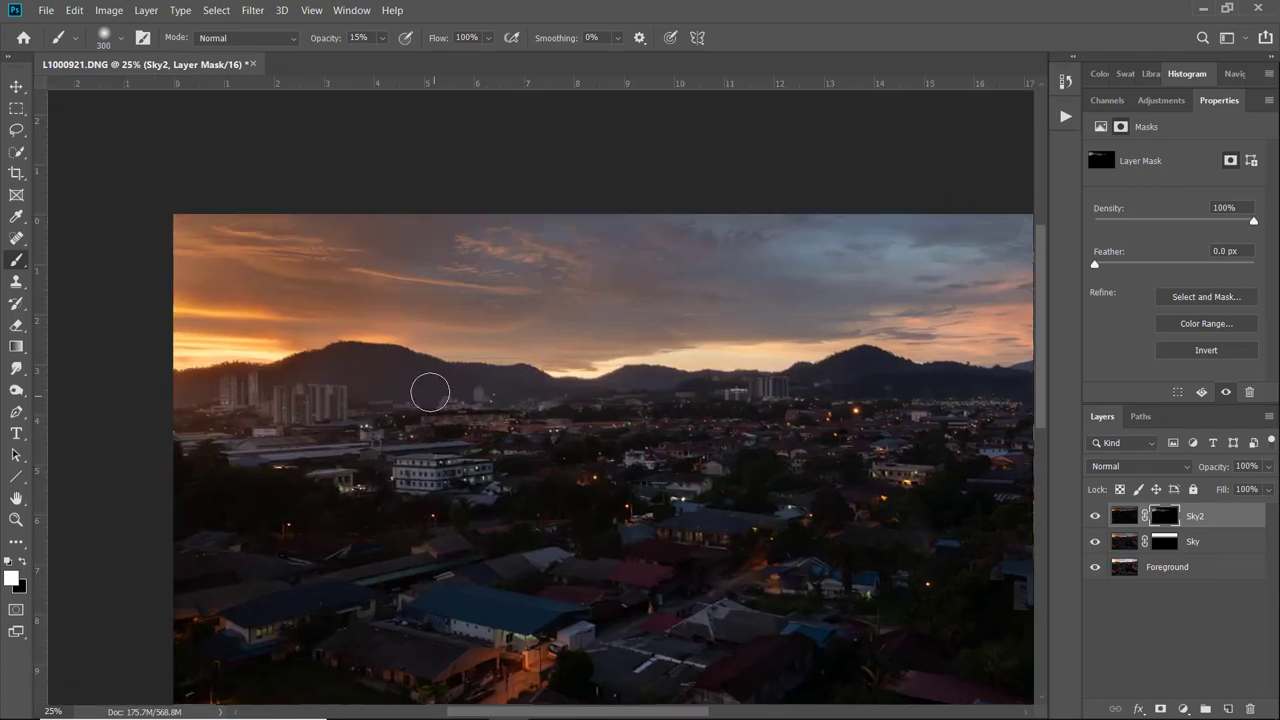
key(bracketright)
key(bracketright)
key(bracketright)
key(bracketright)
key(bracketright)
key(bracketright)
key(bracketright)
key(bracketright)
key(bracketright)
key(x)
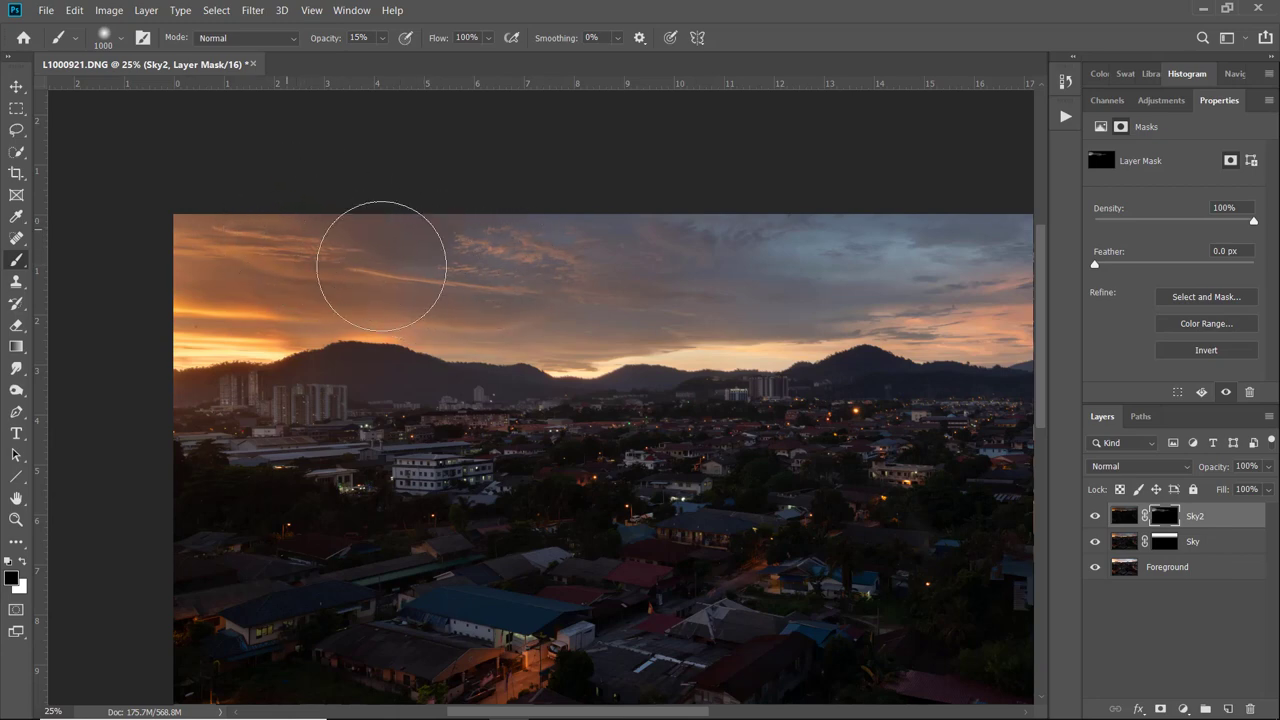
drag(391, 249, 331, 251)
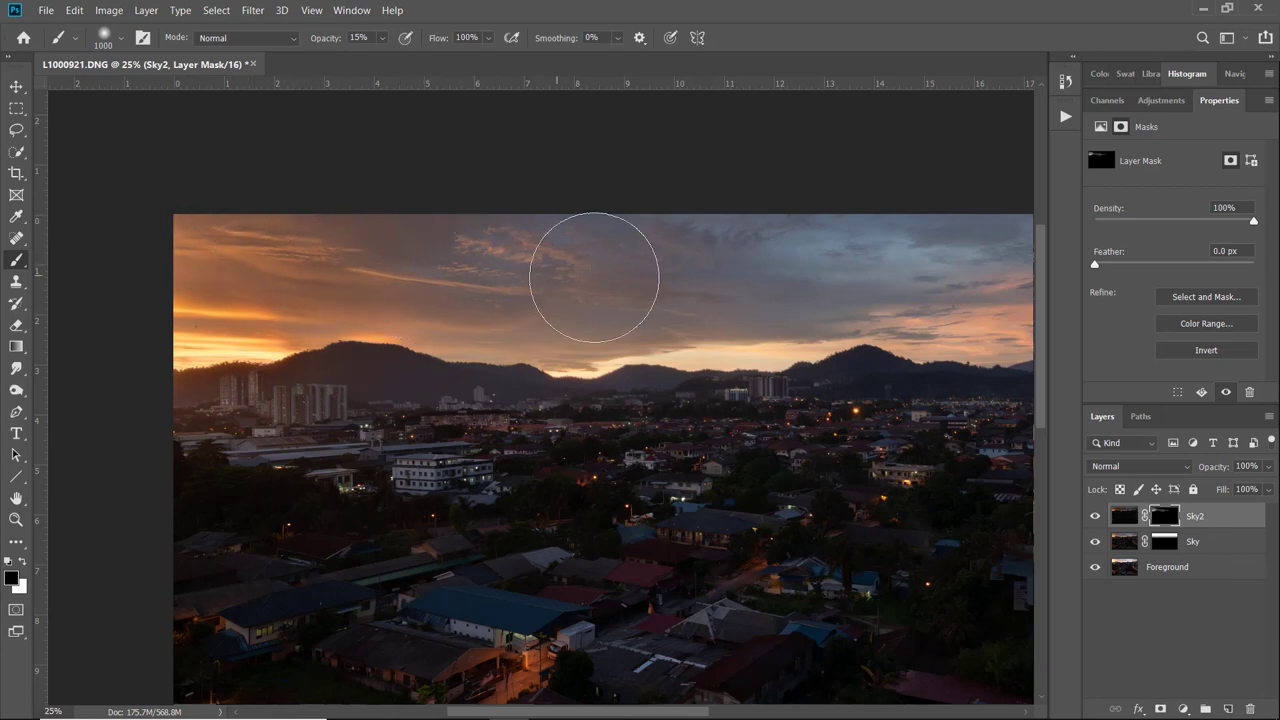
click(1094, 516)
click(1094, 516)
key(ctrl+minus)
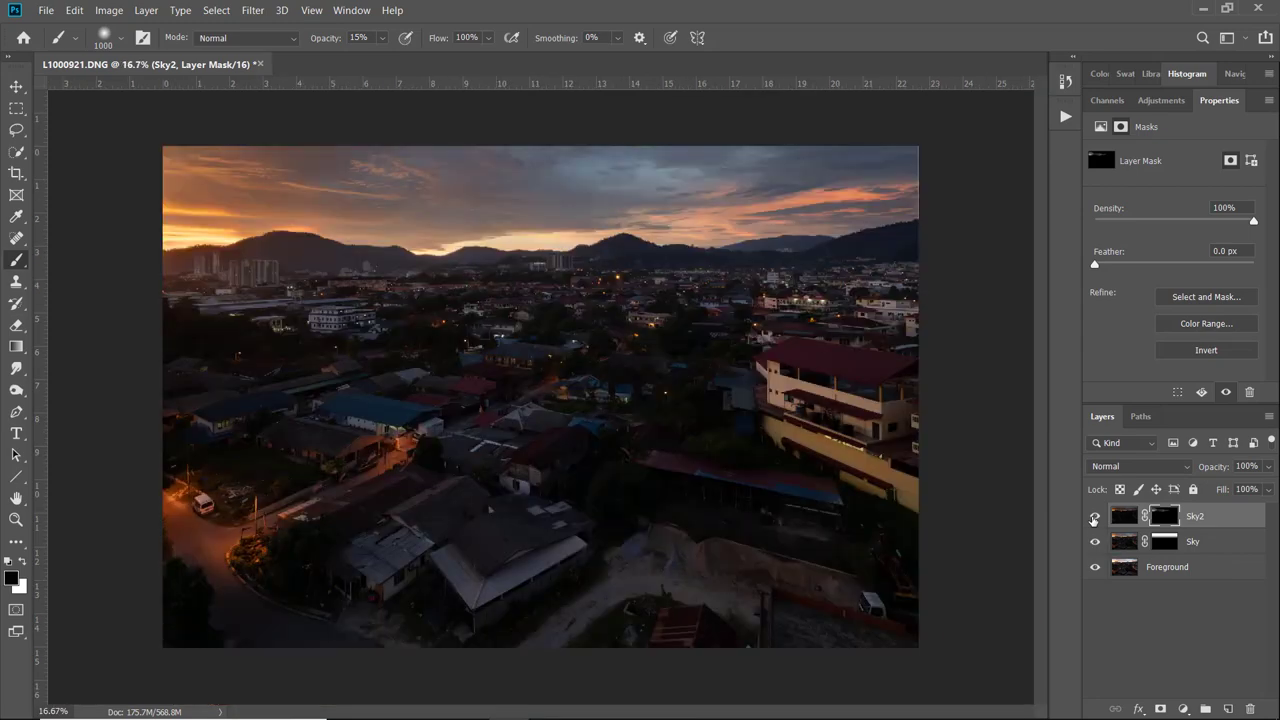
click(1160, 567)
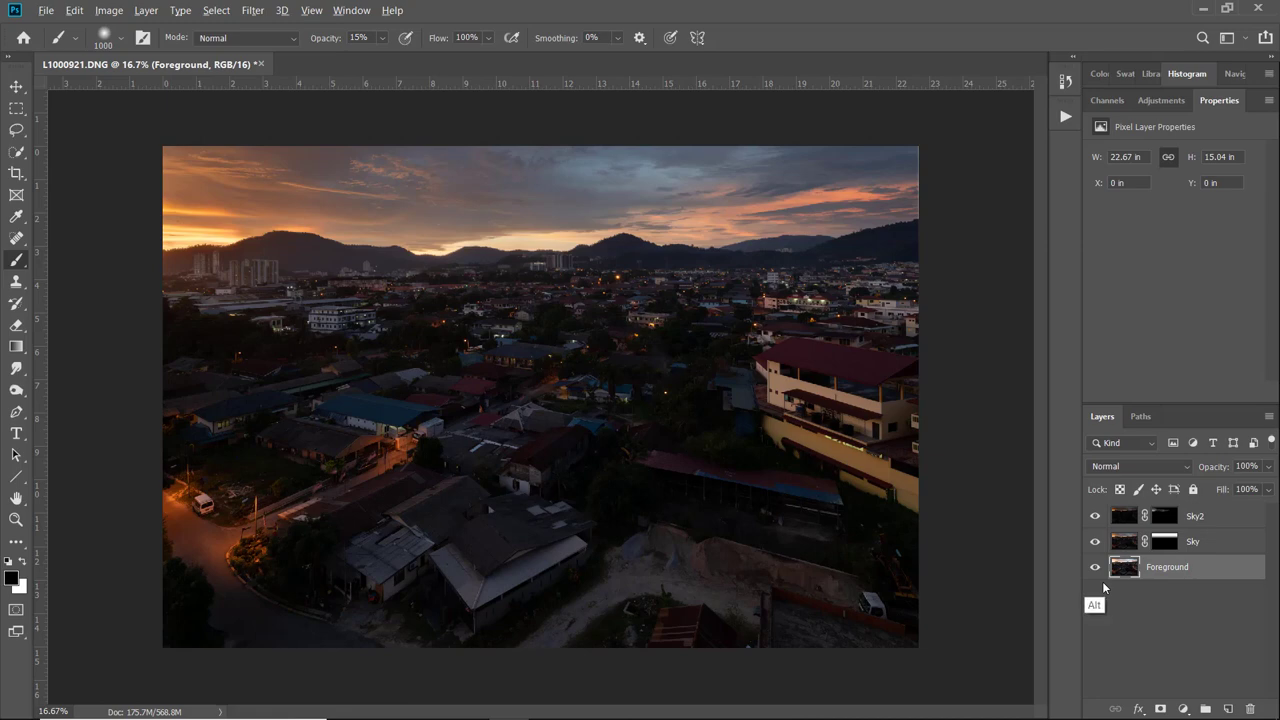
alt+click(1095, 568)
alt+click(1095, 568)
alt+click(1095, 568)
alt+click(1095, 569)
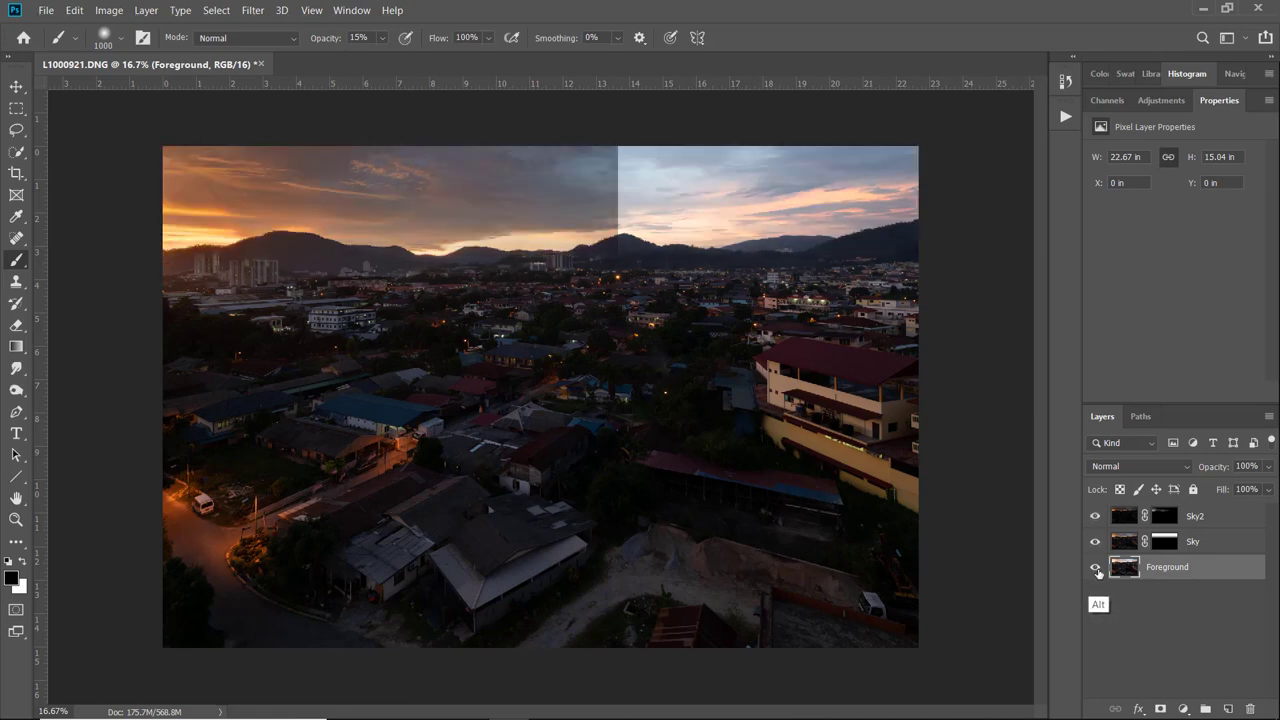